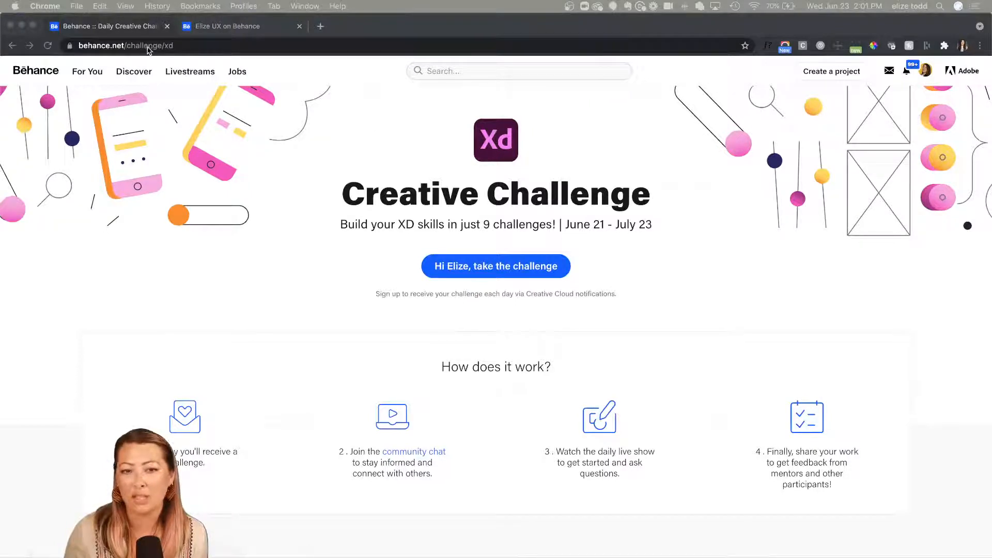
Look over the XD Creative Challenge page on Behance, including the unlocked Mood Board and Onboarding Screen challenges
left_click(343, 32)
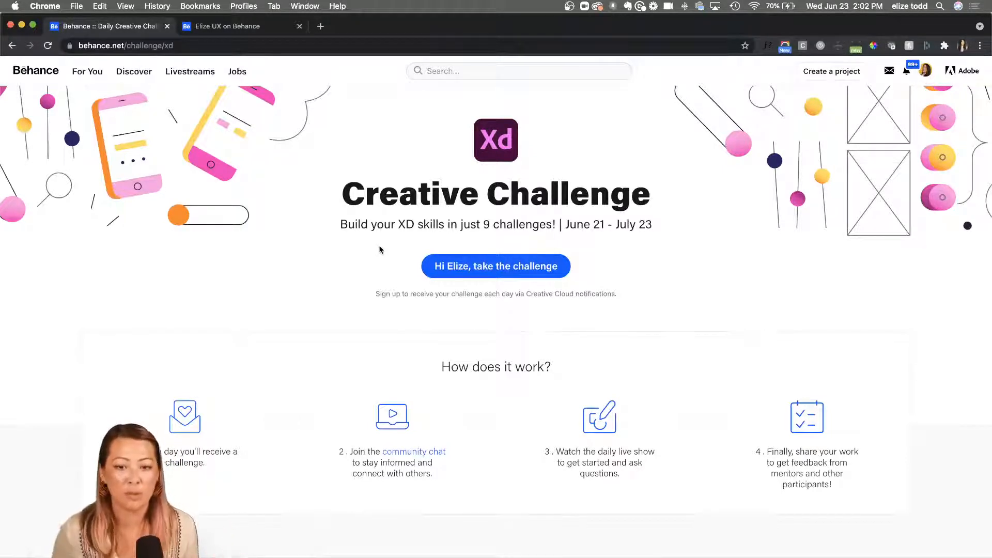
scroll(379, 244, "down", 7)
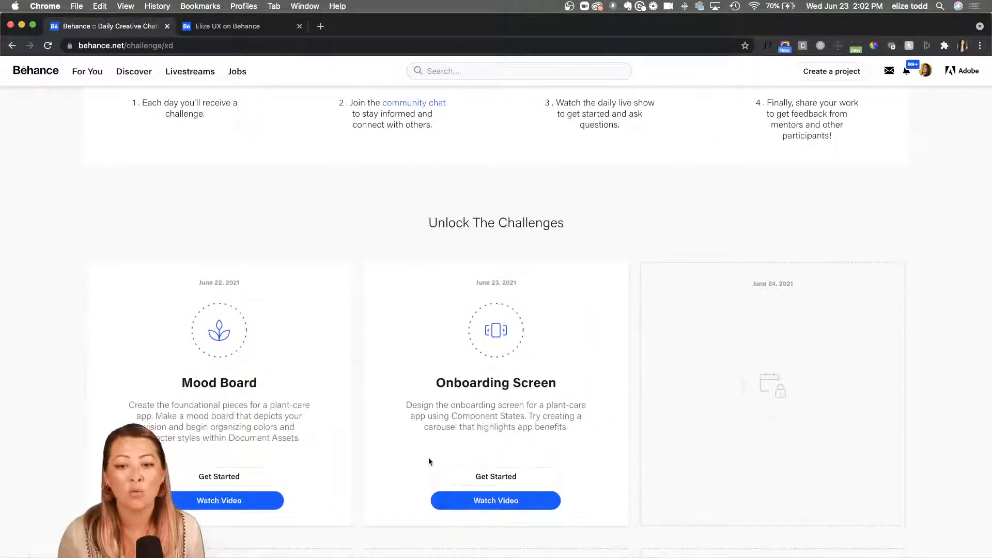
scroll(427, 456, "down", 1)
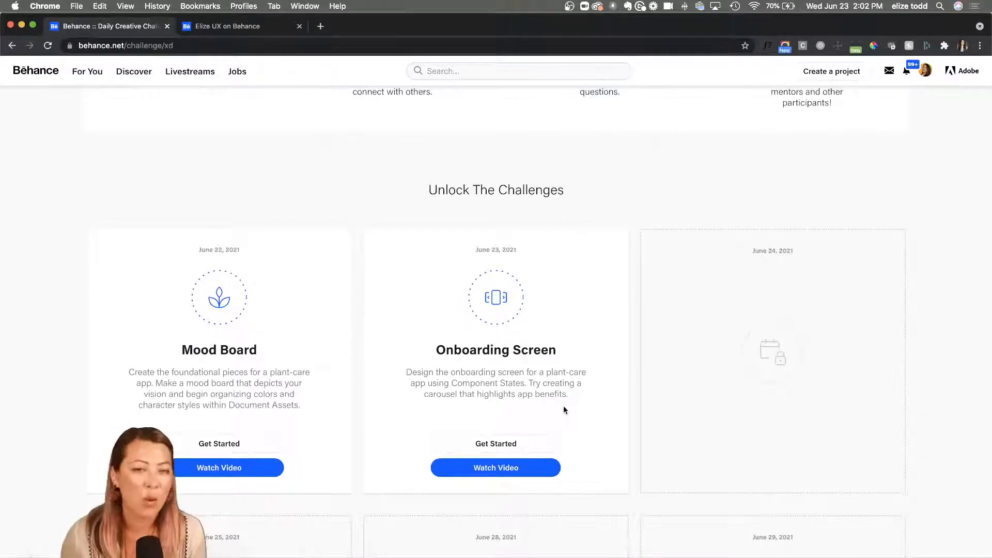
scroll(563, 405, "up", 7)
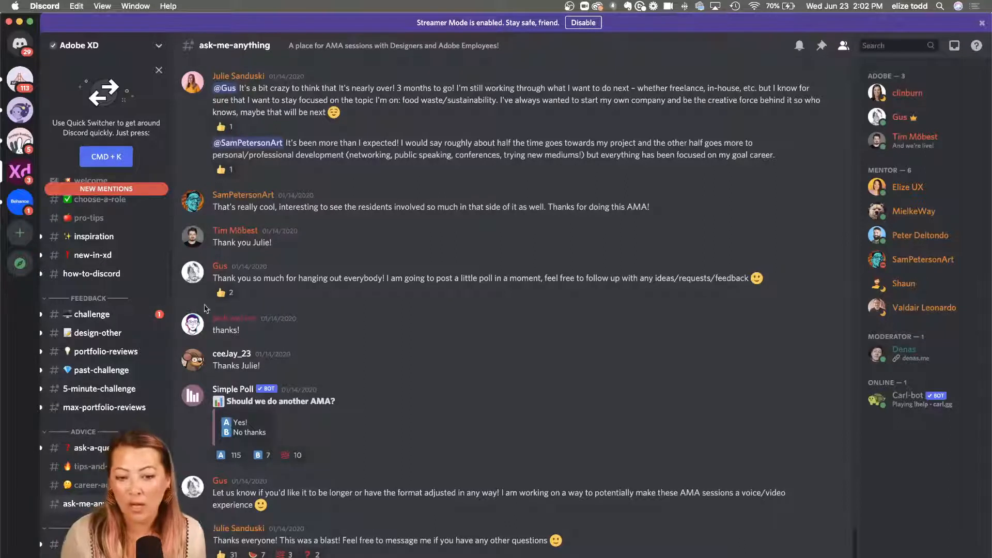
Open the challenge channel of the Adobe XD Discord server and look through the mood boards posted there
left_click(82, 315)
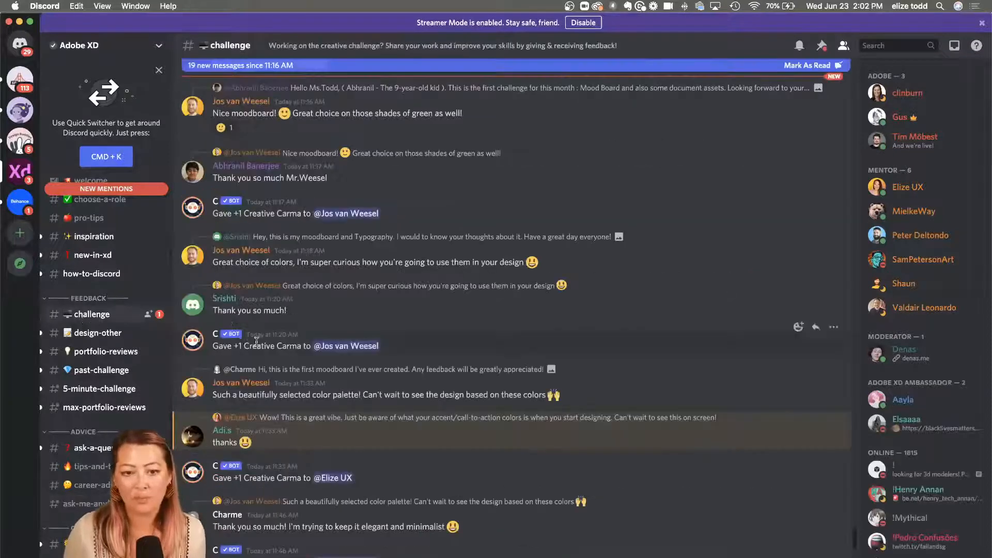
scroll(257, 345, "up", 8)
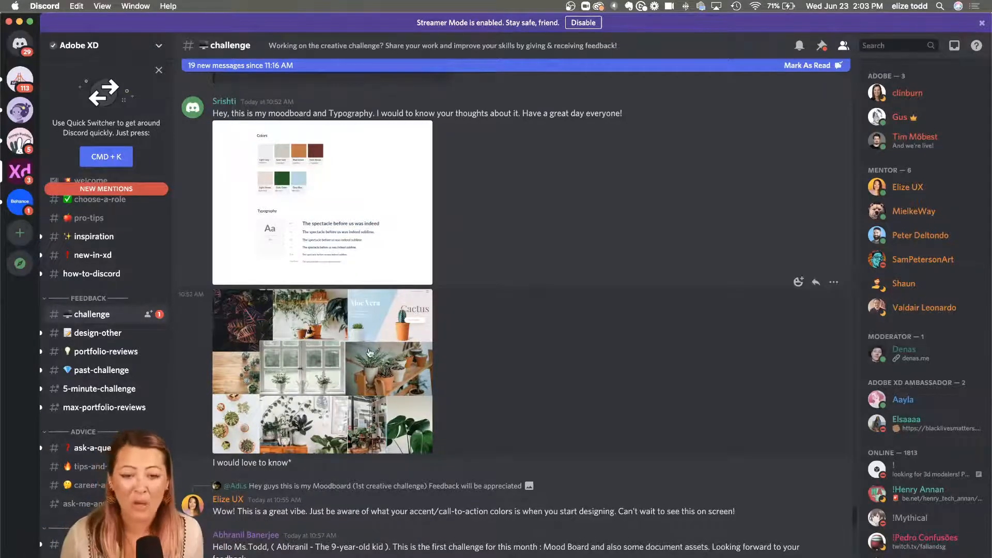
scroll(370, 353, "down", 2)
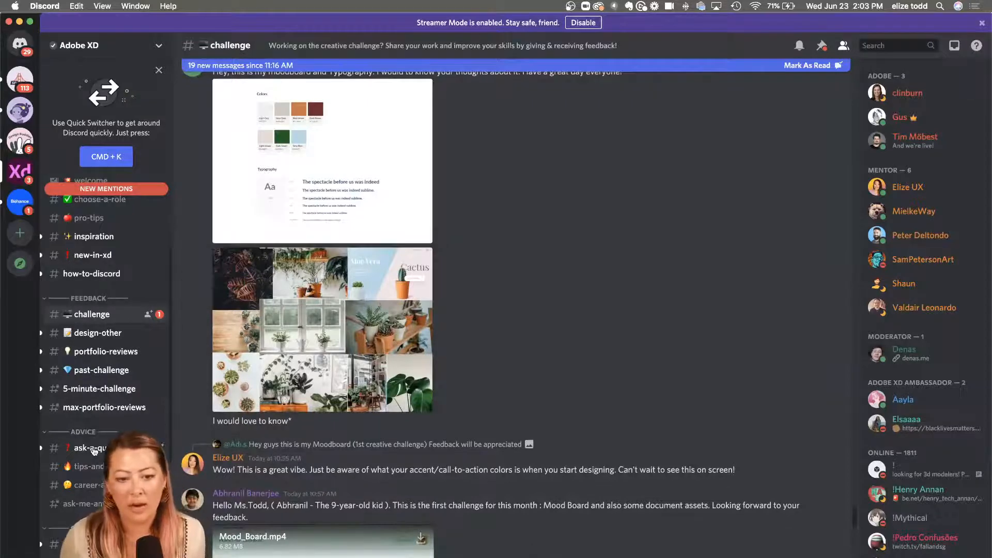
Open the tips-and-tricks channel and look through the shared color and typography resources
scroll(96, 465, "down", 1)
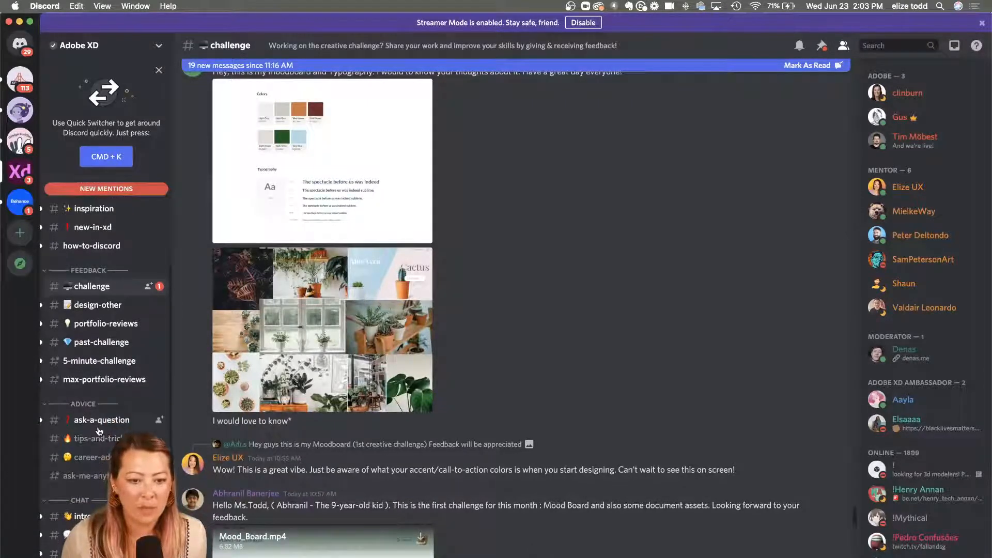
left_click(88, 443)
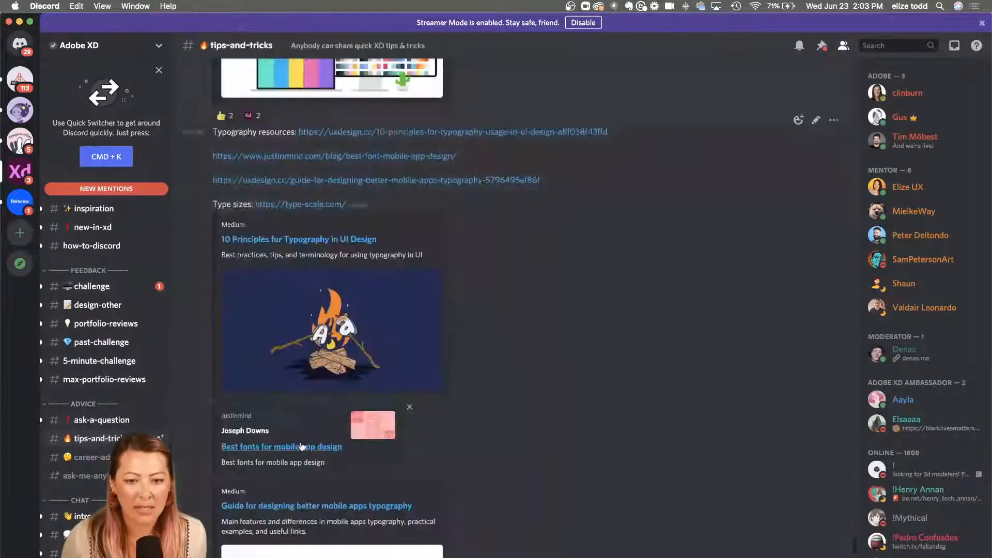
scroll(302, 447, "up", 5)
scroll(302, 447, "up", 3)
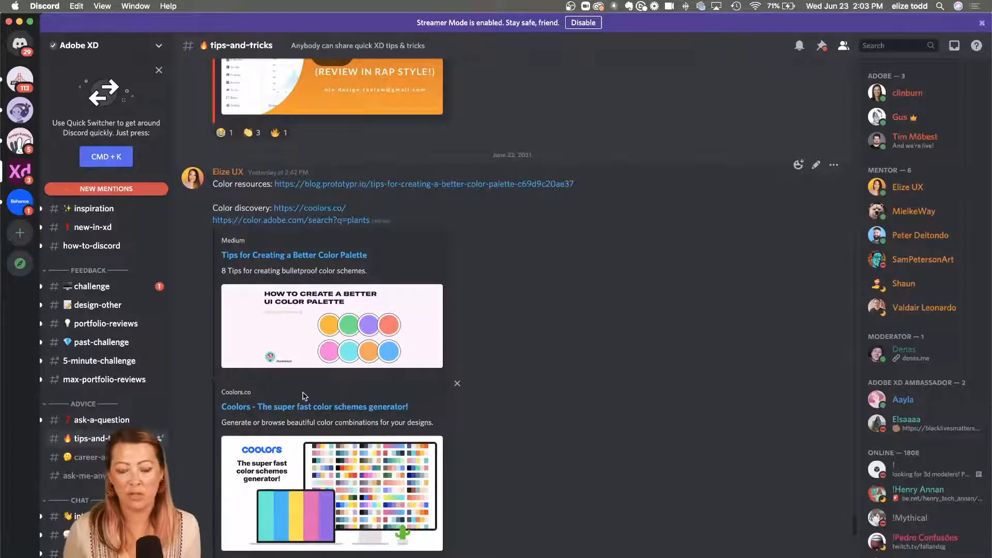
scroll(303, 397, "down", 10)
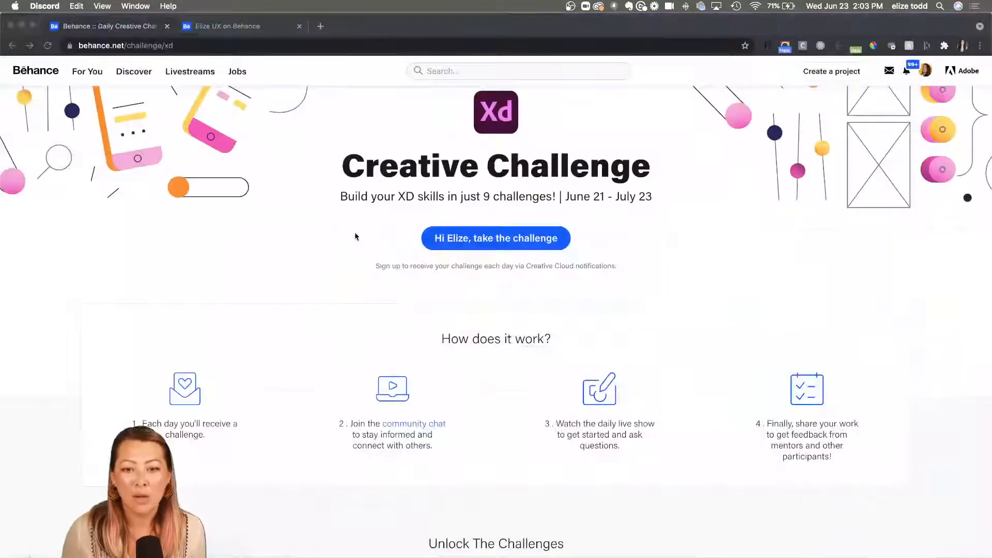
Return to the Behance challenge page in Chrome and look through its challenge calendar and Next Steps section
left_click(345, 237)
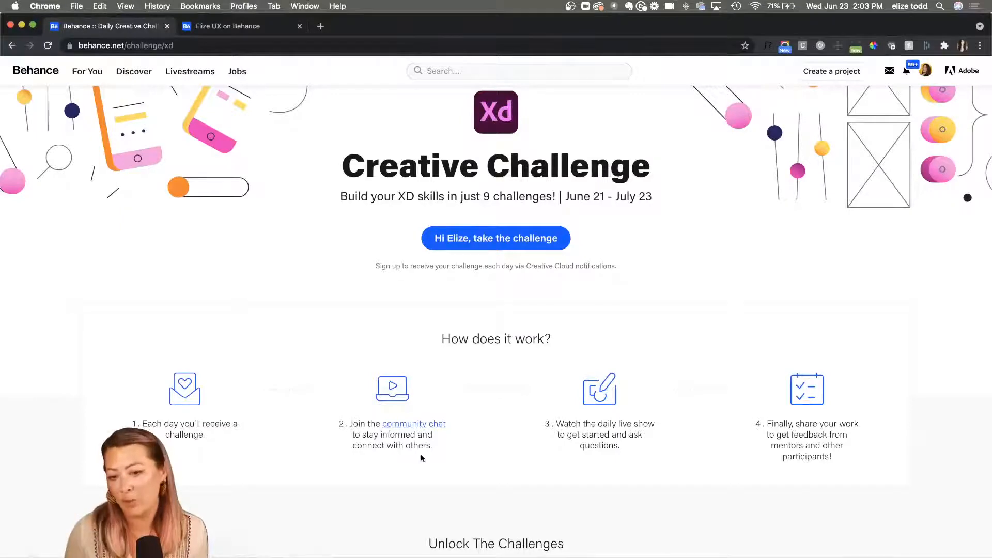
scroll(421, 456, "down", 15)
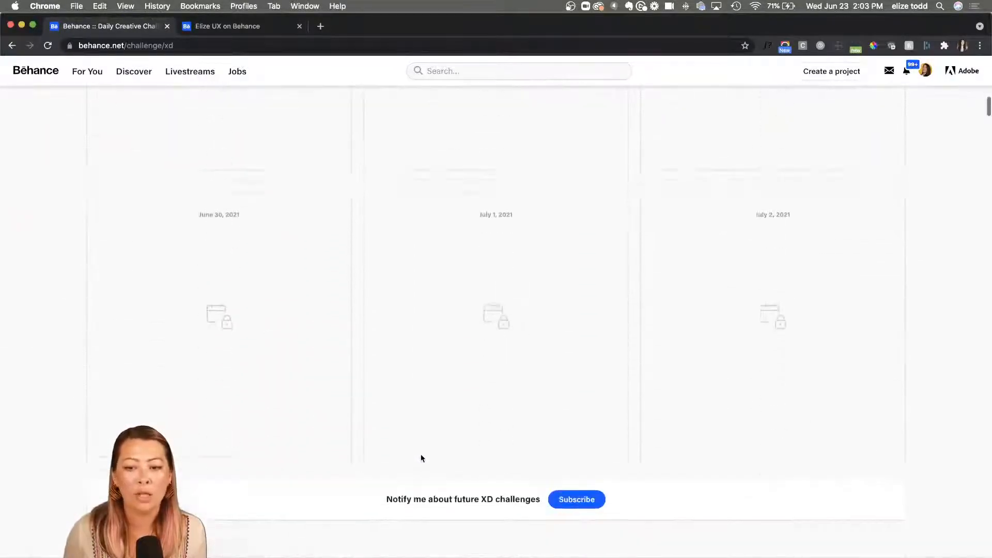
scroll(420, 458, "down", 10)
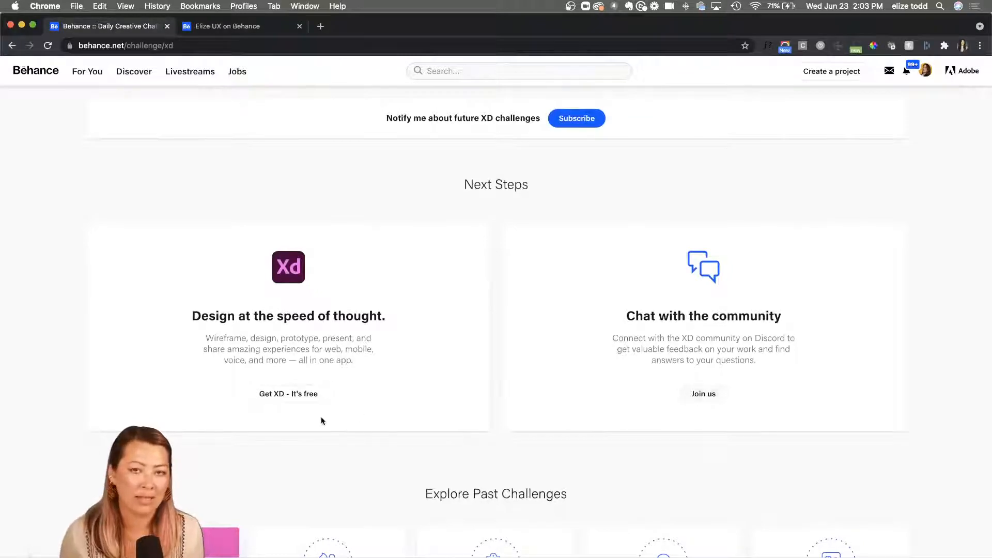
scroll(321, 419, "up", 20)
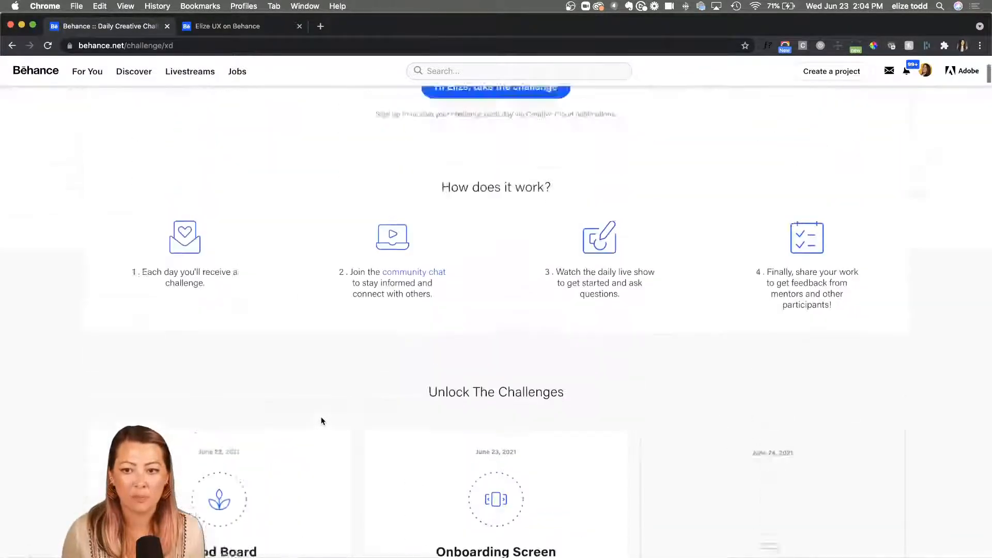
scroll(321, 418, "down", 1)
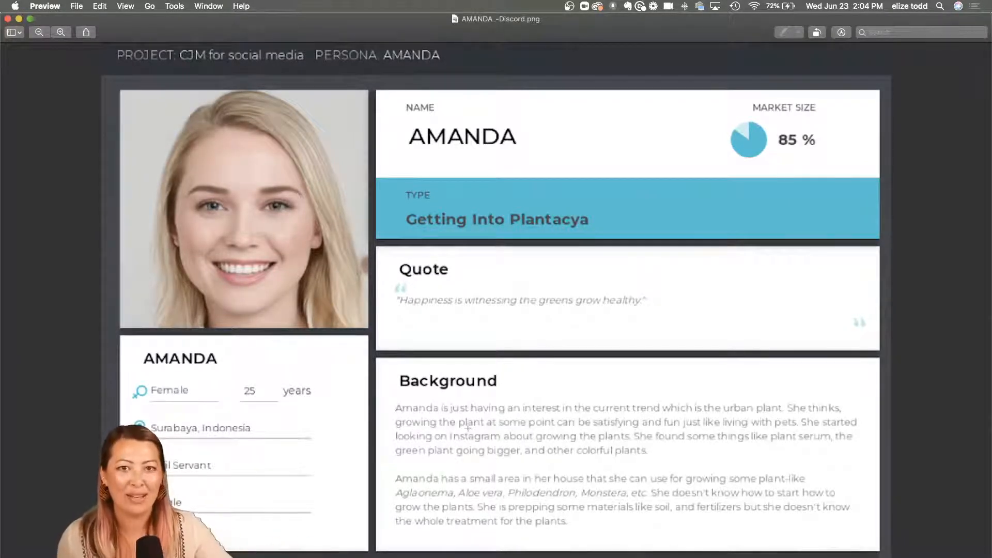
Examine the submitted persona board in Preview, from background, goals and frustrations to its mood boards, colors and typography
scroll(468, 427, "down", 5)
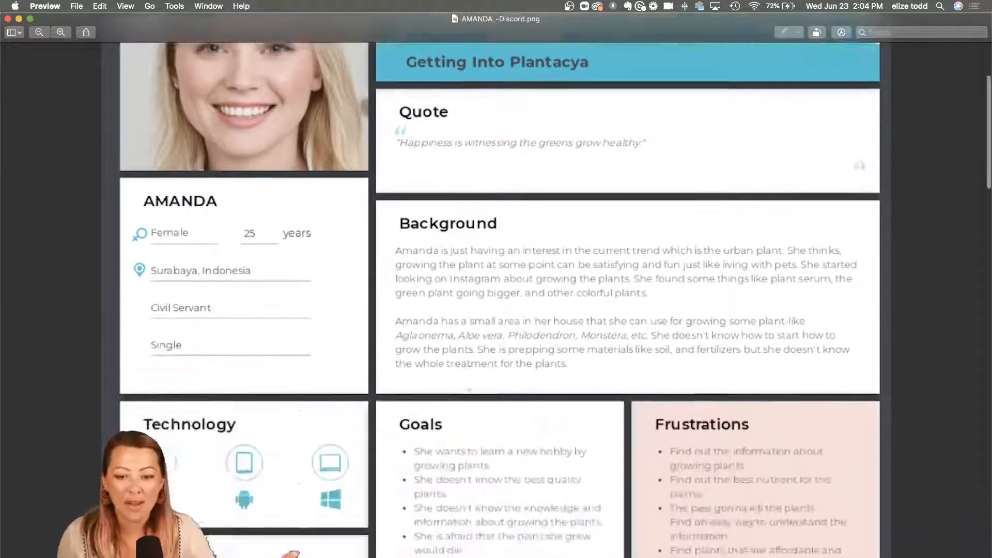
scroll(468, 389, "down", 4)
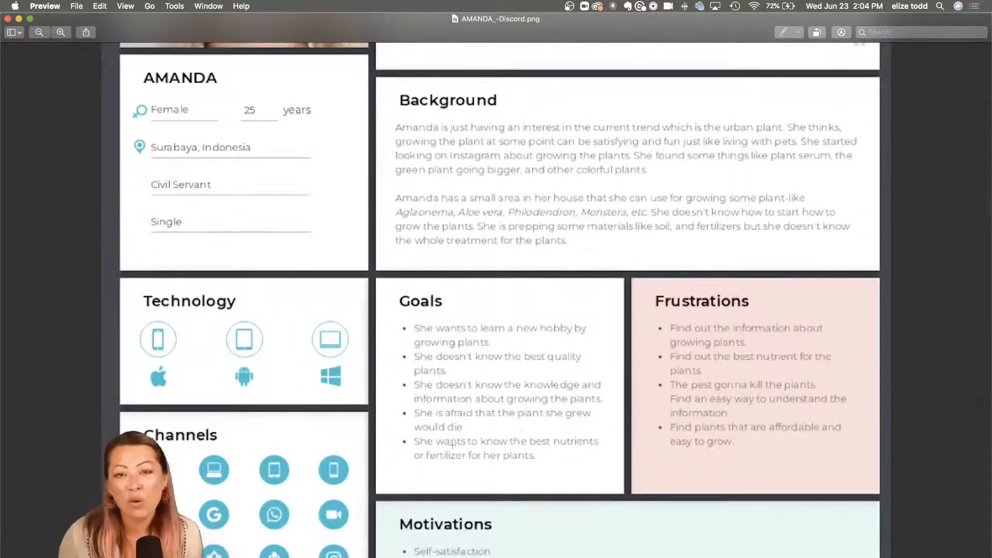
scroll(453, 444, "down", 1)
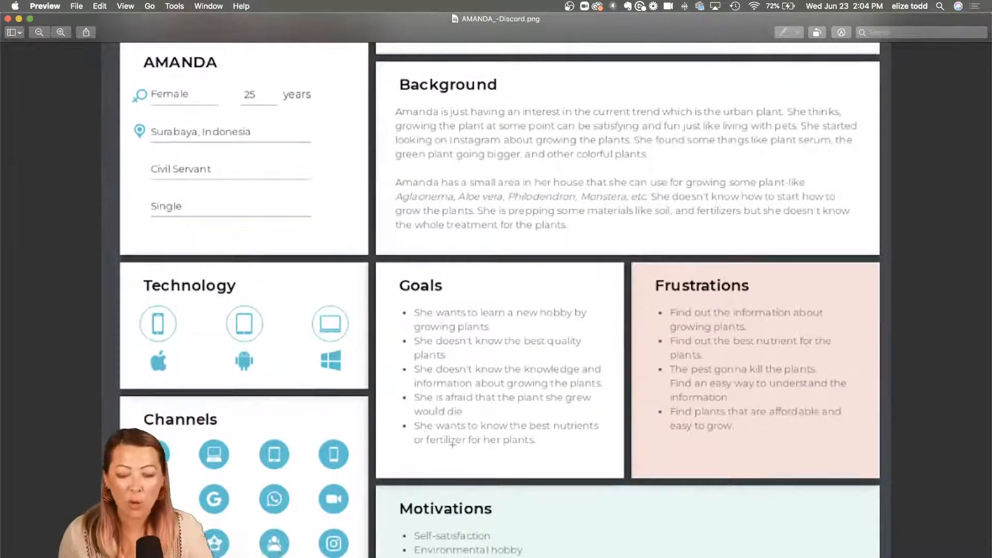
scroll(453, 444, "down", 15)
scroll(454, 441, "down", 15)
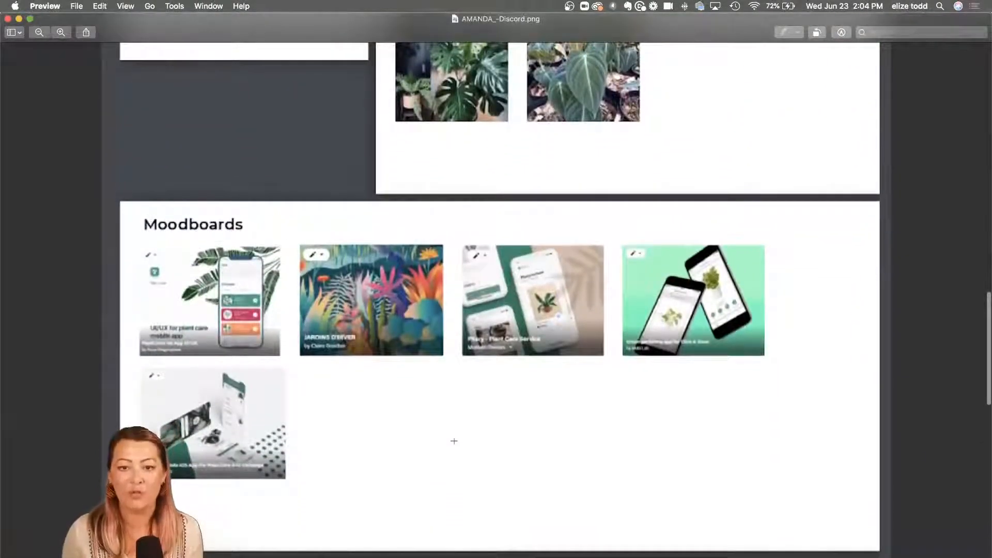
scroll(454, 441, "down", 20)
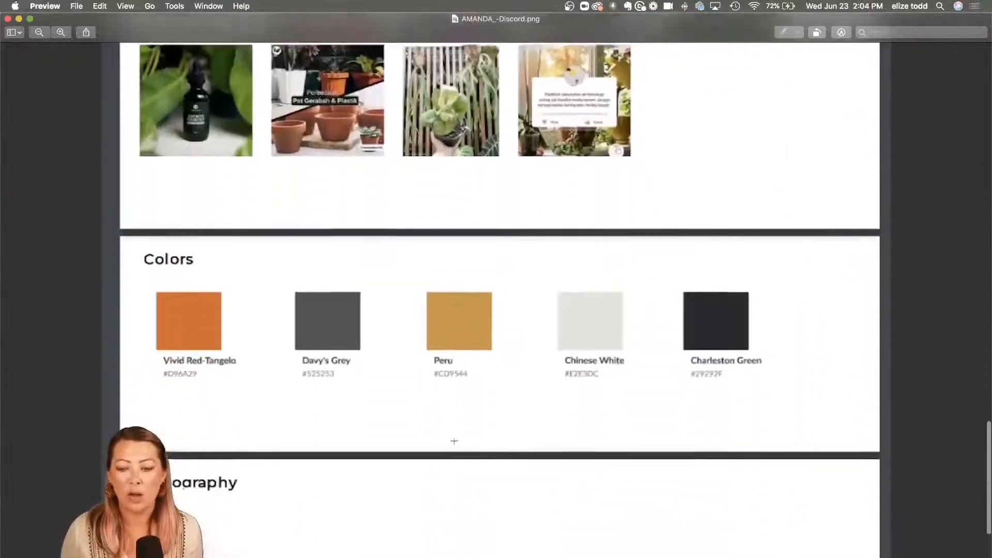
scroll(453, 441, "down", 7)
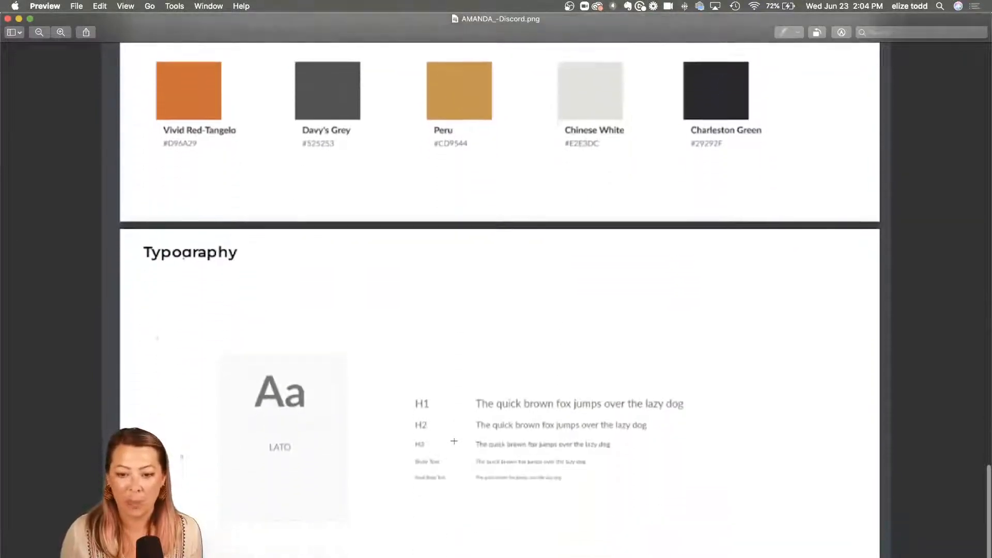
scroll(454, 440, "down", 1)
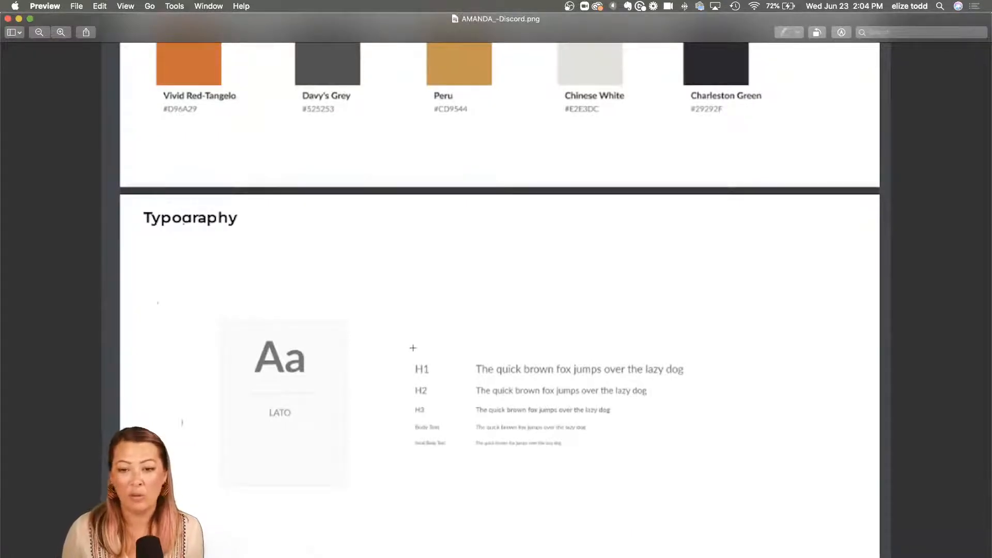
scroll(351, 327, "up", 20)
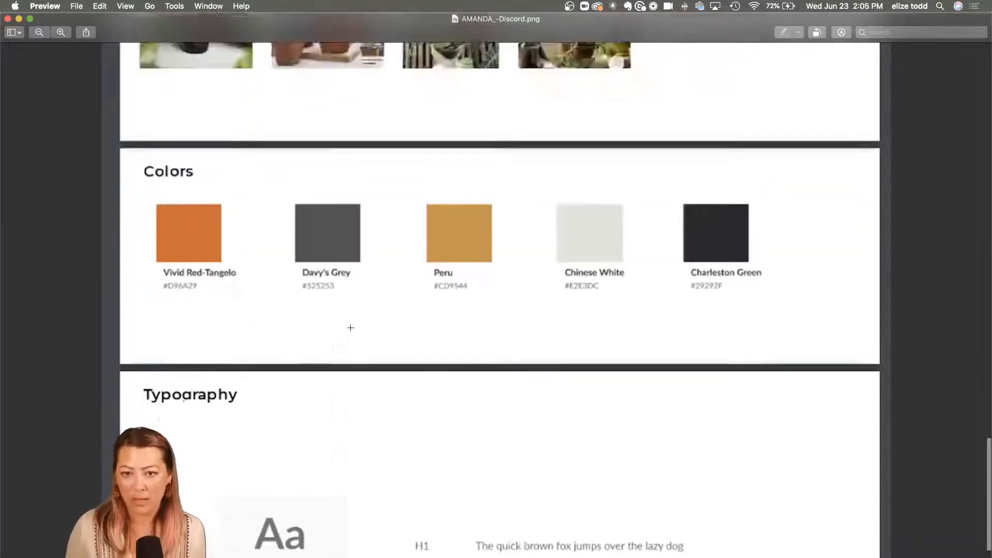
scroll(351, 327, "up", 5)
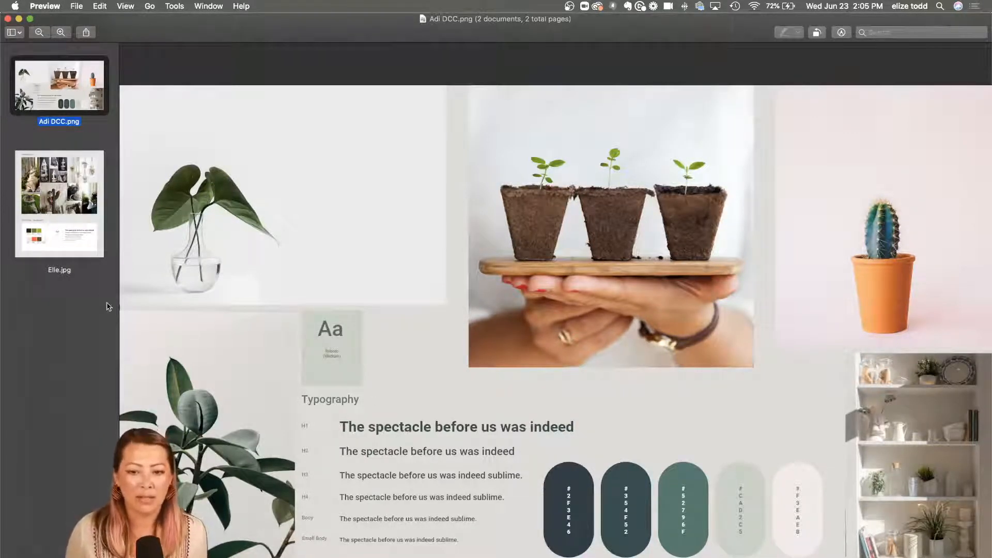
Open the second submission, the cat-and-plant mood board, and examine its images, colors and typography
left_click(72, 227)
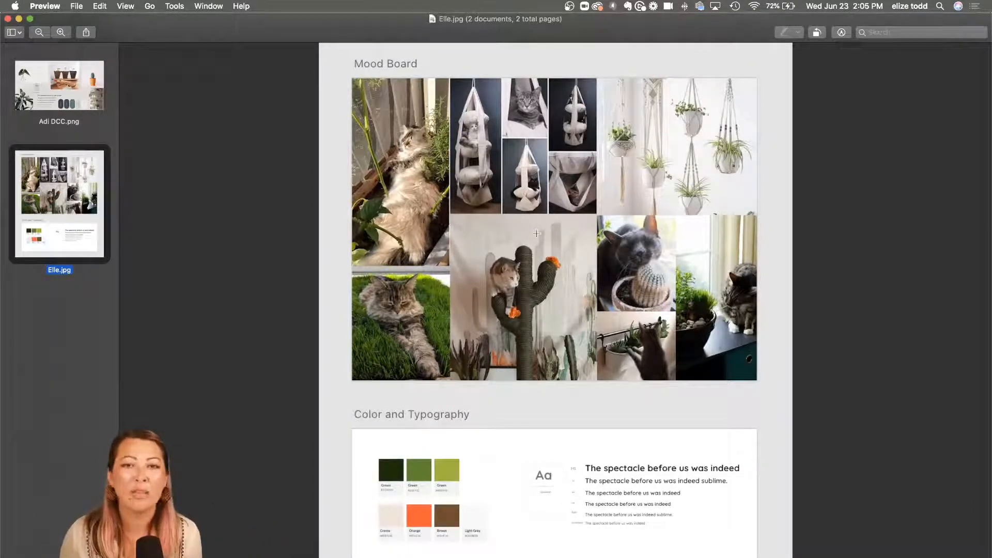
scroll(536, 233, "up", 2)
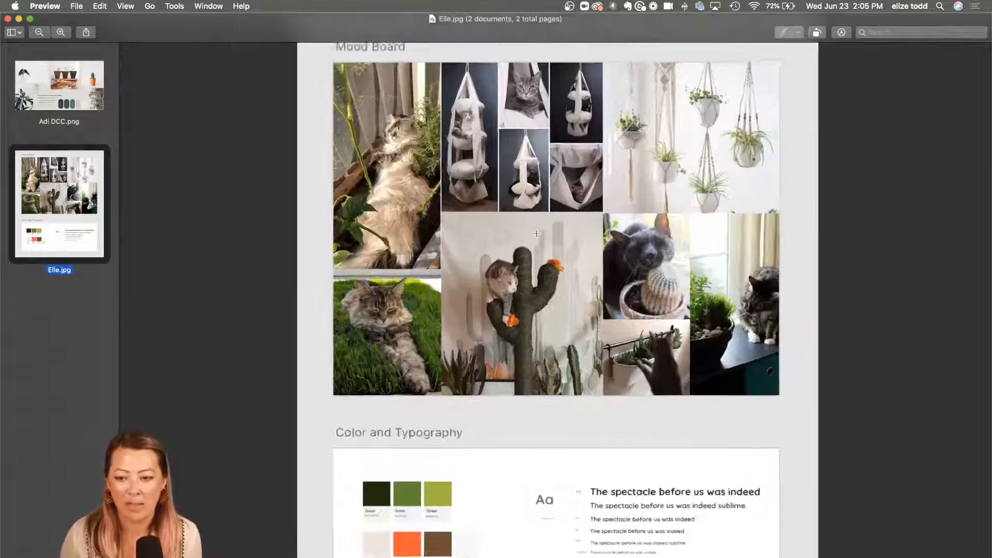
scroll(536, 233, "down", 1)
scroll(524, 303, "down", 5)
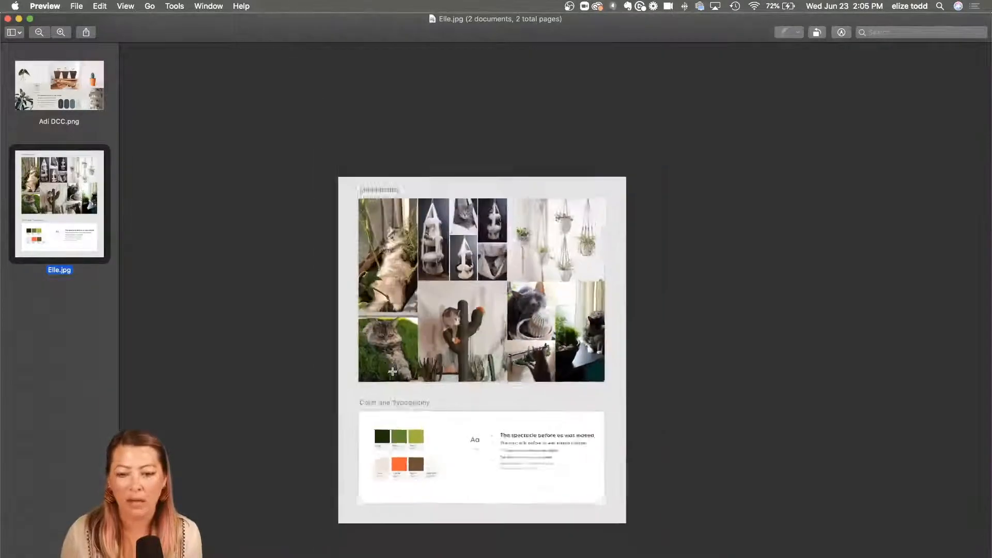
scroll(450, 262, "up", 3)
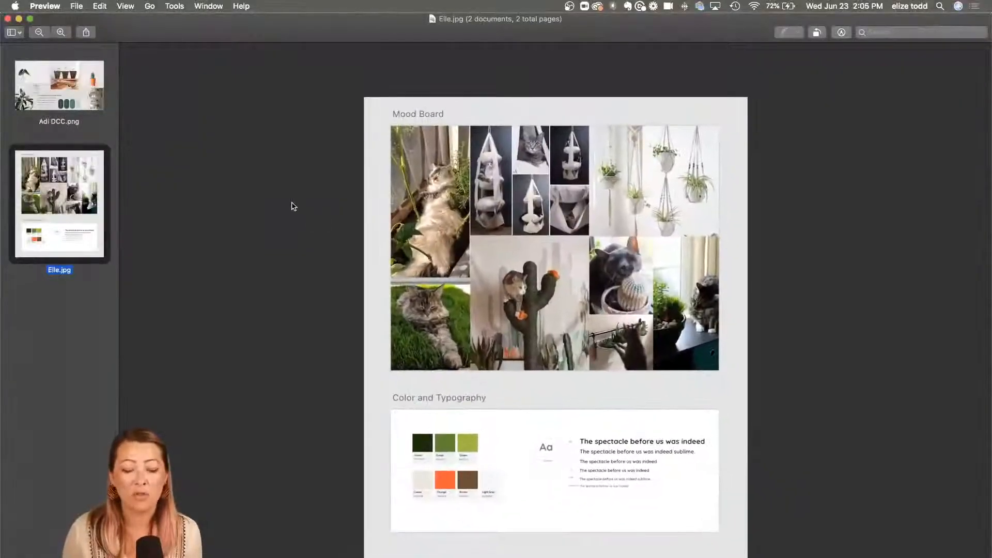
Minimize the mood board and persona board windows and return to the Behance challenge page in Chrome
left_click(19, 19)
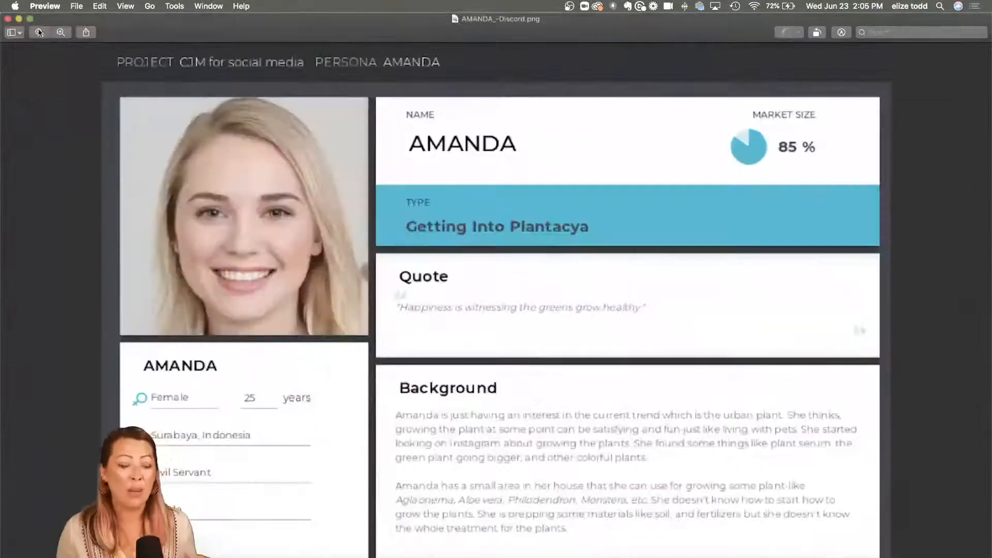
left_click(18, 19)
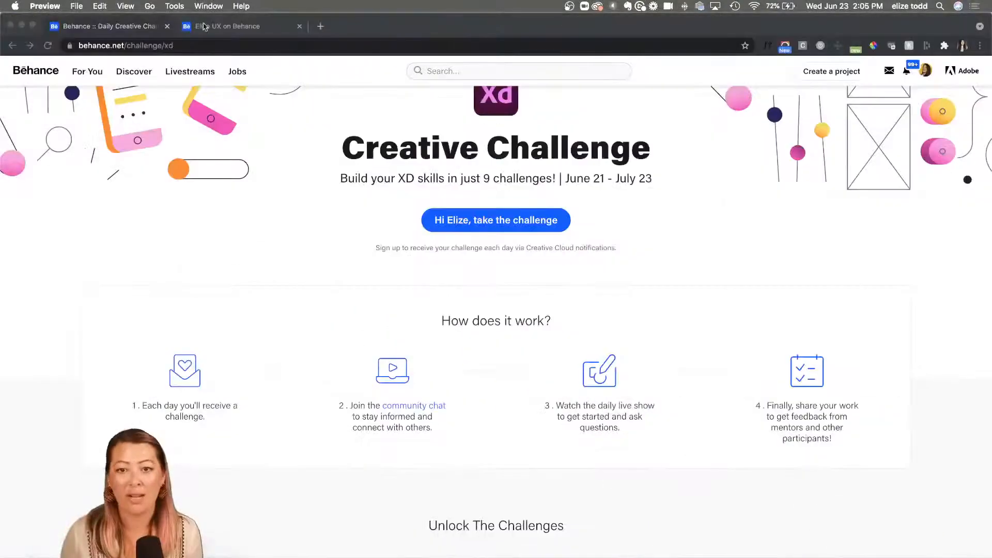
left_click(347, 27)
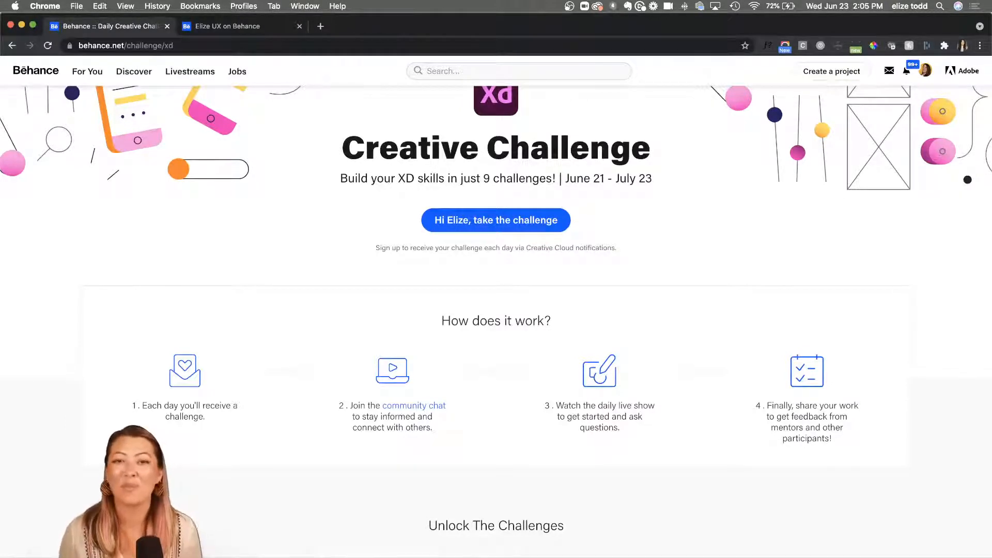
Switch to Adobe XD and examine the Day 2 challenge prompt in the UX_DCC_Day2 document
key("super+Tab")
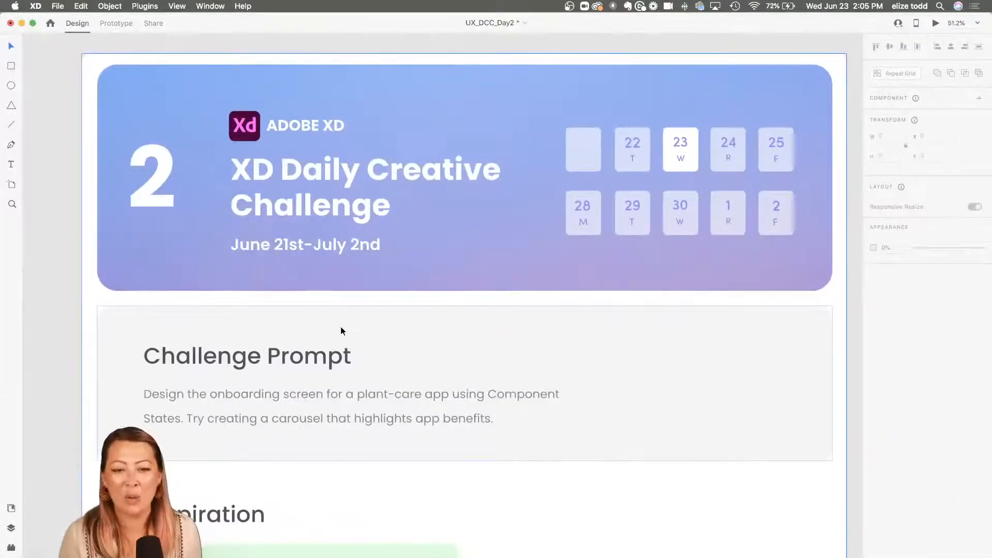
scroll(340, 326, "down", 2)
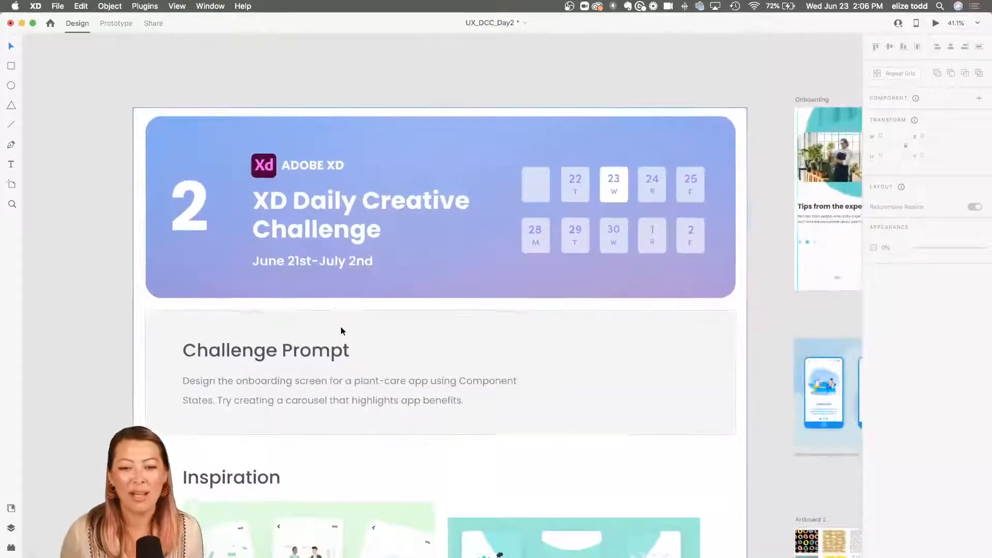
scroll(340, 327, "down", 5)
scroll(339, 327, "up", 3)
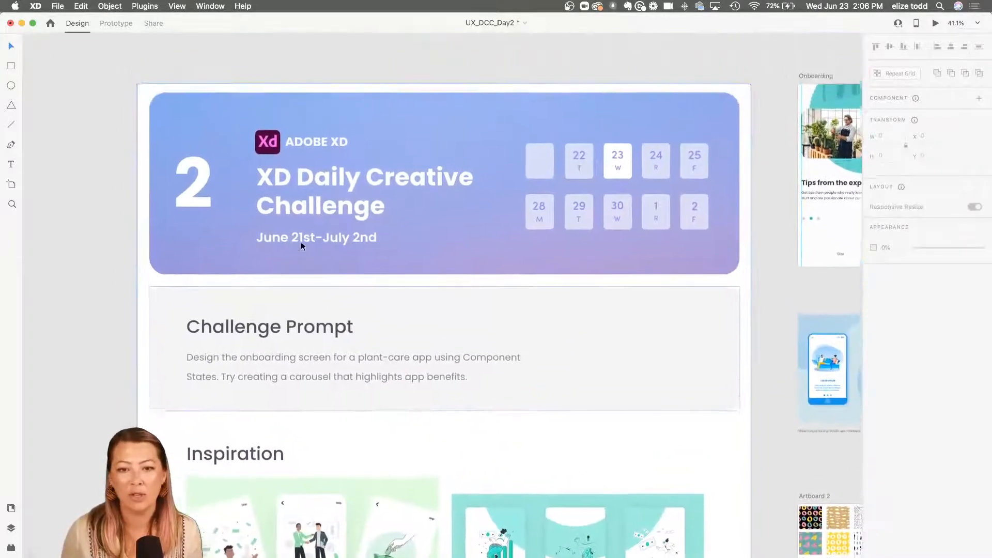
Examine the Day 2 challenge prompt and the two onboarding examples in the Inspiration section
scroll(360, 304, "down", 10)
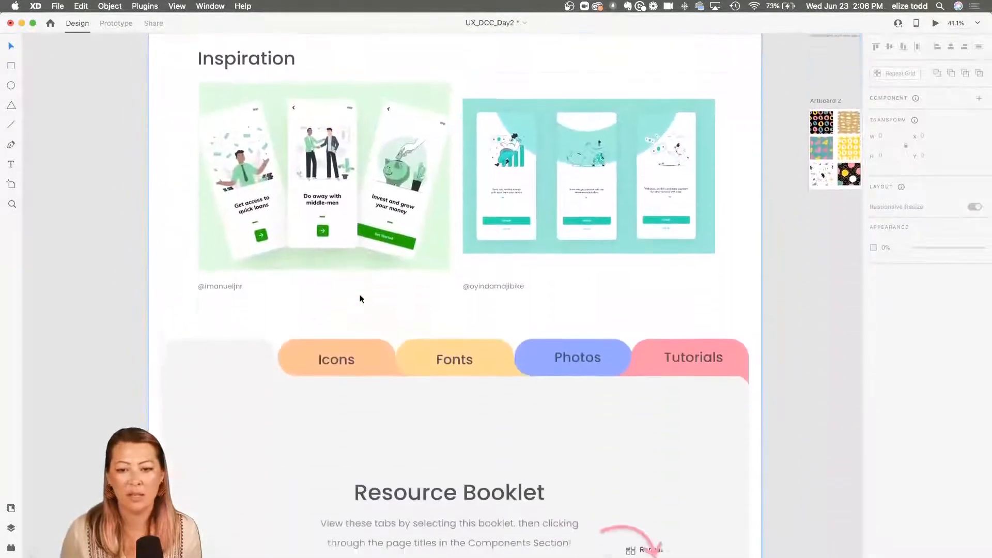
scroll(360, 298, "down", 3)
scroll(360, 298, "up", 12)
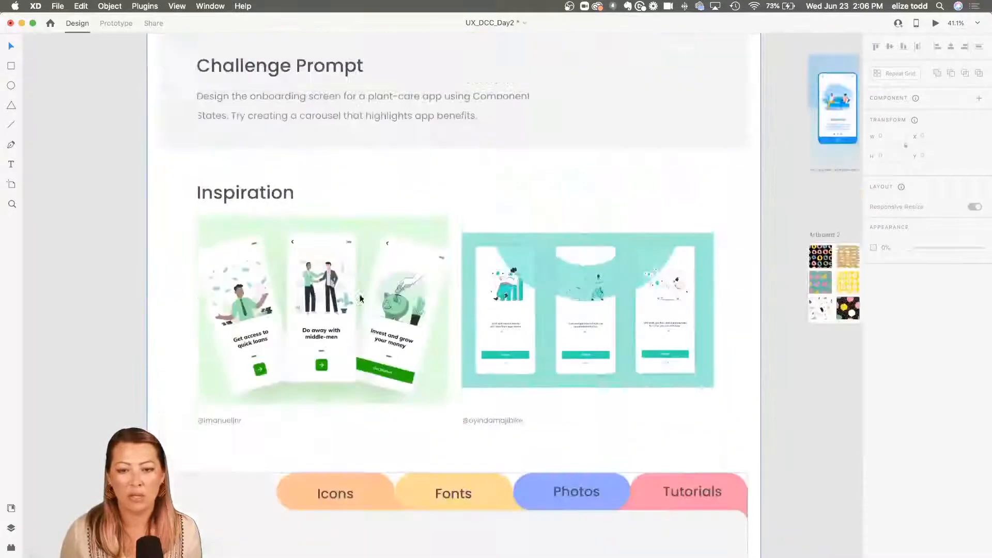
scroll(360, 298, "up", 3)
scroll(361, 298, "down", 3)
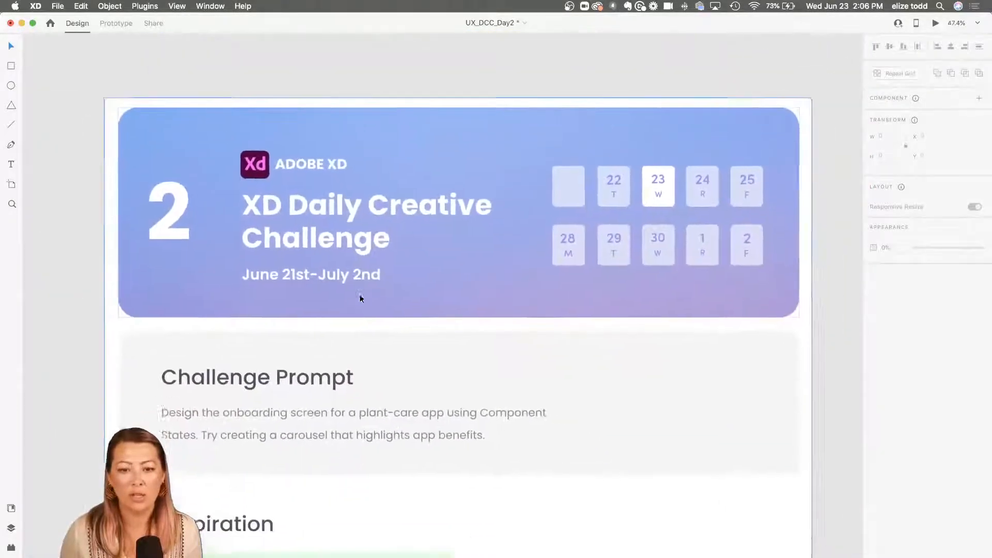
scroll(360, 298, "down", 2)
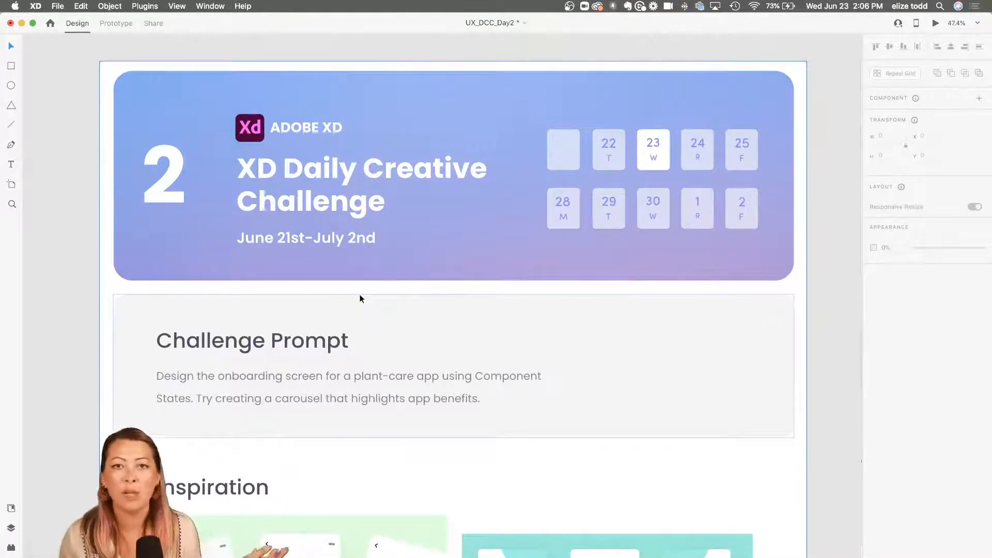
scroll(360, 299, "down", 2)
scroll(360, 298, "down", 8)
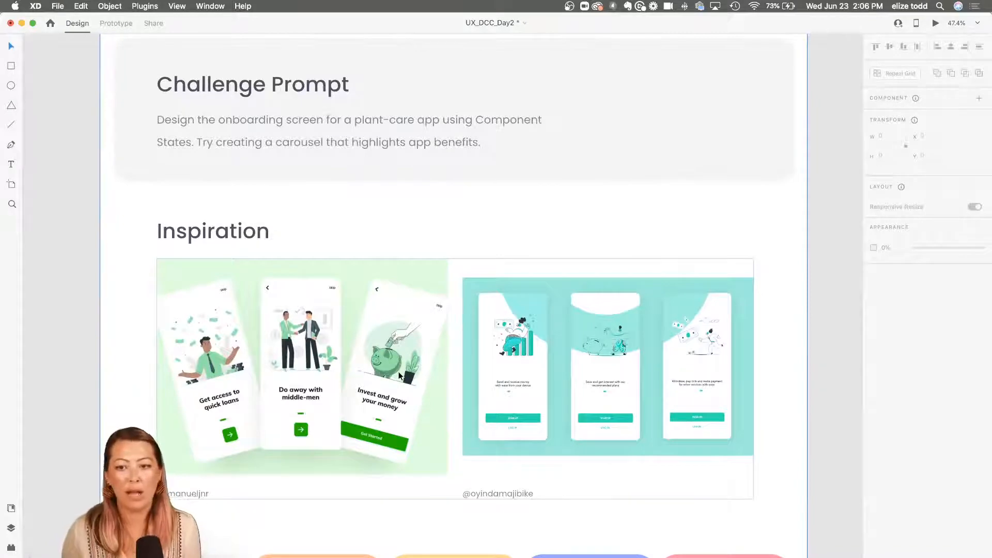
scroll(398, 376, "down", 3)
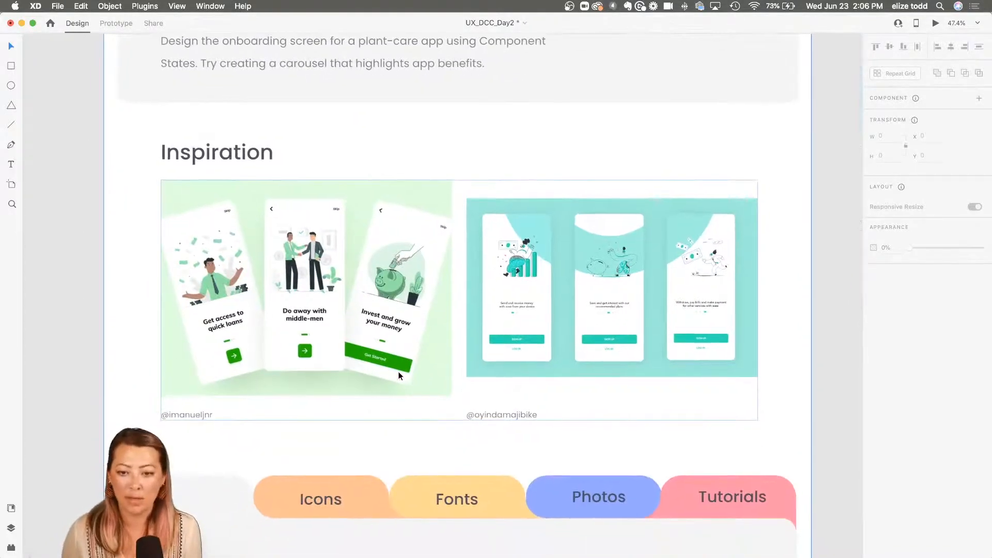
scroll(398, 375, "down", 1)
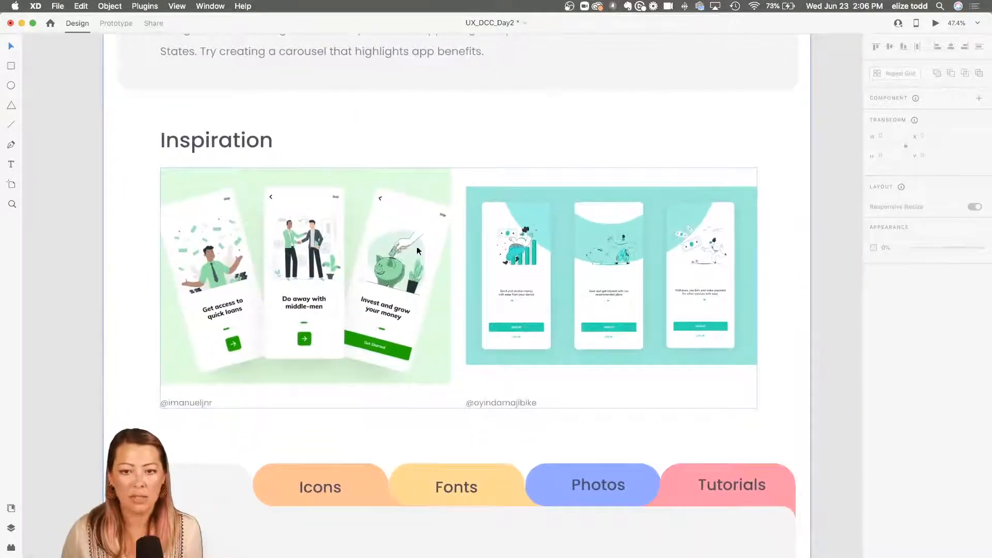
Examine the Resource Booklet section below the inspiration examples and select the booklet component
scroll(417, 251, "down", 2)
scroll(419, 247, "down", 5)
scroll(420, 247, "down", 4)
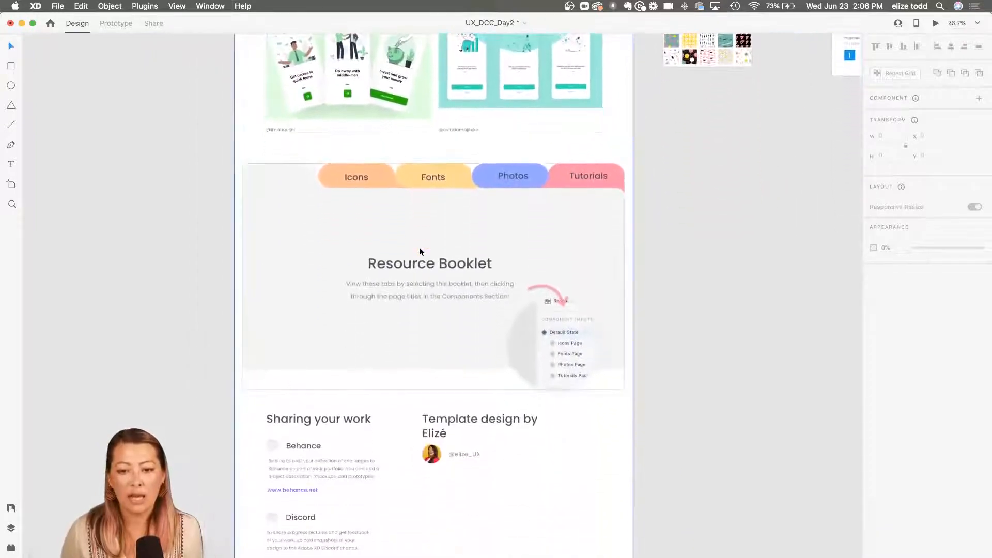
left_click(419, 259)
scroll(354, 295, "down", 1)
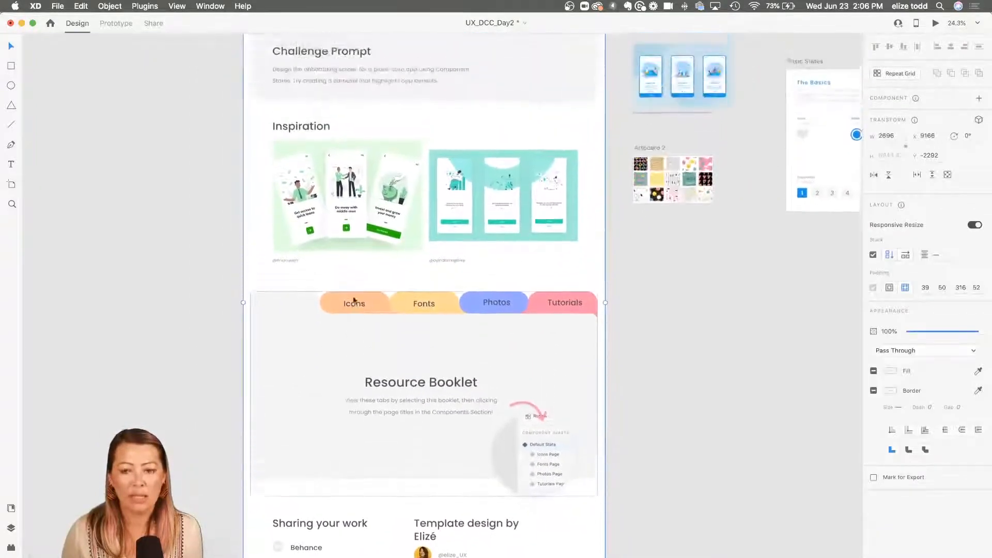
Switch the carousel component on the Onboarding artboard to its Default State and deselect it
scroll(353, 300, "up", 5)
scroll(353, 300, "right", 10)
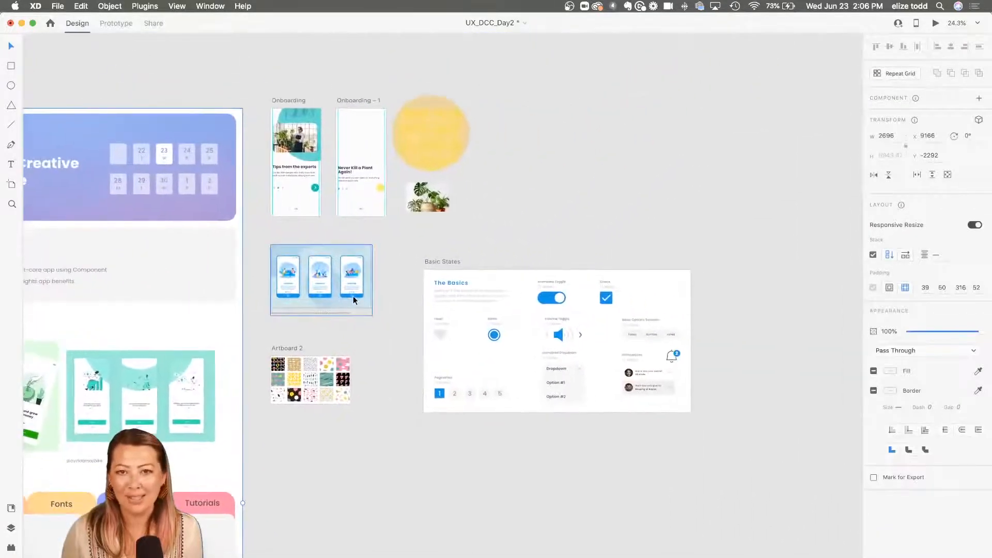
left_click(312, 169)
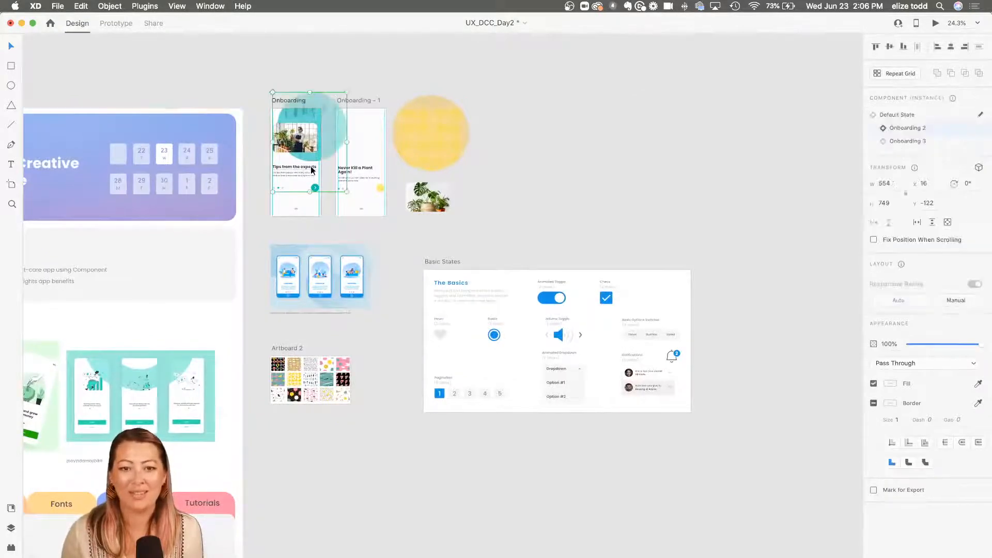
left_click(908, 115)
left_click(395, 74)
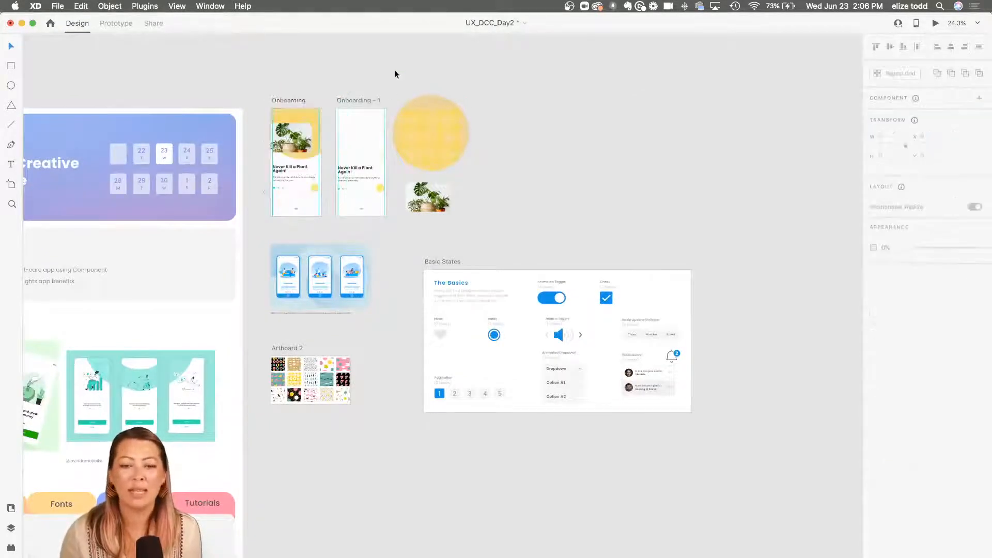
Examine the "Never Kill a Plant Again!" screen on the Onboarding artboard up close, including its pagination dots and arrow button
scroll(395, 74, "up", 10)
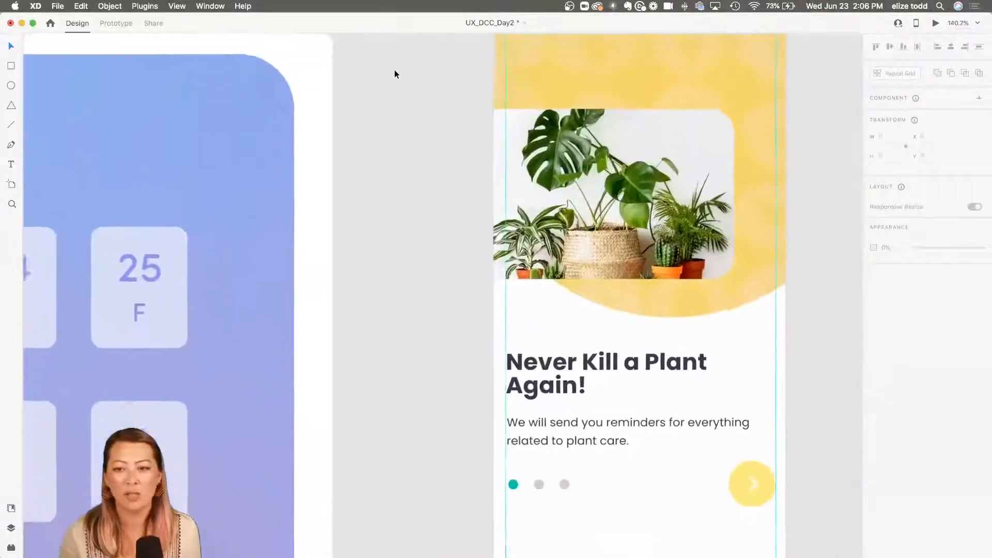
scroll(394, 74, "up", 2)
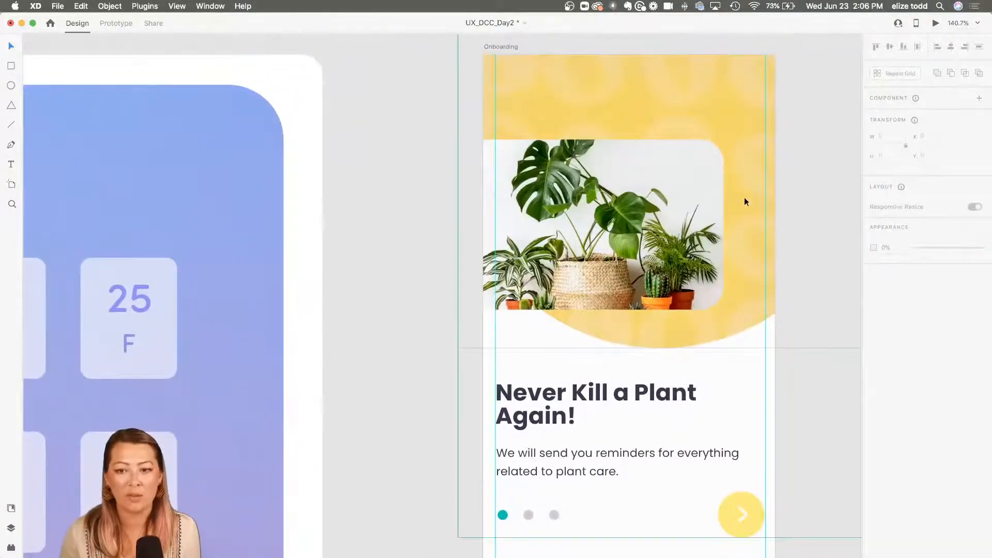
scroll(745, 201, "down", 3)
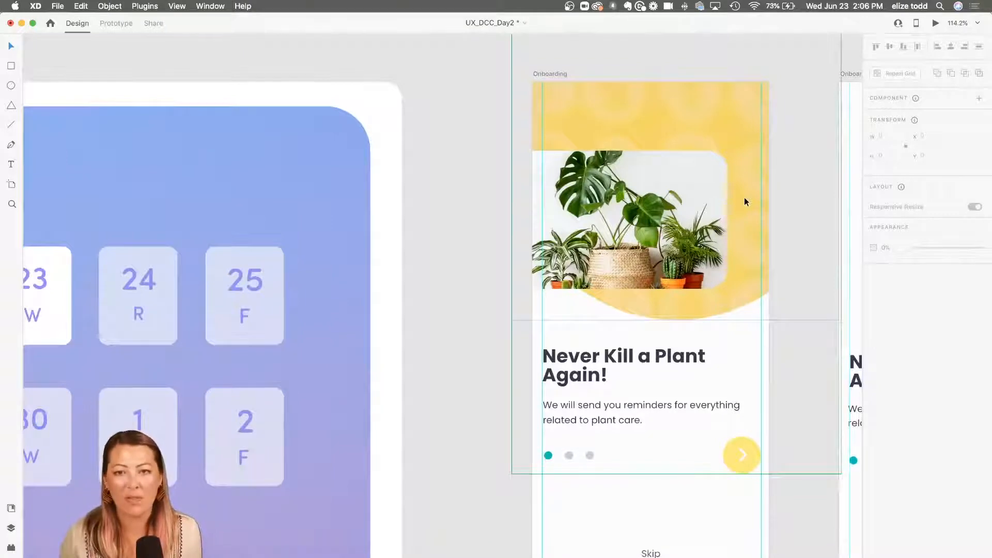
scroll(744, 197, "down", 3)
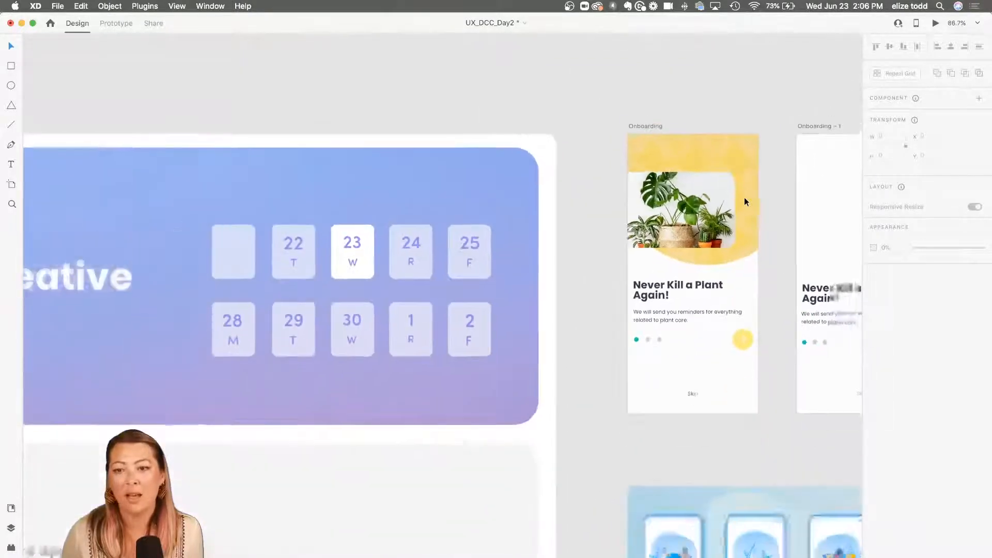
scroll(585, 101, "right", 10)
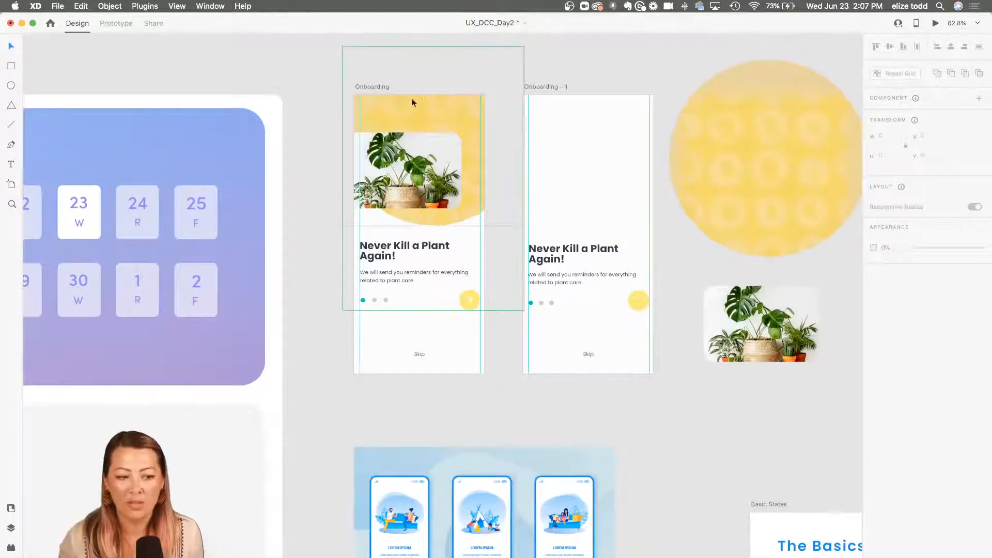
Preview the Onboarding artboard, advance the carousel through its second and third screens, and close the preview
left_click(370, 86)
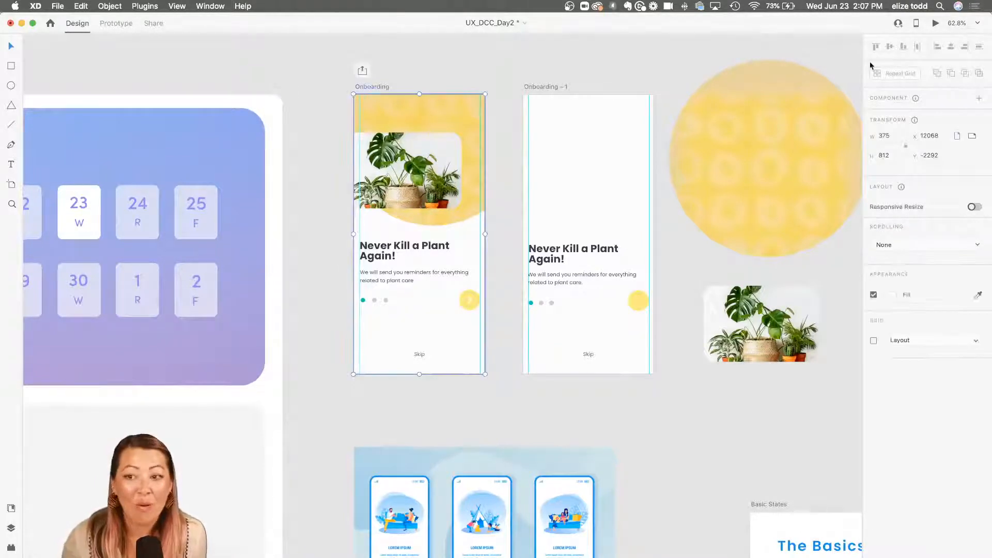
left_click(935, 23)
left_click_drag(156, 104, 423, 74)
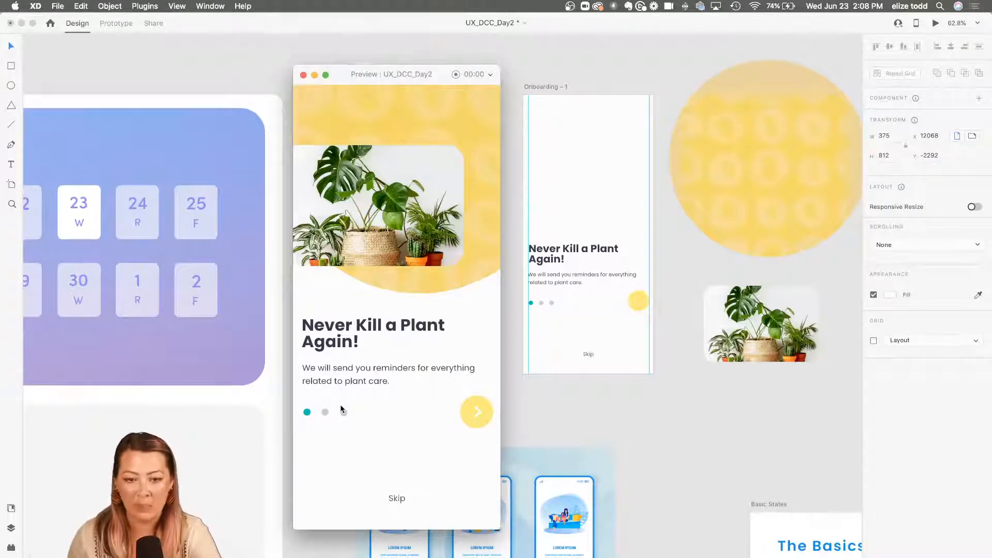
left_click(476, 412)
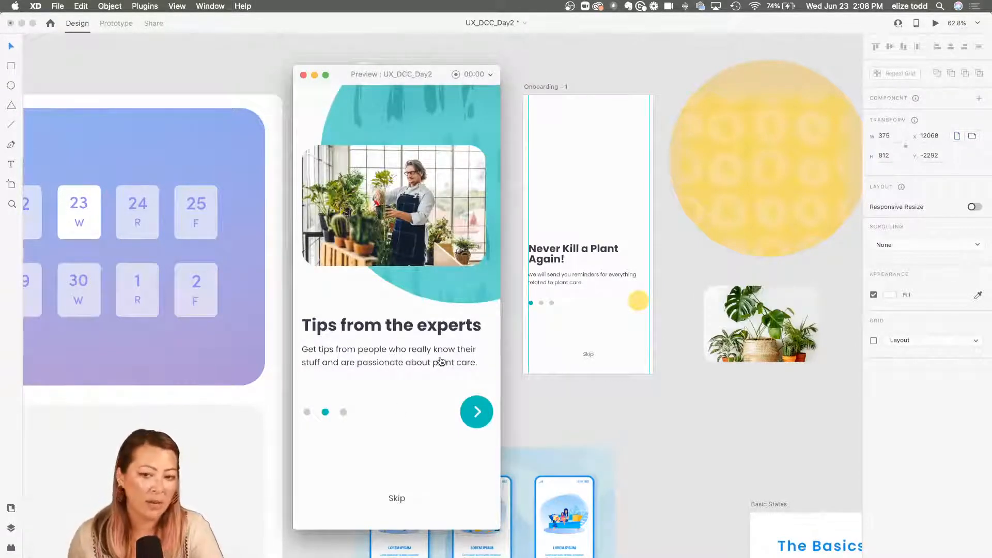
left_click(476, 417)
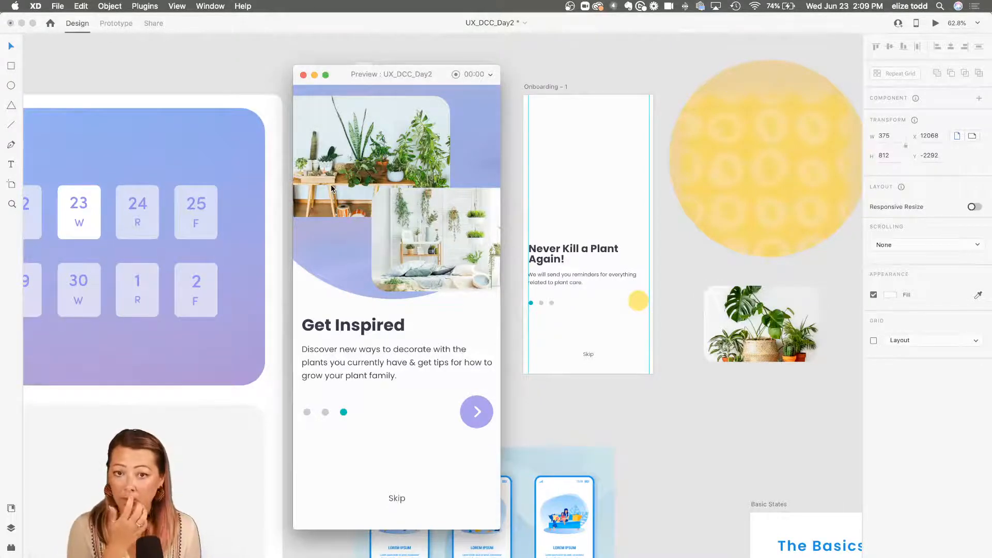
left_click(302, 76)
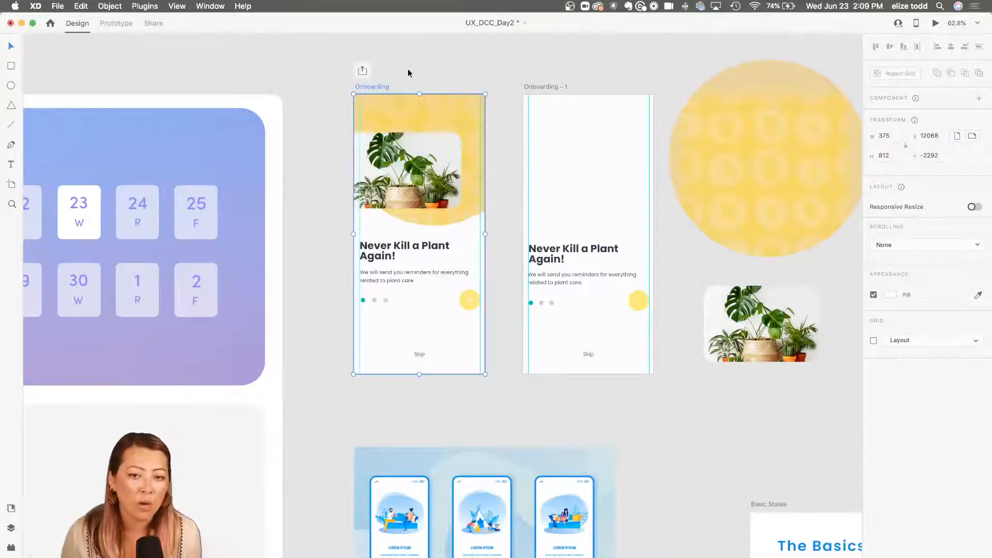
Cycle the Onboarding artboard's carousel component through the Onboarding 2 and Onboarding 3 states and return it to Default State
left_click(407, 69)
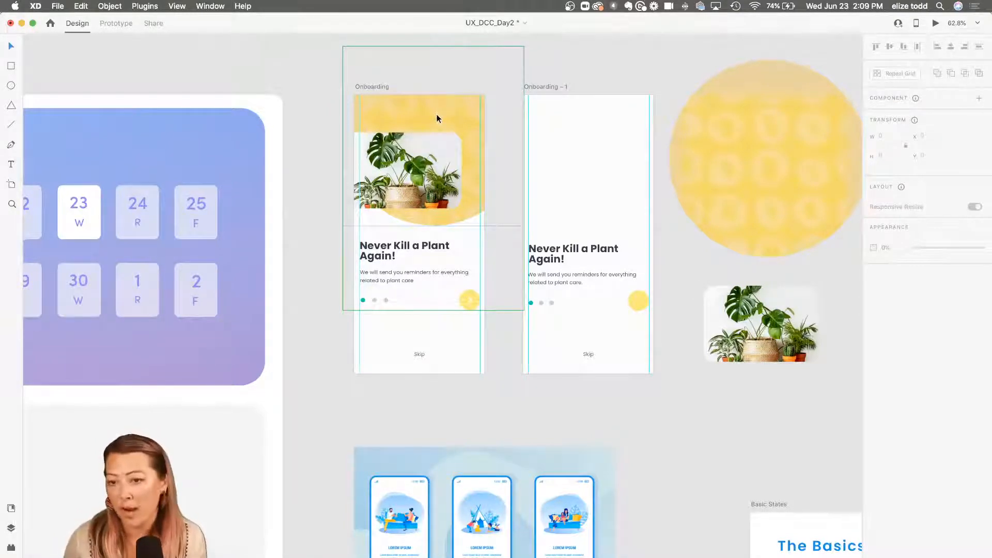
scroll(333, 113, "up", 3)
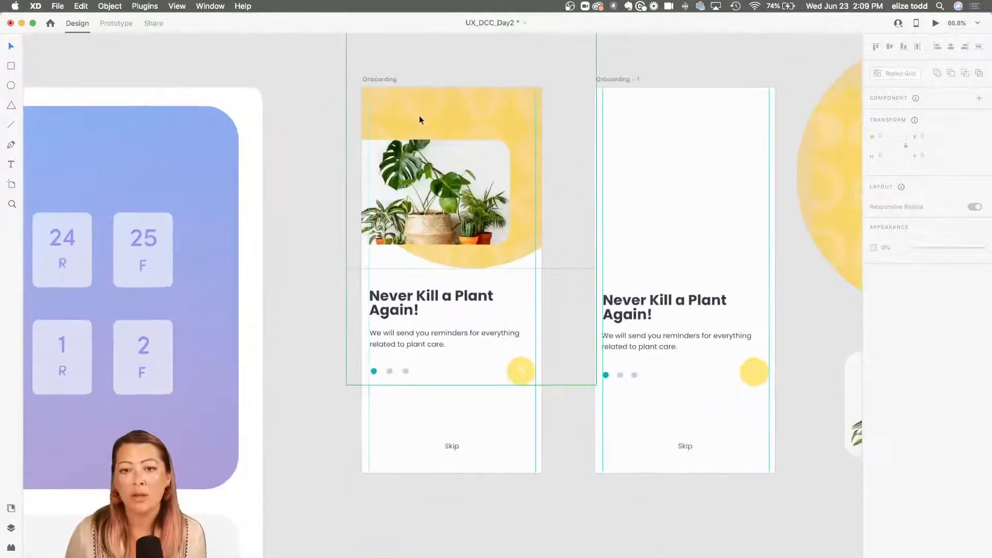
scroll(427, 126, "right", 3)
left_click(327, 84)
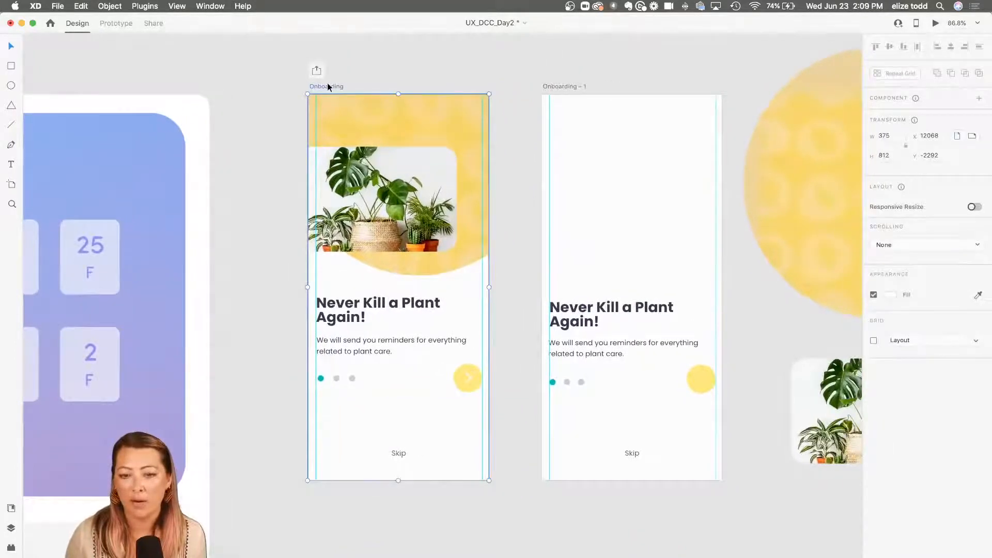
scroll(327, 82, "up", 3)
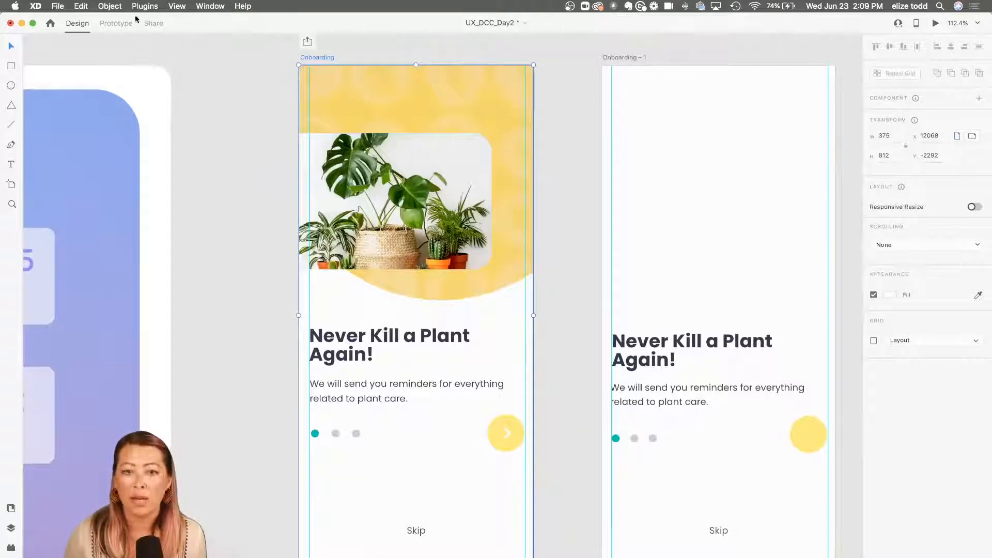
left_click(322, 166)
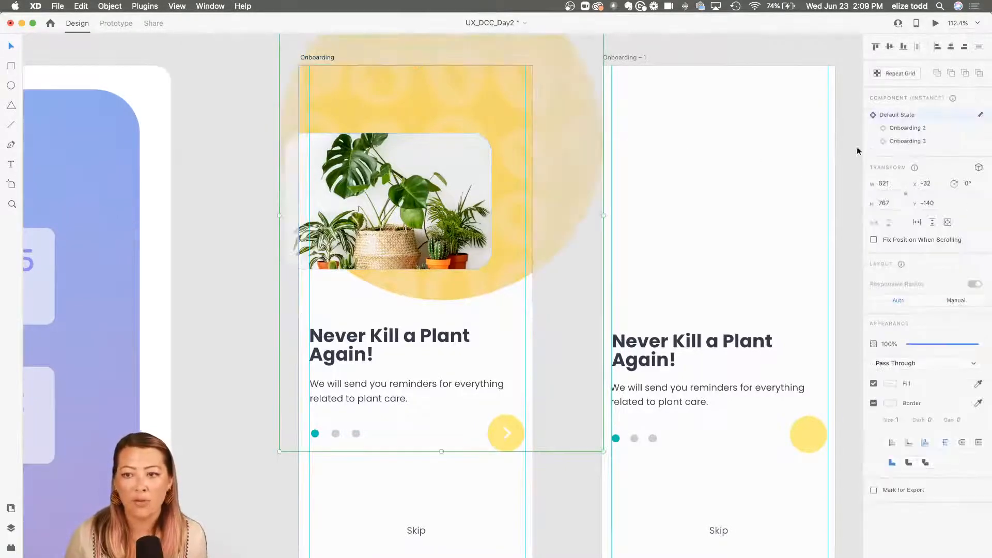
left_click(899, 128)
left_click(898, 142)
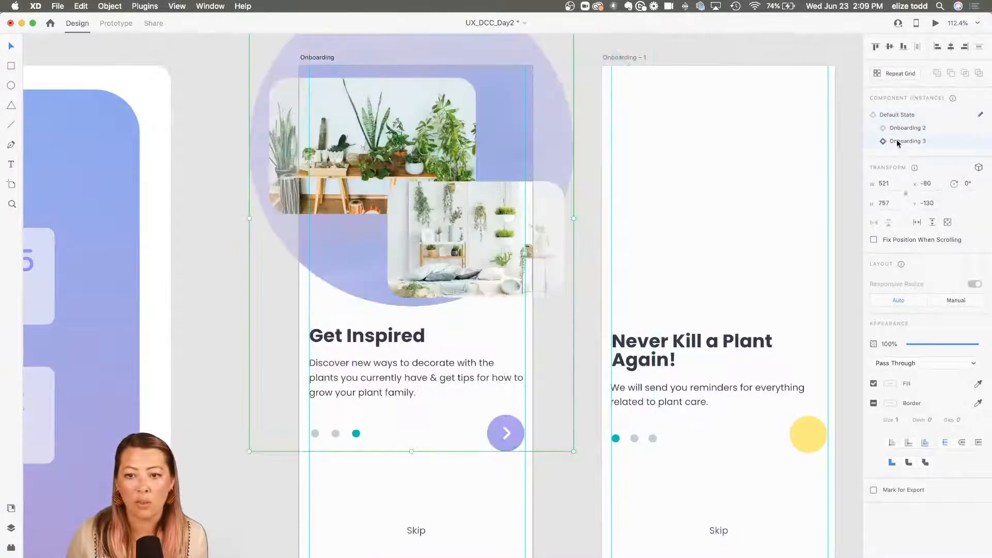
left_click(899, 116)
left_click(901, 128)
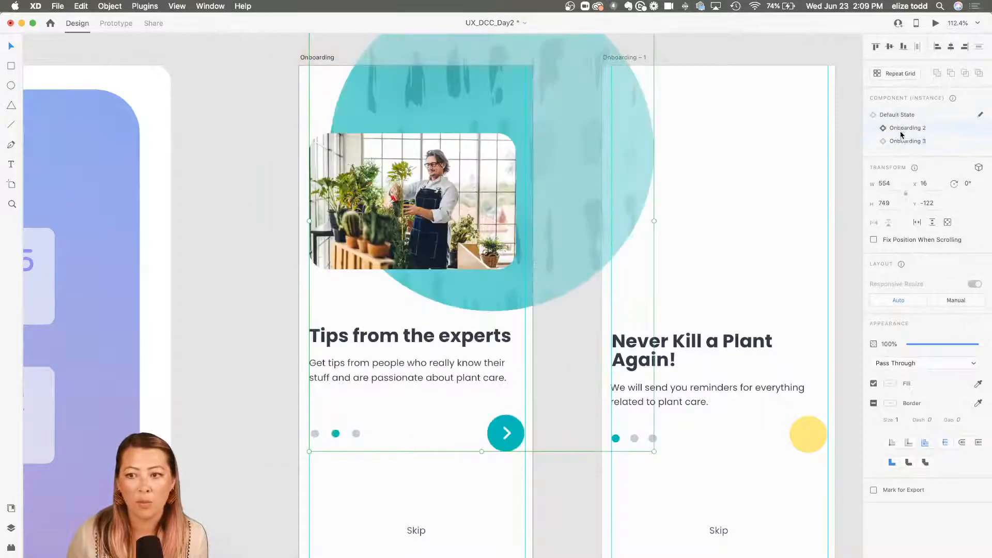
left_click(901, 141)
left_click(899, 115)
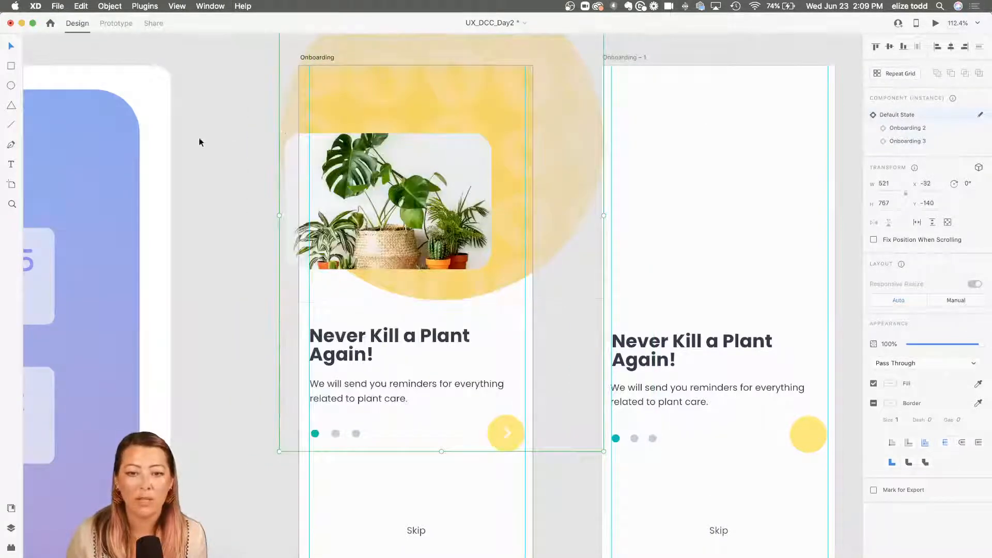
left_click(226, 152)
Compare the finished Onboarding artboard with the partial Onboarding – 1 artboard and the loose yellow circle and plant photo beside it
scroll(226, 152, "down", 3)
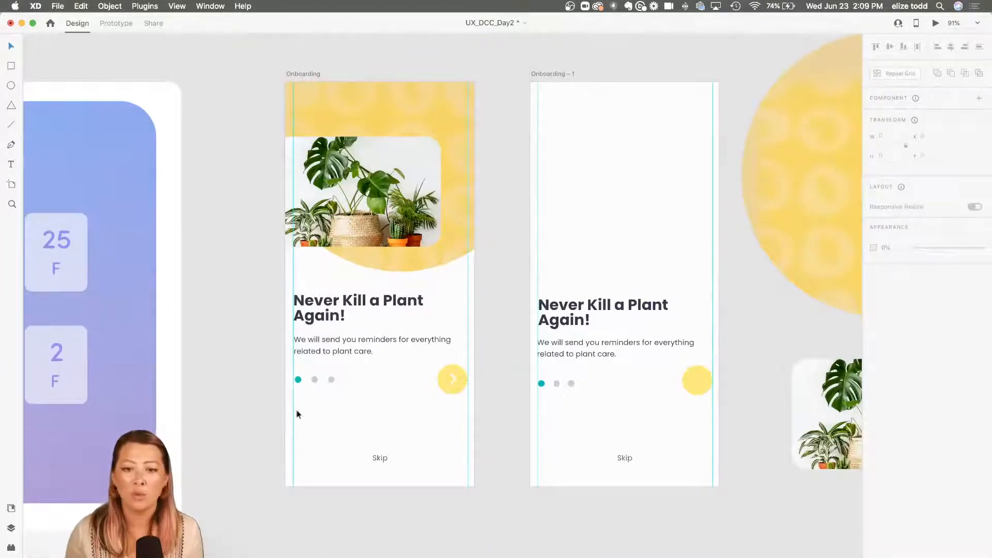
scroll(502, 417, "right", 5)
scroll(502, 420, "up", 3)
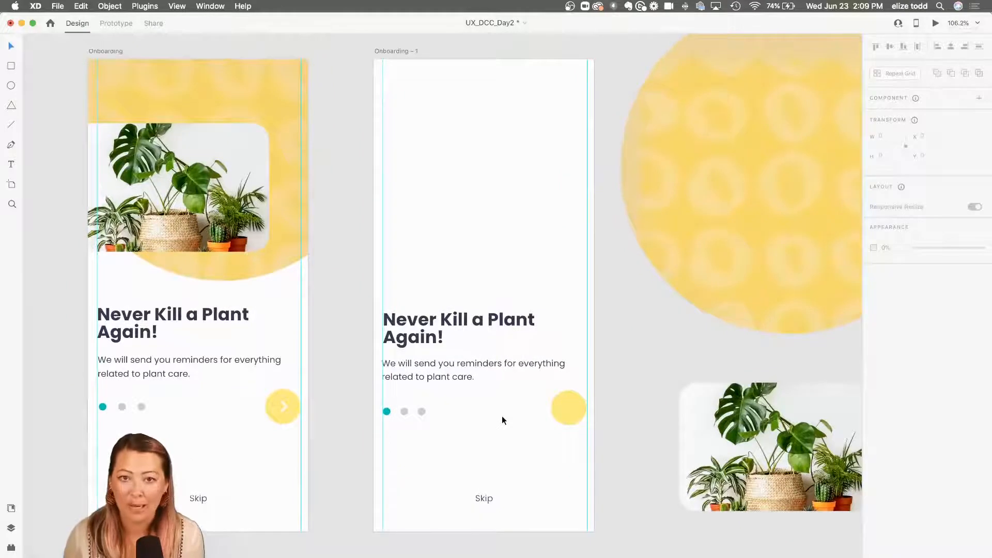
scroll(502, 419, "down", 3)
scroll(502, 419, "down", 3)
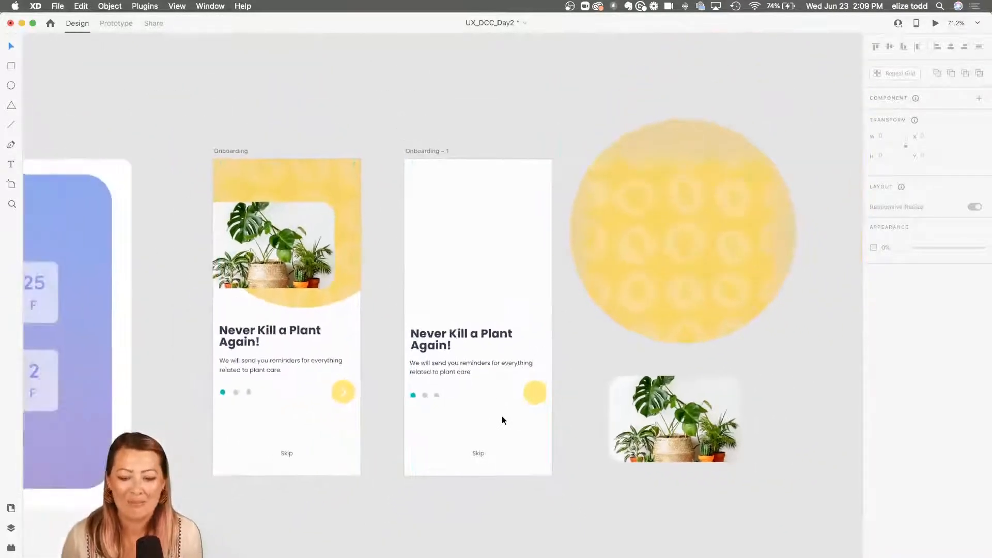
scroll(501, 416, "down", 3)
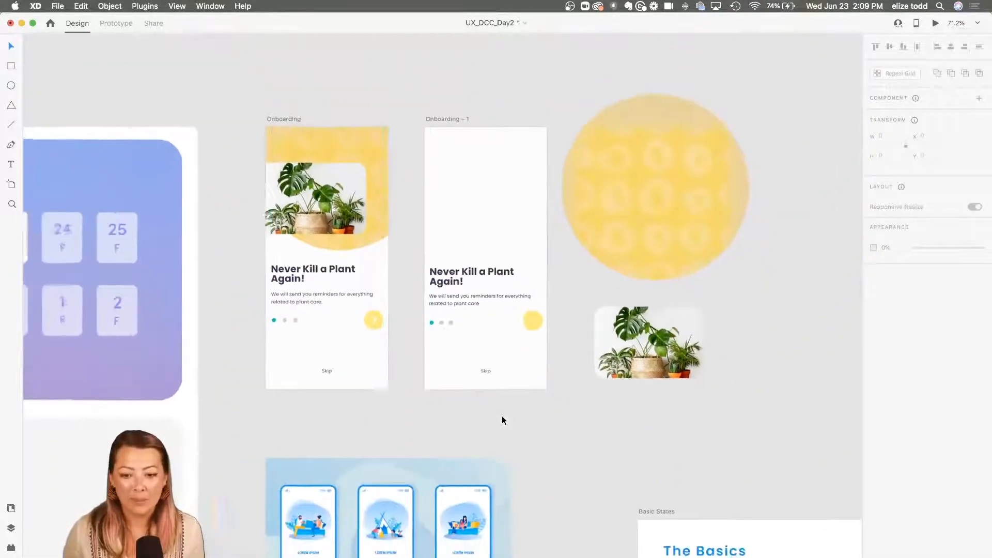
Examine the blue three-phone onboarding reference image and the source link in the text beneath it
scroll(501, 416, "down", 4)
double_click(406, 501)
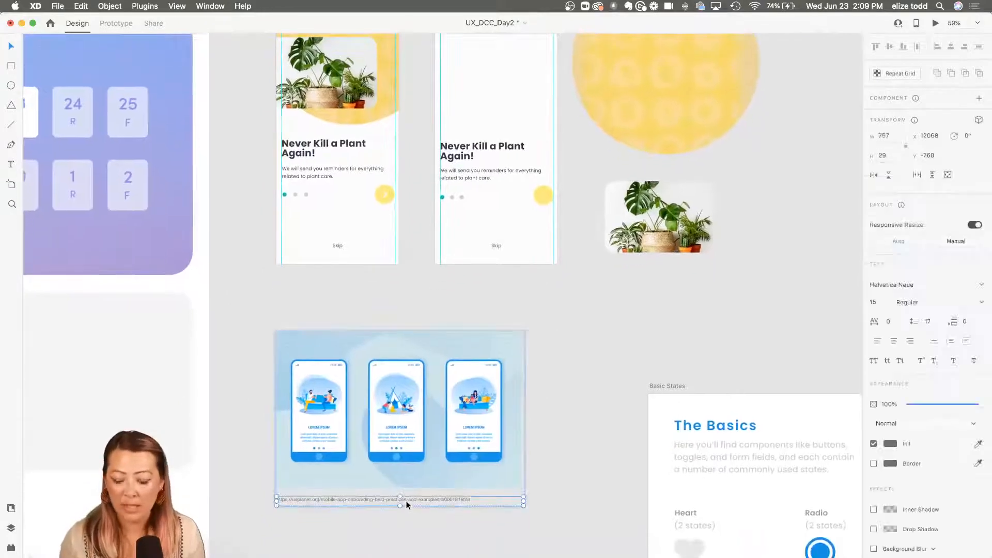
double_click(406, 500)
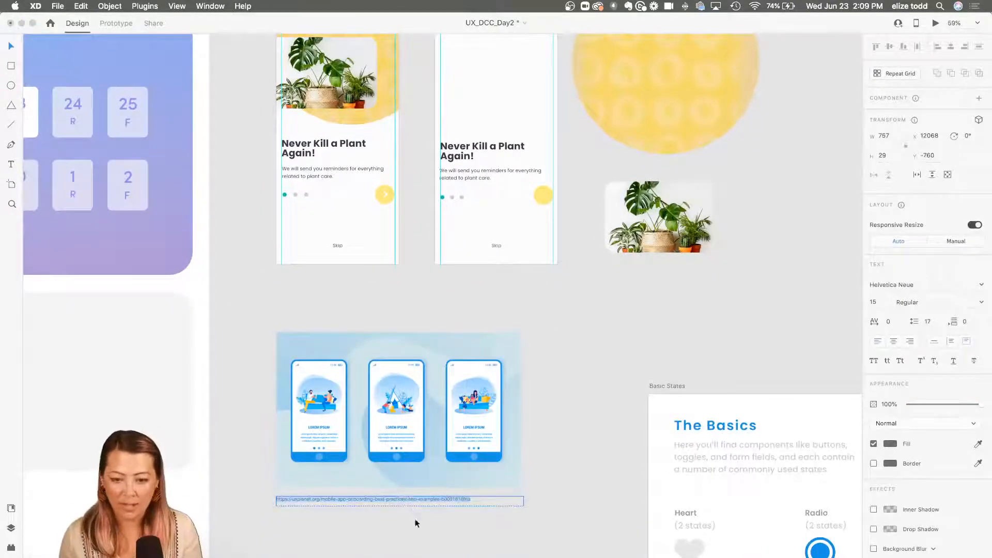
key("Escape")
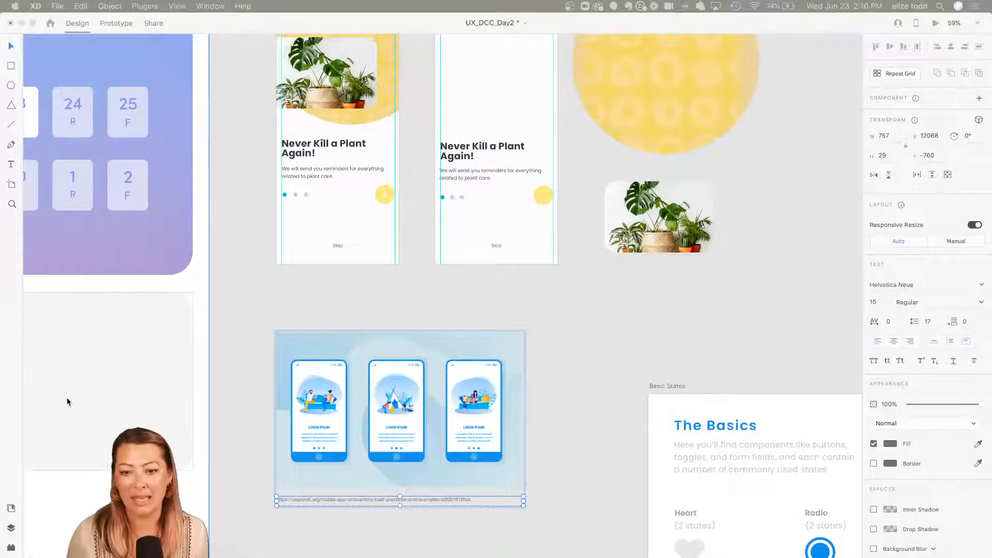
left_click(550, 439)
scroll(551, 435, "down", 2)
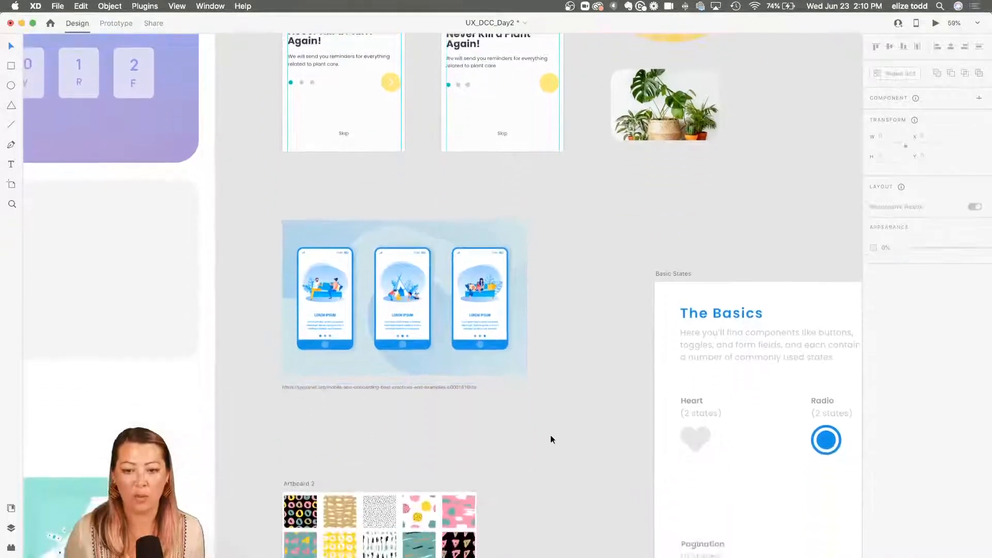
Place the loose yellow patterned circle over the upper part of the Onboarding – 1 artboard
scroll(550, 435, "up", 5)
scroll(540, 259, "up", 3)
scroll(540, 263, "up", 5)
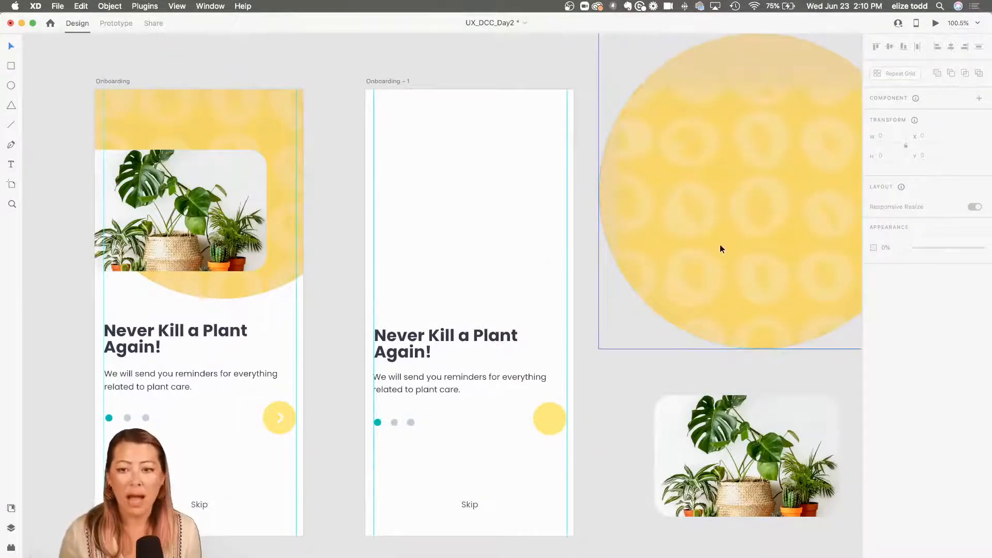
left_click_drag(720, 249, 460, 190)
left_click(692, 221)
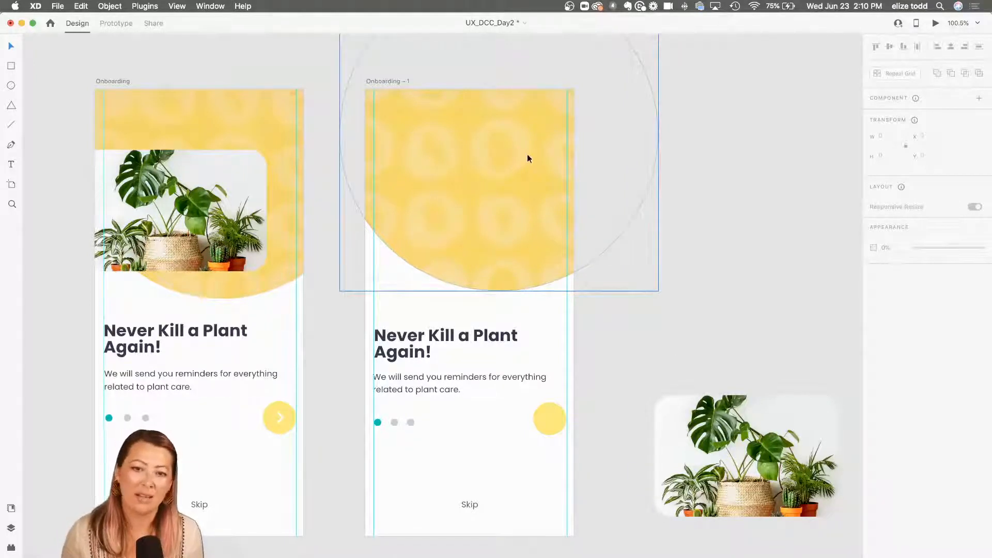
key("Escape")
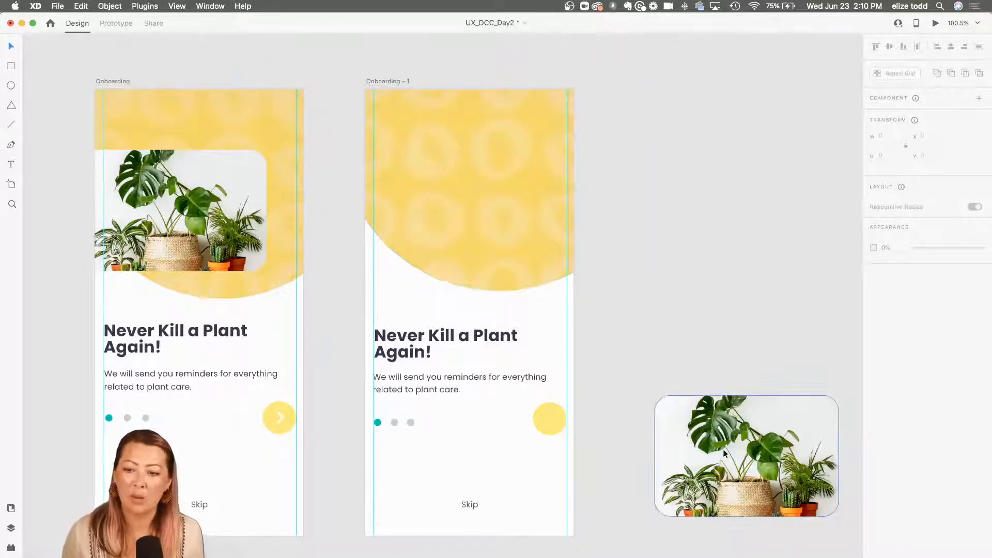
Place the plant photo over the yellow circle on Onboarding – 1 and shift the circle to X -46, Y -190
left_click_drag(724, 449, 418, 206)
left_click(560, 217)
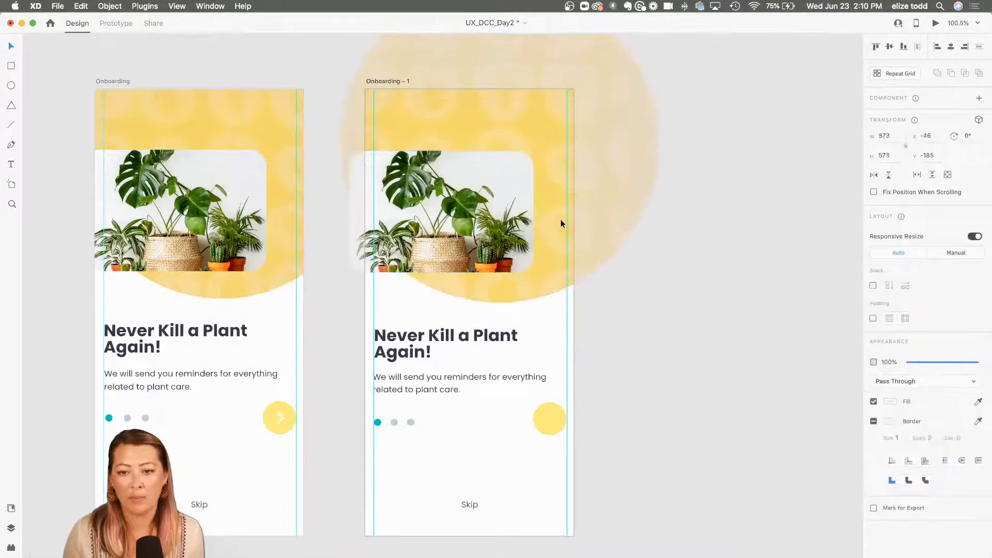
left_click_drag(562, 223, 560, 221)
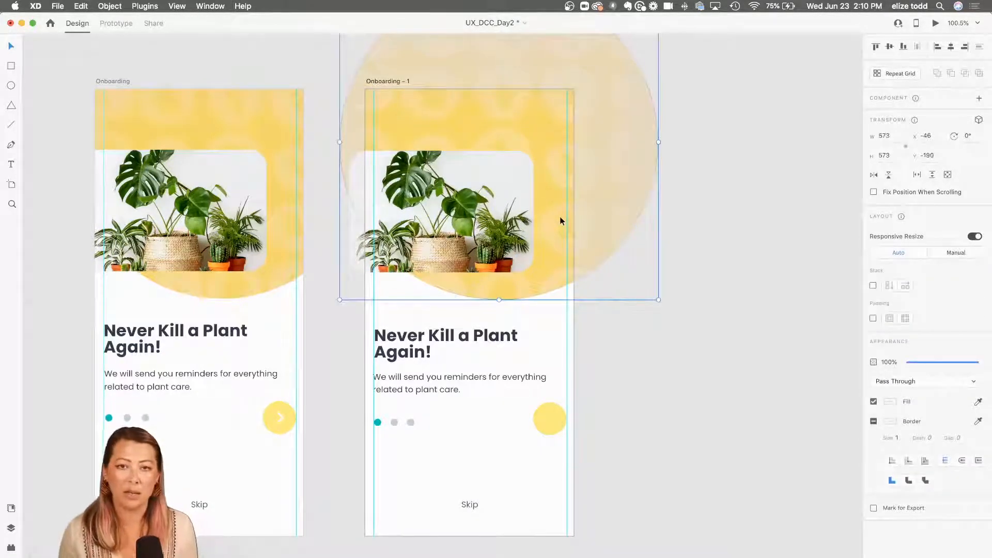
left_click(686, 326)
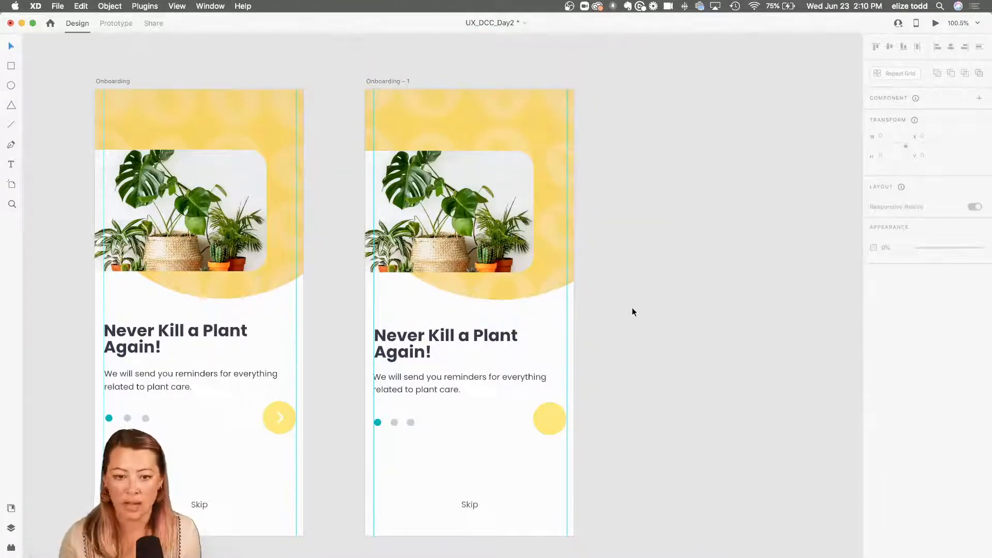
Inspect the heading and body text elements on the Onboarding – 1 artboard
left_click(472, 333)
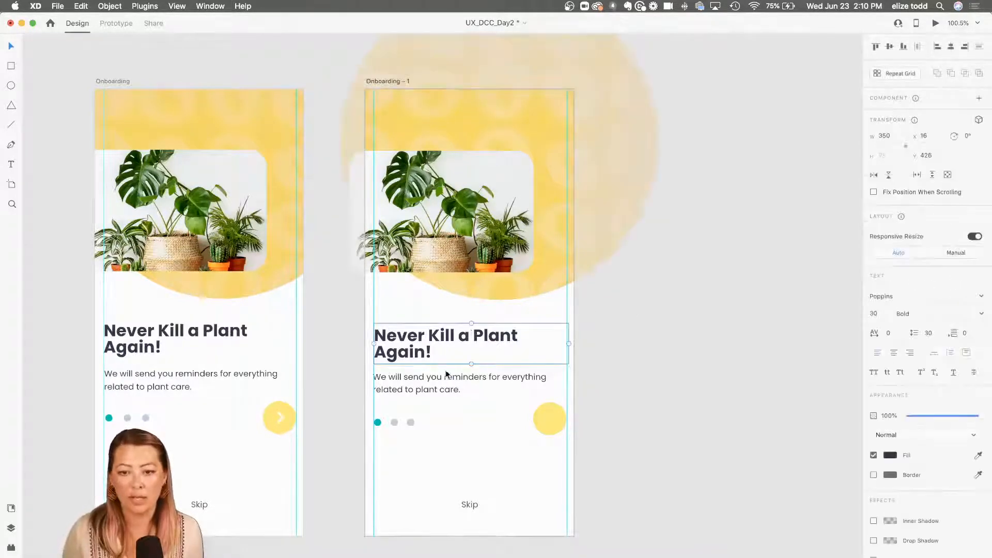
left_click(442, 377)
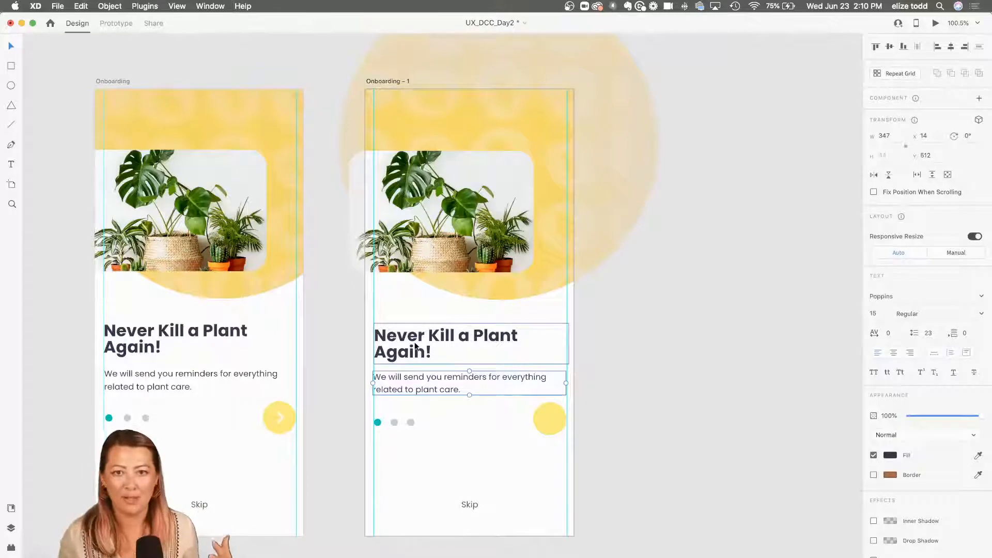
left_click(651, 355)
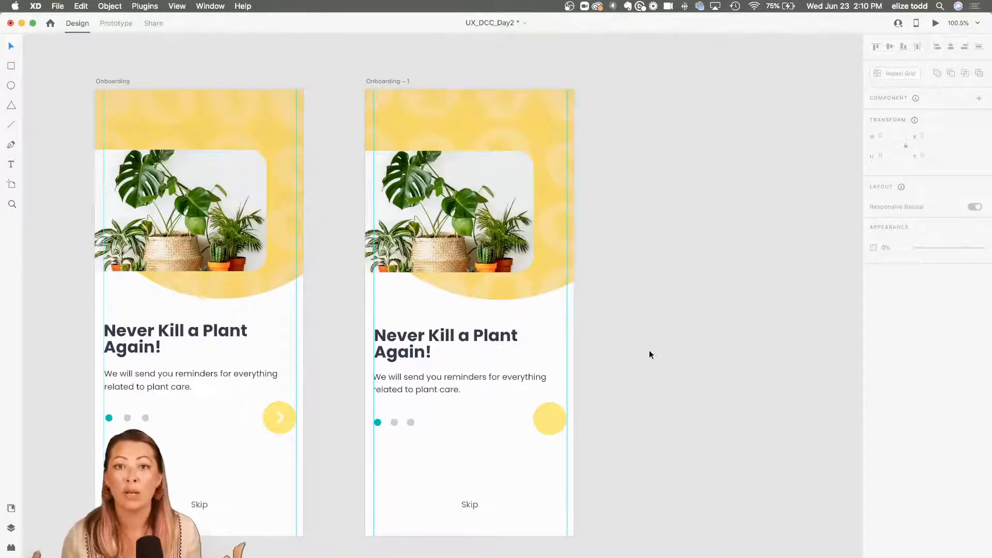
Compare the two onboarding artboards with the teal and green onboarding inspiration examples elsewhere on the canvas
left_click_drag(658, 302, 341, 34)
scroll(514, 227, "down", 1)
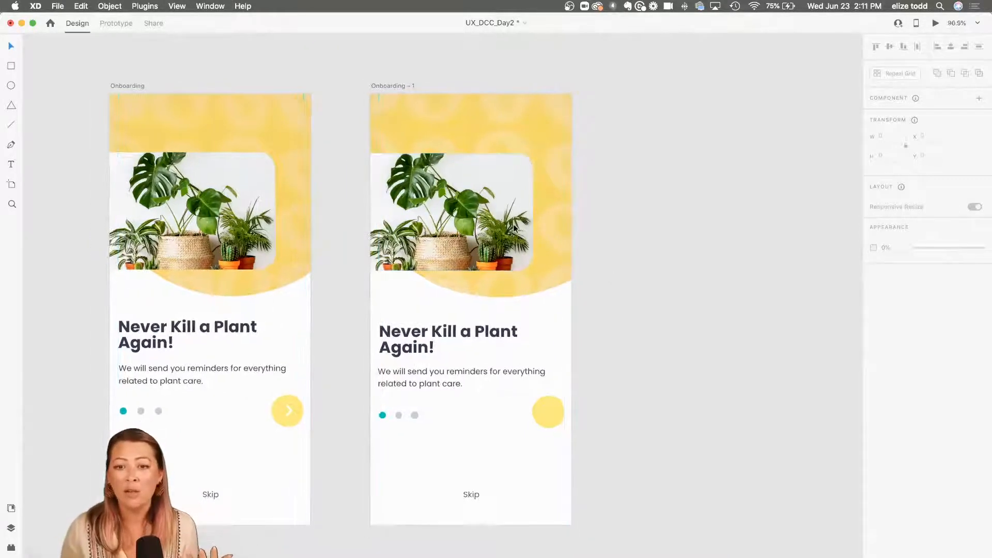
scroll(514, 228, "down", 5)
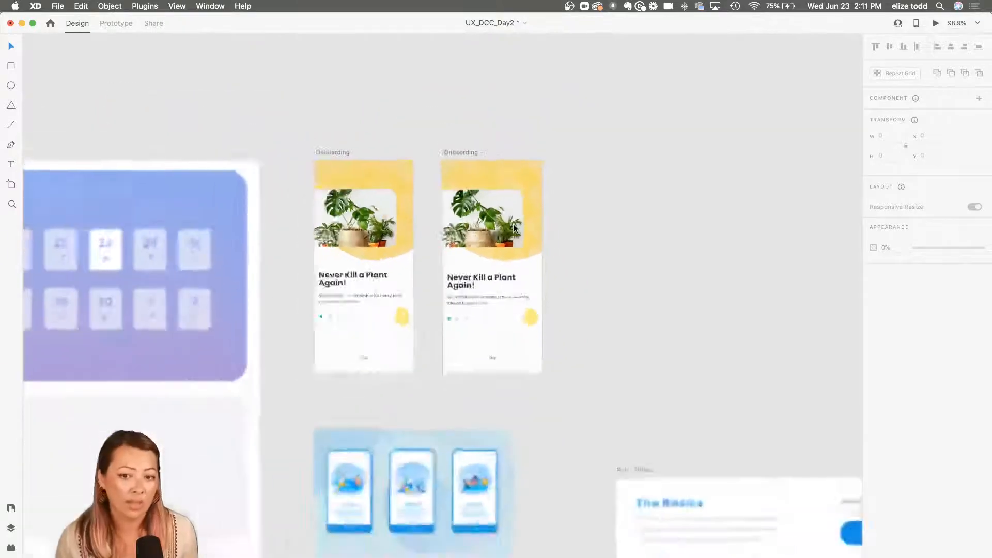
scroll(514, 228, "left", 7)
scroll(514, 228, "down", 5)
scroll(462, 342, "up", 3)
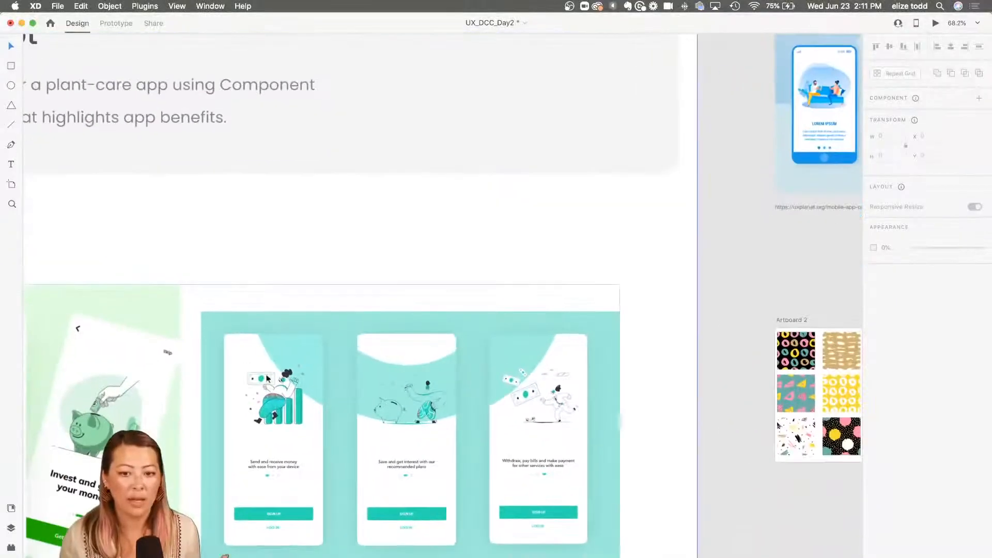
scroll(345, 394, "right", 8)
scroll(345, 394, "up", 7)
scroll(345, 390, "up", 4)
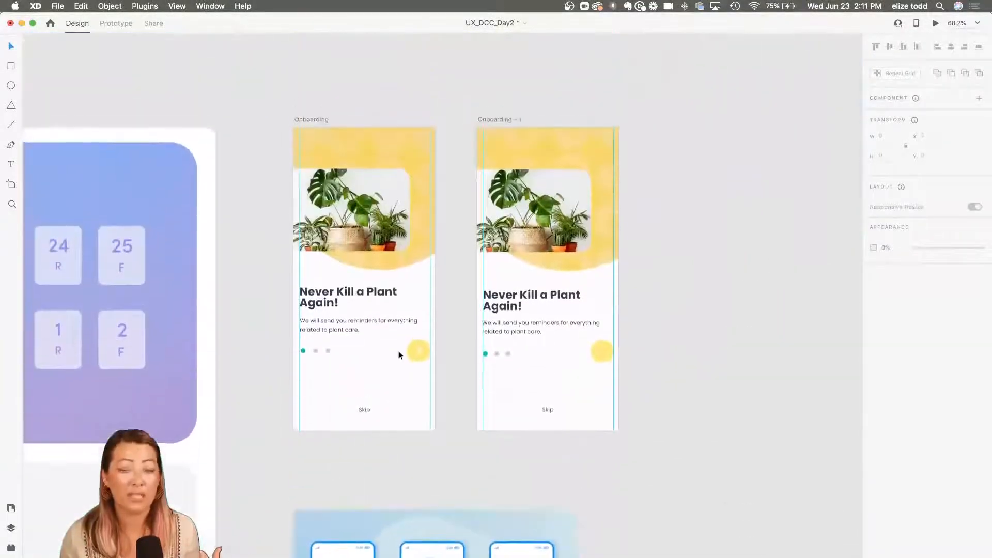
scroll(399, 349, "up", 5)
scroll(399, 349, "right", 2)
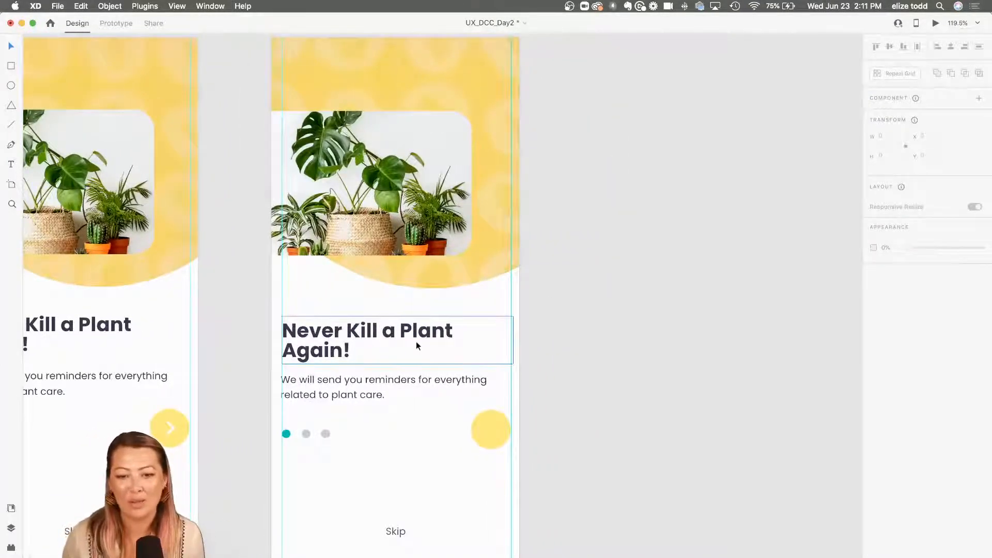
Inspect the heading, the reminder text and the pagination dots group on Onboarding – 1 up close
left_click(417, 345)
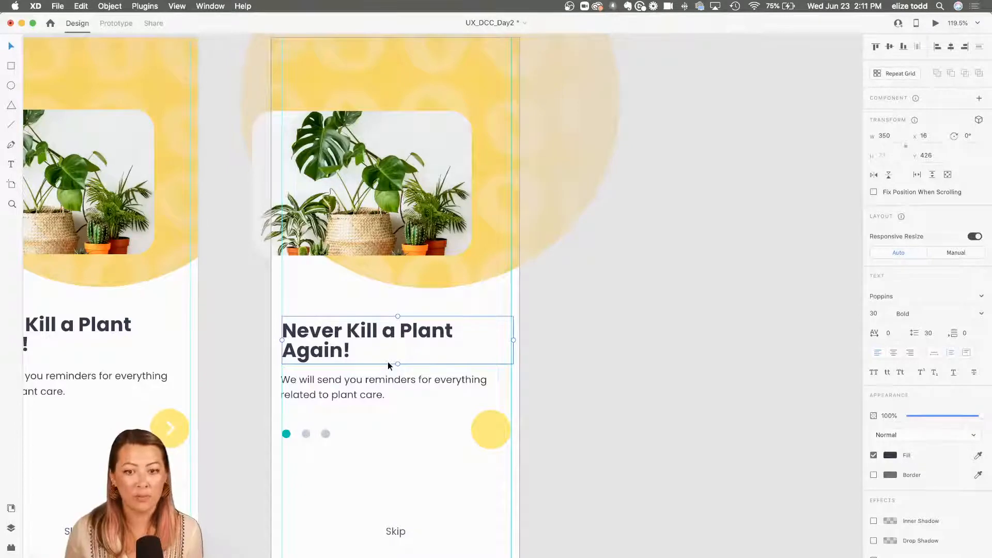
left_click(367, 380)
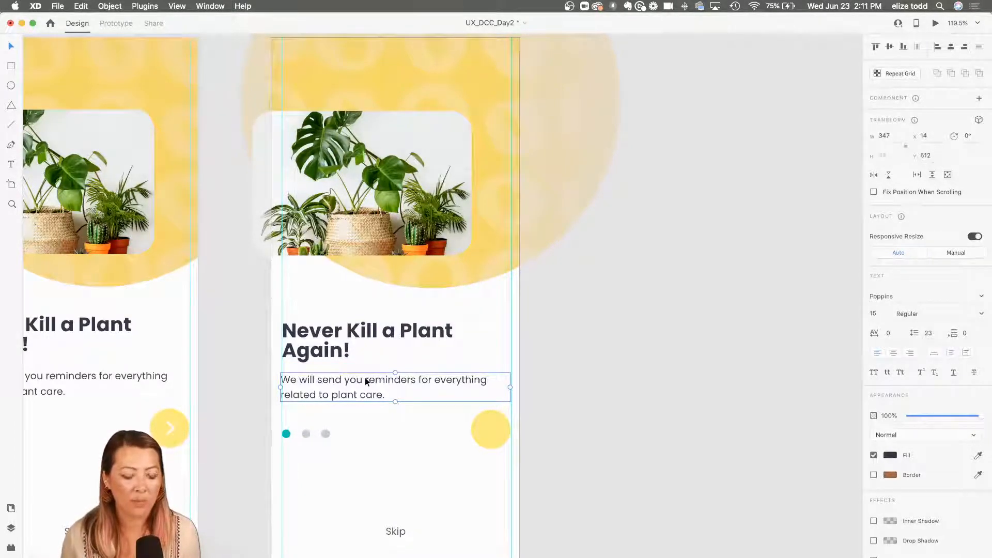
left_click(324, 433)
scroll(325, 434, "up", 2)
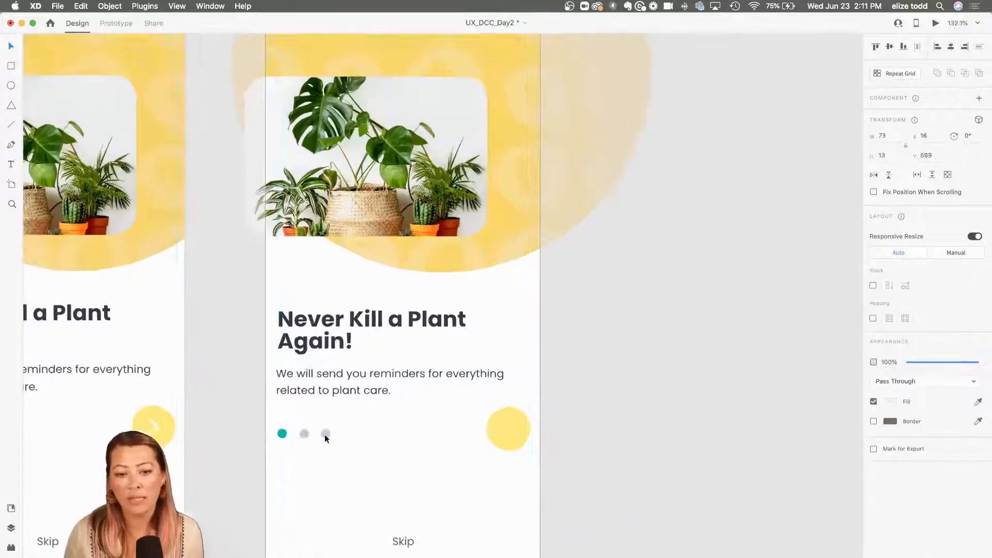
scroll(327, 436, "up", 3)
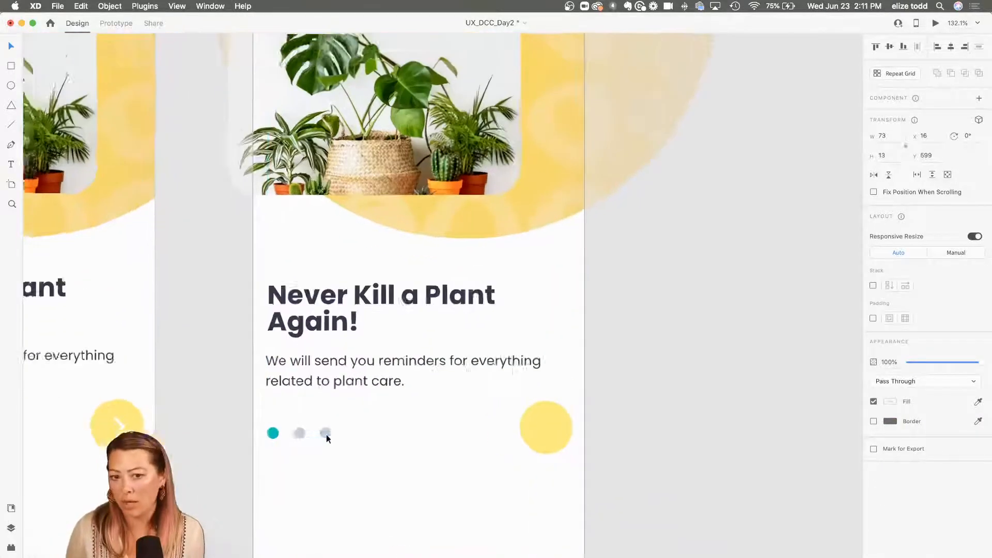
scroll(328, 437, "down", 3)
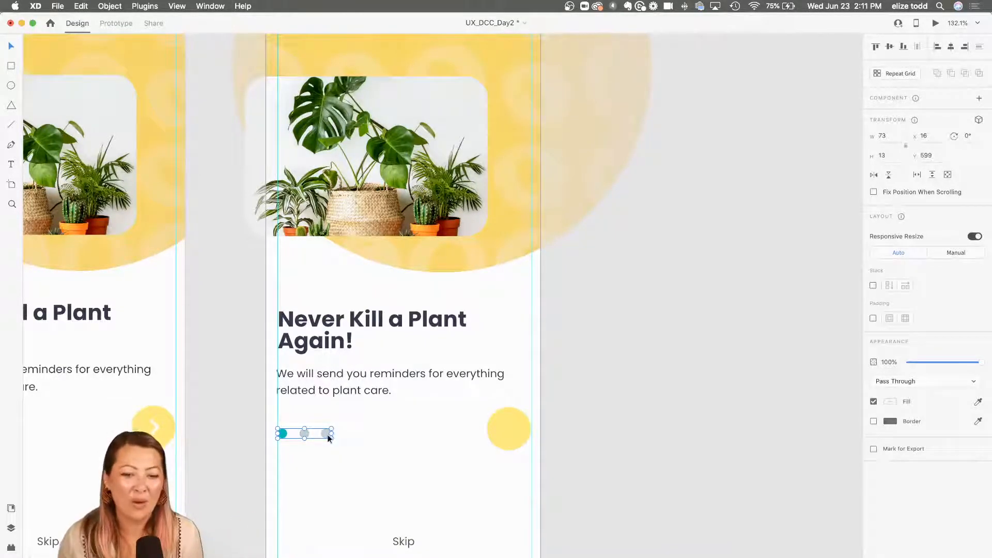
Reposition the yellow button circle beside the pagination dots on Onboarding – 1 to X 303, Y 576
left_click(342, 450)
left_click(327, 434)
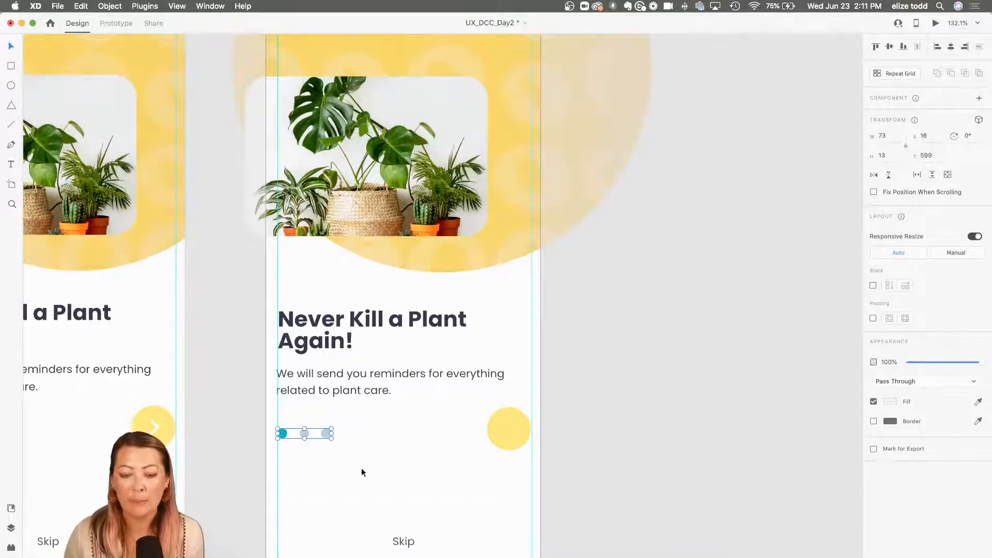
scroll(369, 474, "down", 2)
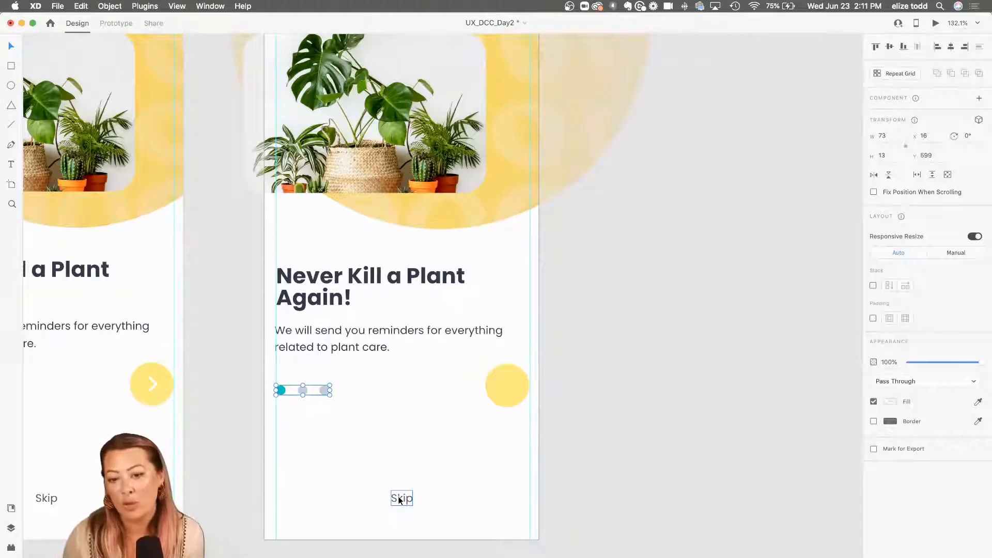
left_click_drag(503, 380, 504, 389)
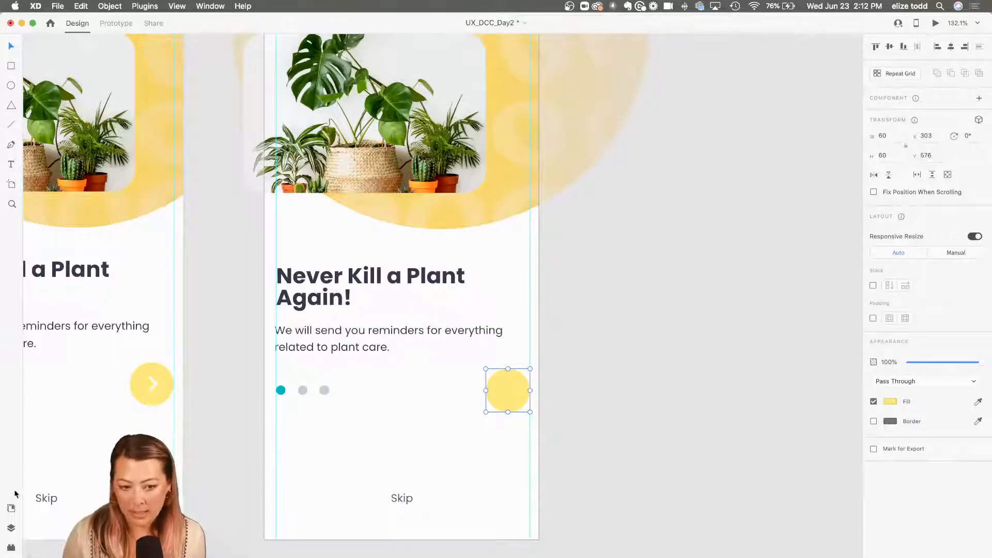
Search the Creative Cloud plugin marketplace for "icons 4 design", then return to the XD document
left_click(11, 548)
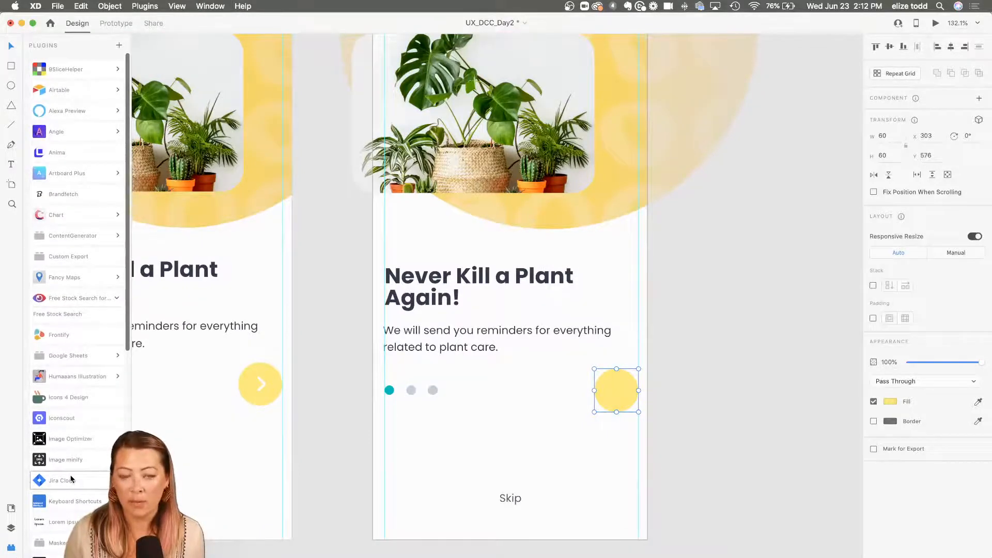
left_click(117, 48)
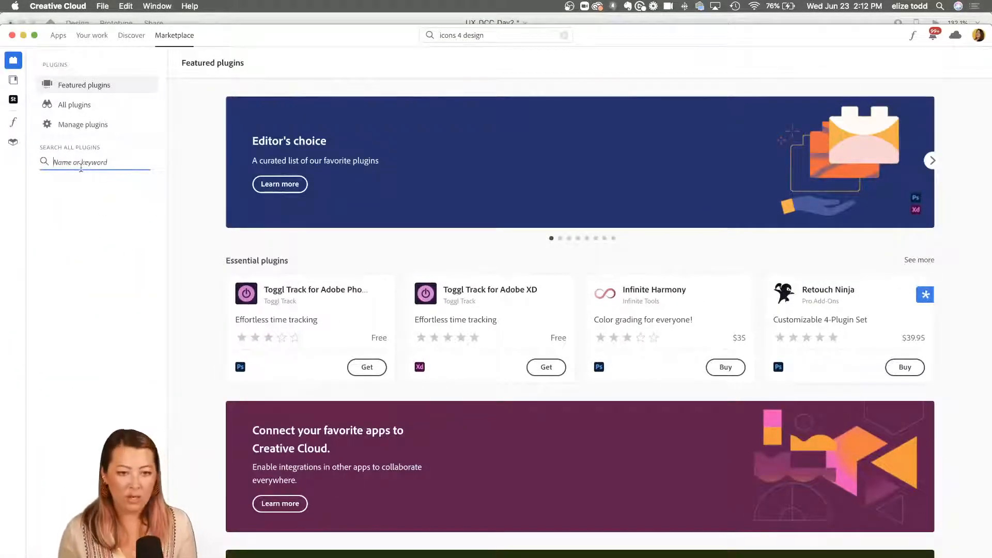
type("icons")
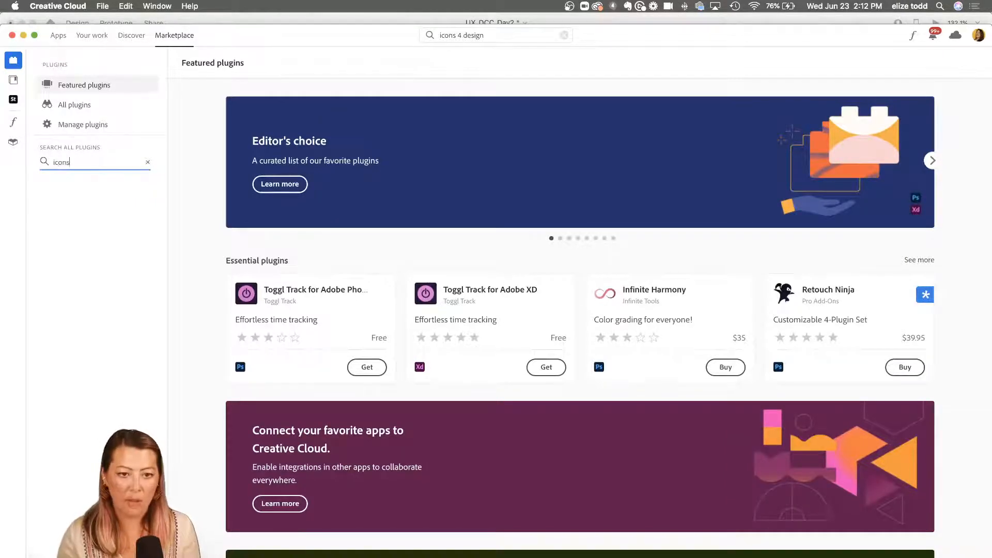
type(" 4 d")
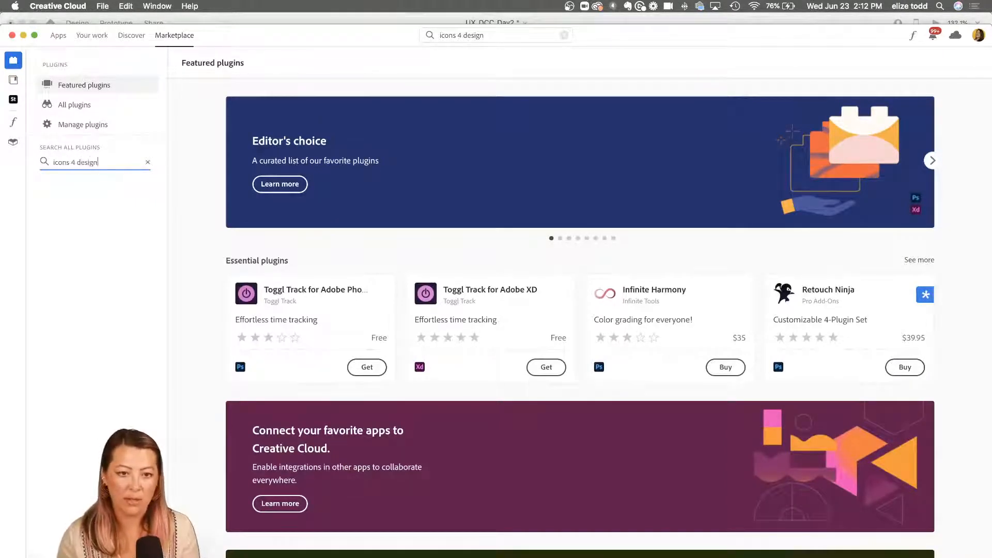
type("esign")
key("Return")
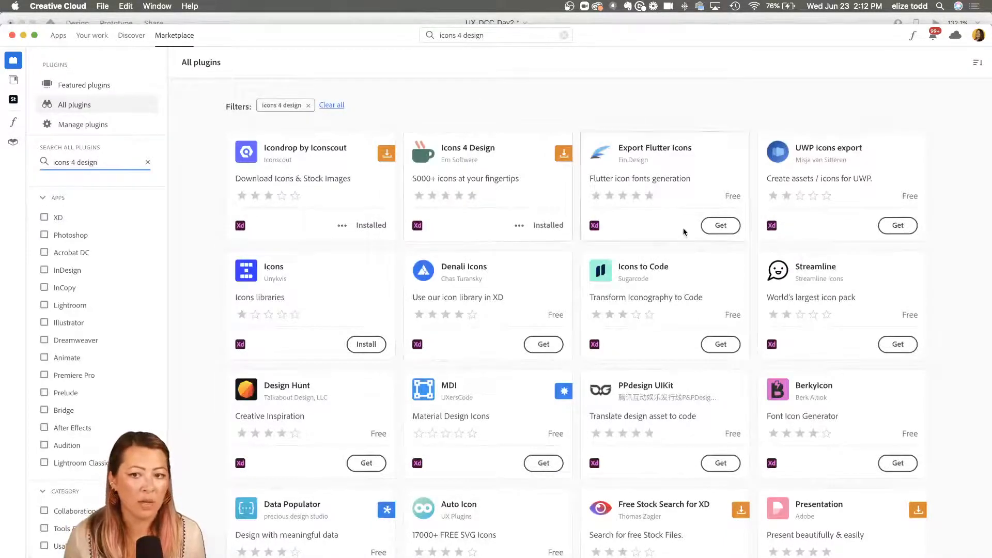
left_click(22, 35)
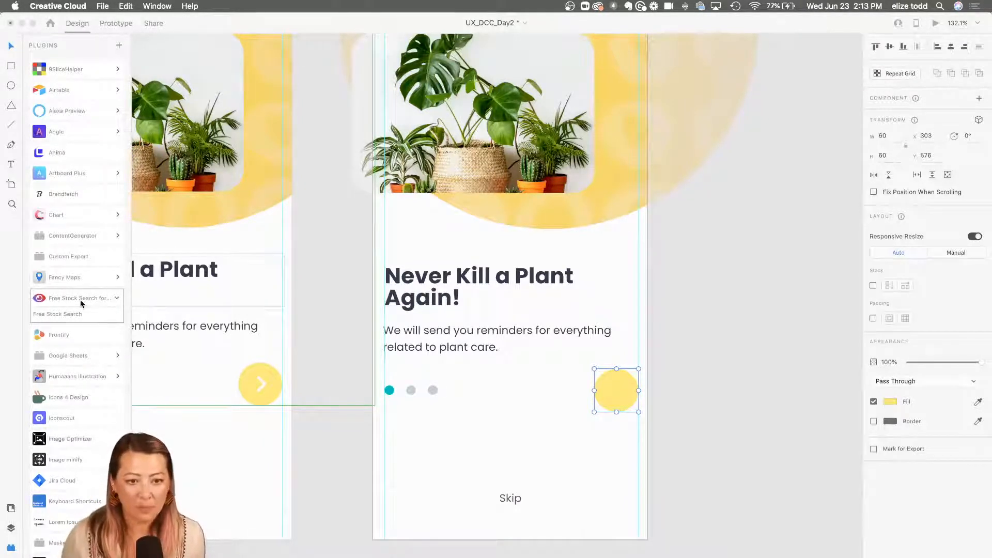
Find "arrow" in the Icons 4 Design plugin and insert the Ionic ios-arrow-forward icon on Onboarding – 1
left_click(71, 396)
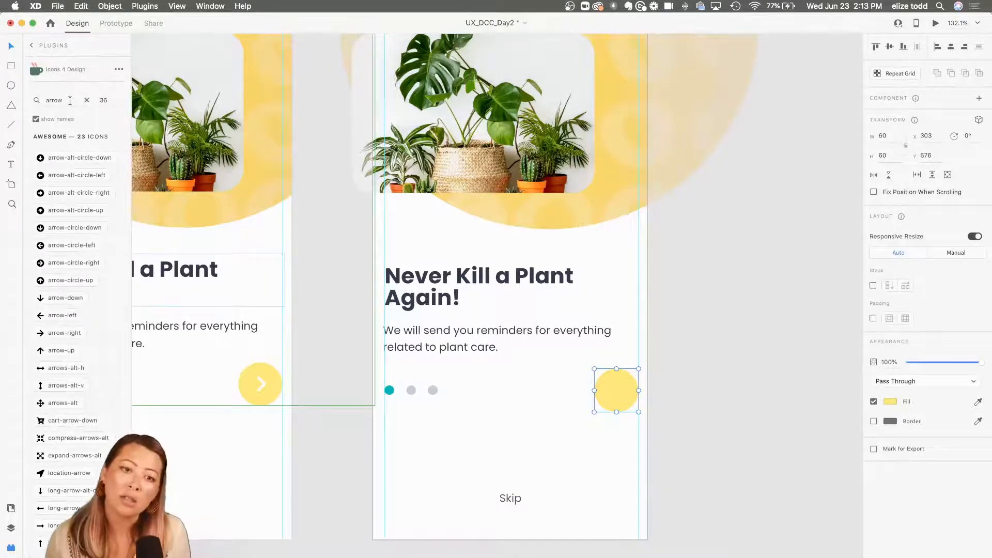
scroll(71, 221, "down", 5)
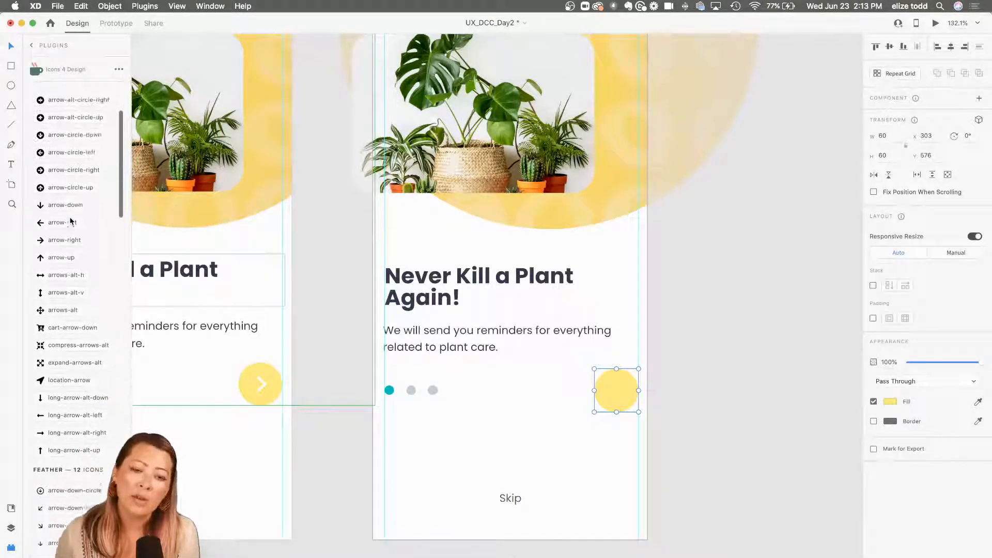
scroll(71, 221, "down", 8)
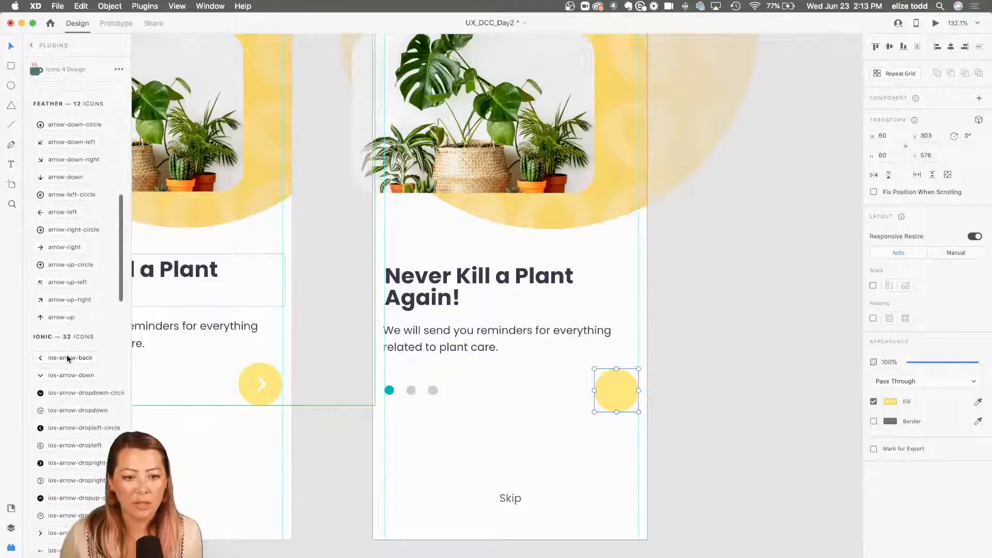
scroll(67, 361, "down", 4)
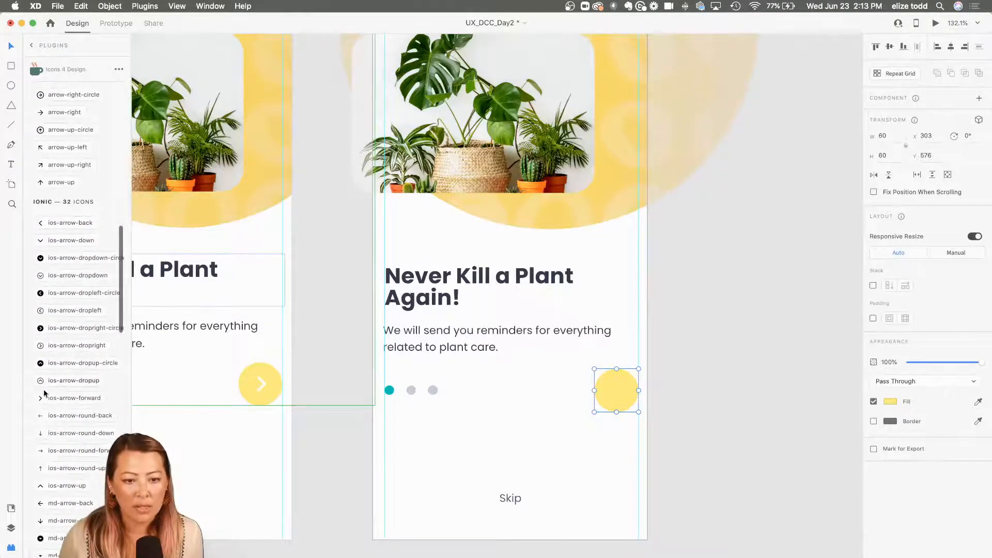
left_click(41, 398)
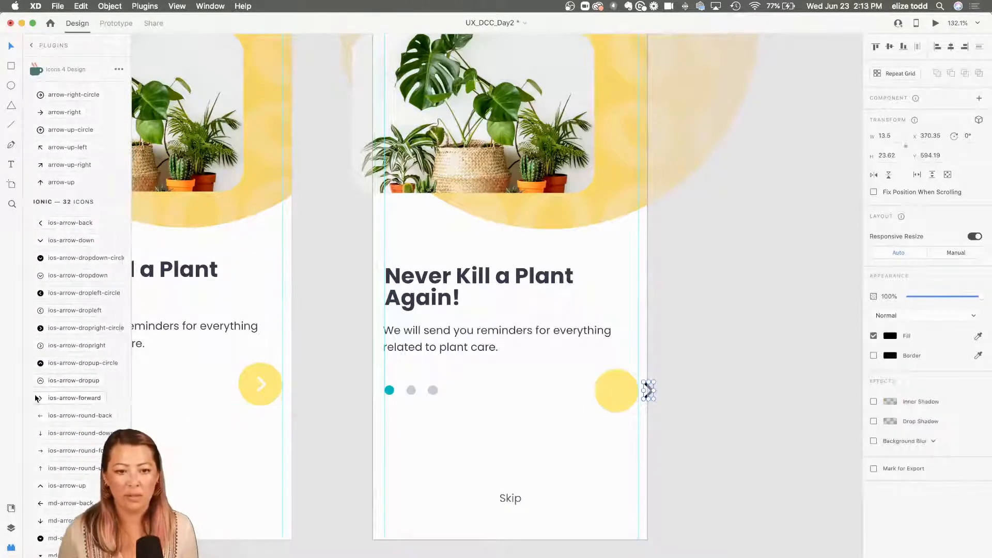
Move the arrow icon to the center of the yellow button circle, at X 326.25, Y 594.19
scroll(625, 401, "up", 5)
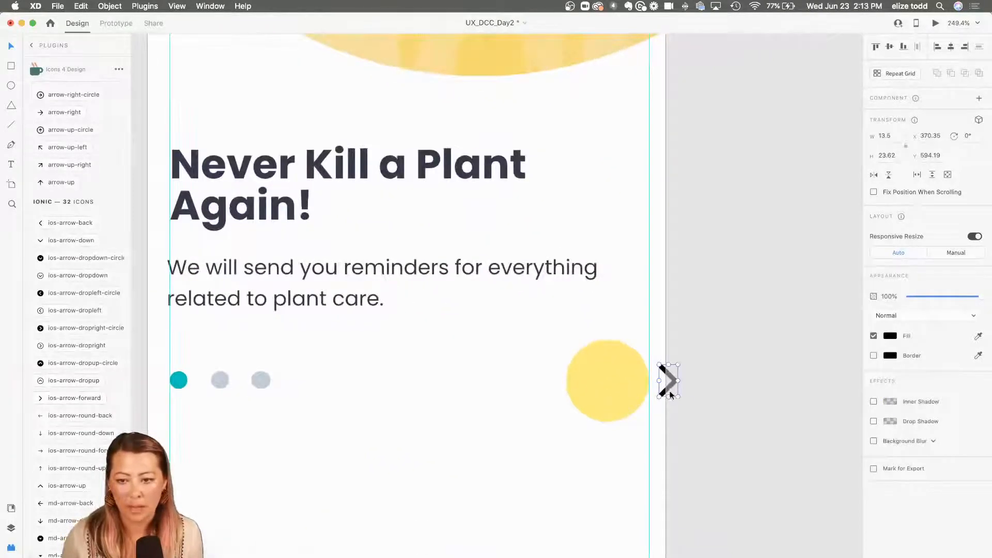
scroll(668, 390, "up", 2)
left_click_drag(668, 391, 578, 392)
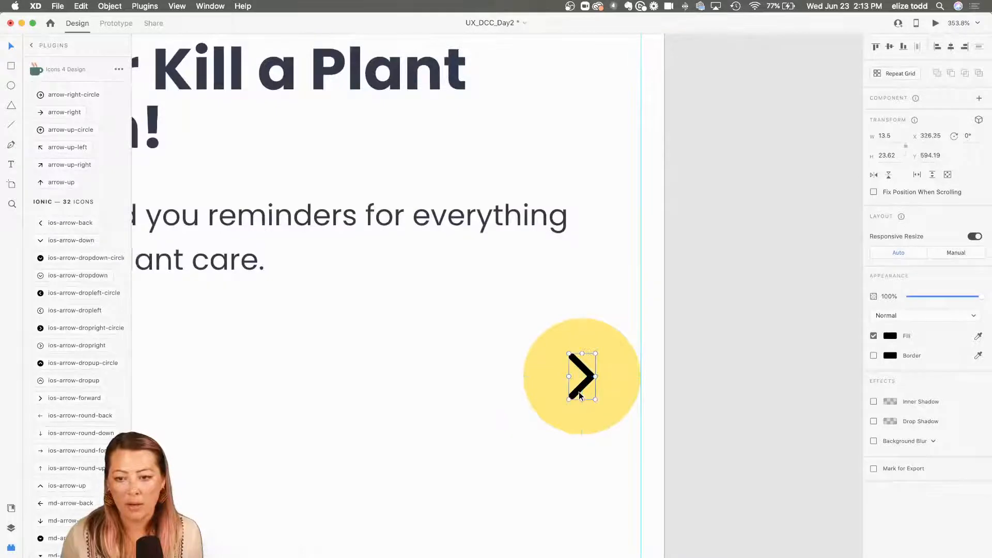
Set the arrow icon's fill to white and check the button against the one on the Onboarding artboard
scroll(579, 391, "down", 4)
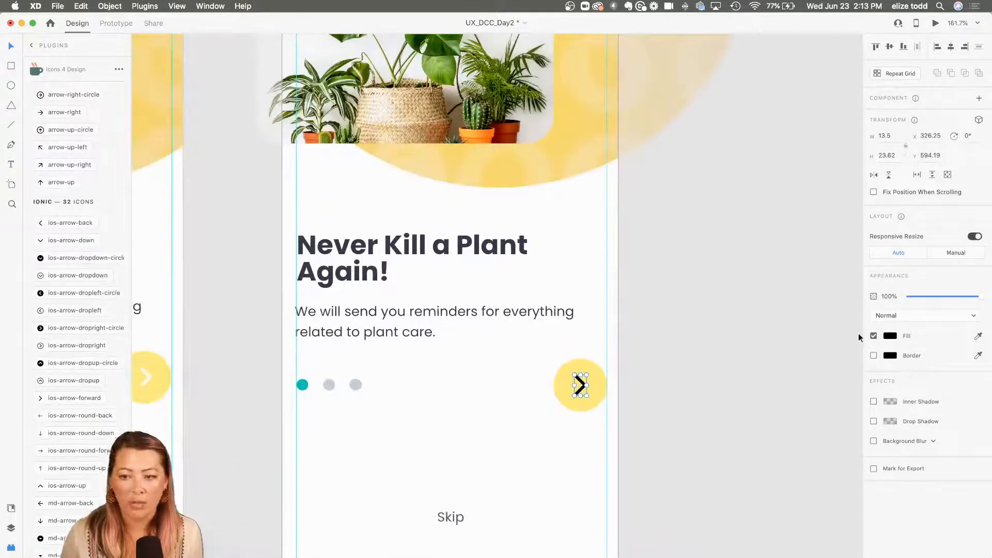
left_click(891, 336)
left_click(677, 262)
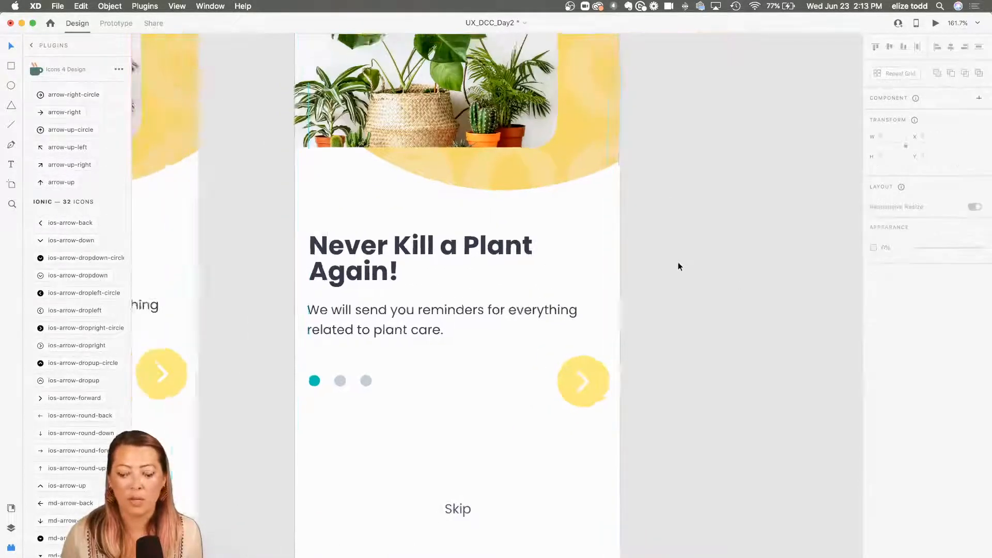
scroll(678, 262, "down", 2)
left_click(613, 346)
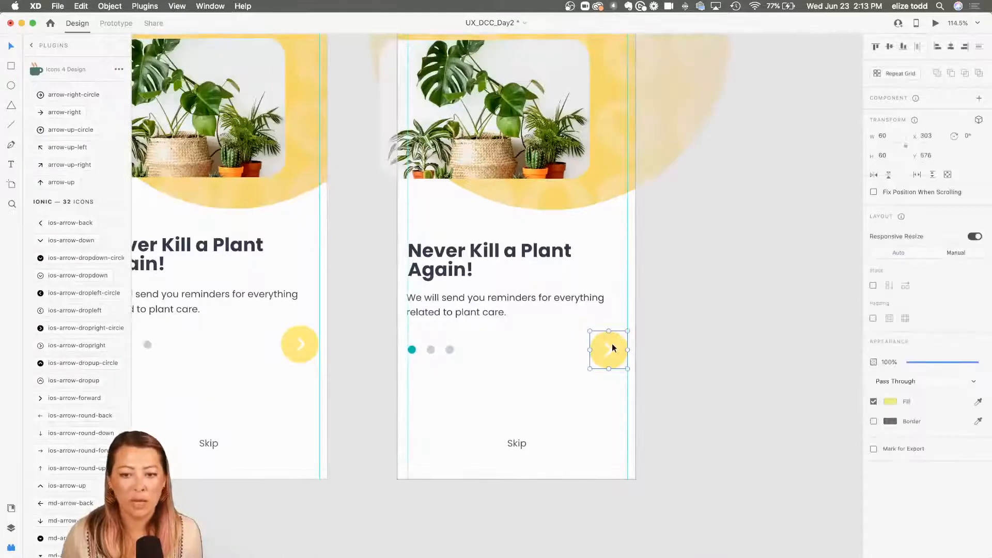
scroll(612, 347, "down", 2)
left_click(656, 348)
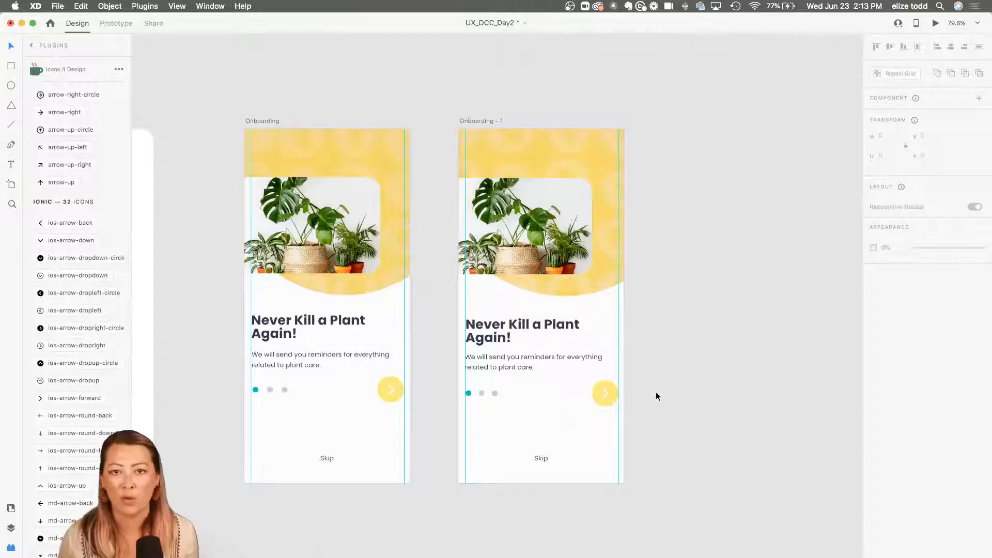
Duplicate the Onboarding – 1 artboard twice, lining the copies up in a row beside it
scroll(655, 391, "right", 5)
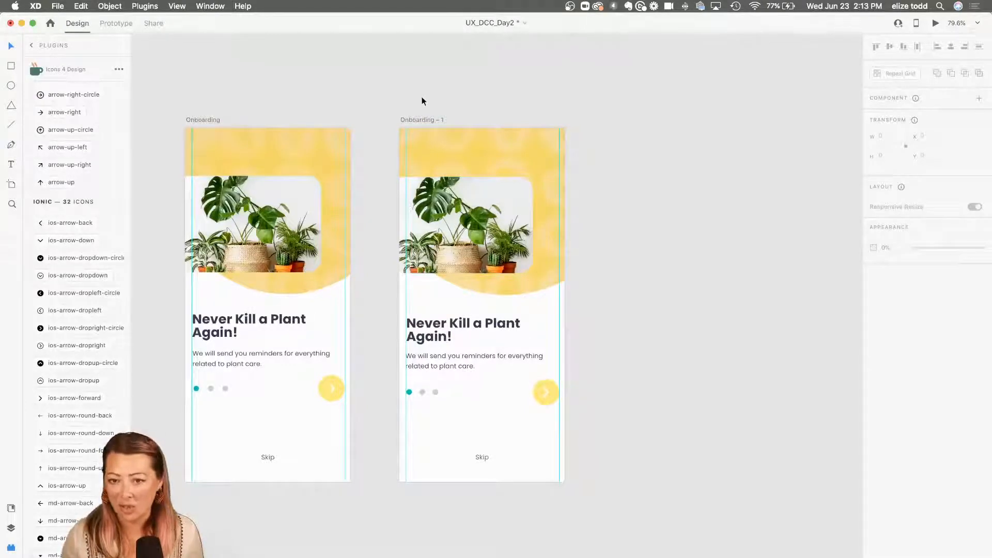
left_click_drag(416, 120, 597, 127, "alt")
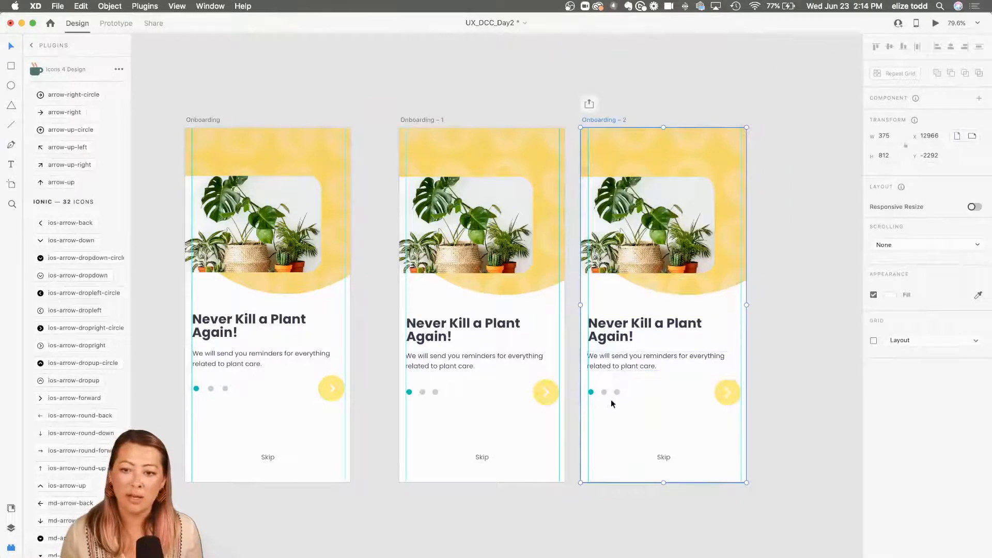
scroll(646, 405, "right", 3)
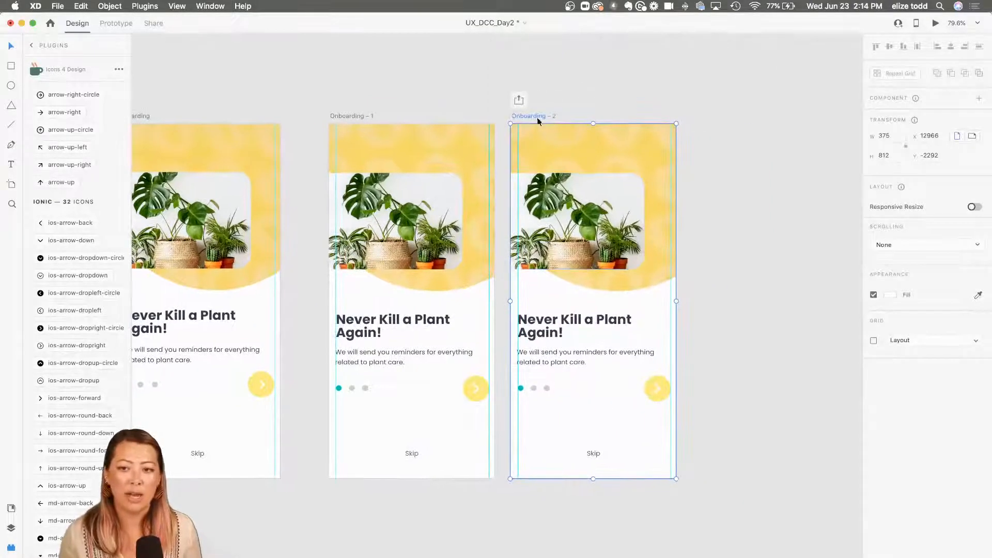
left_click_drag(538, 116, 717, 123)
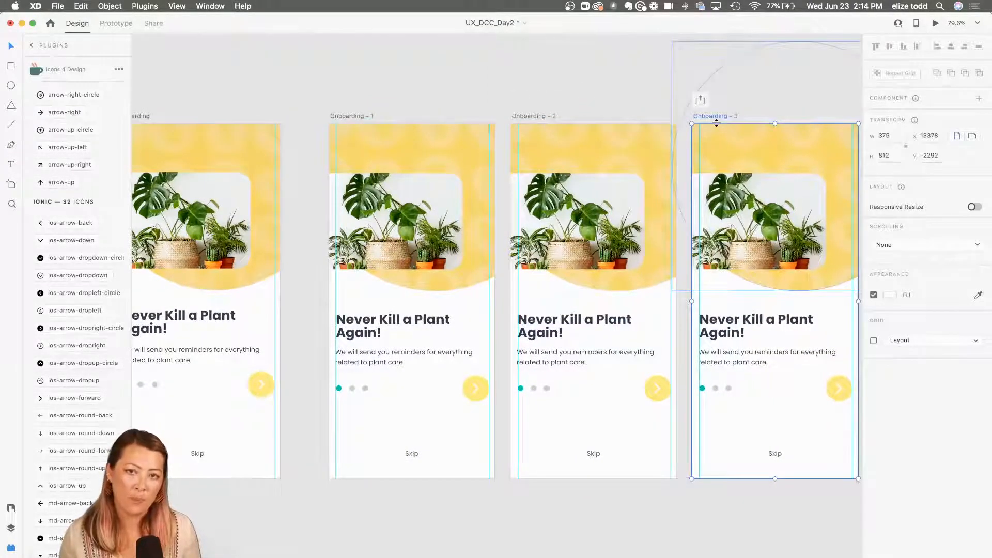
Undo both copies of the Onboarding – 1 artboard and clear the selection
key("super+z")
key("super+z")
left_click(601, 127)
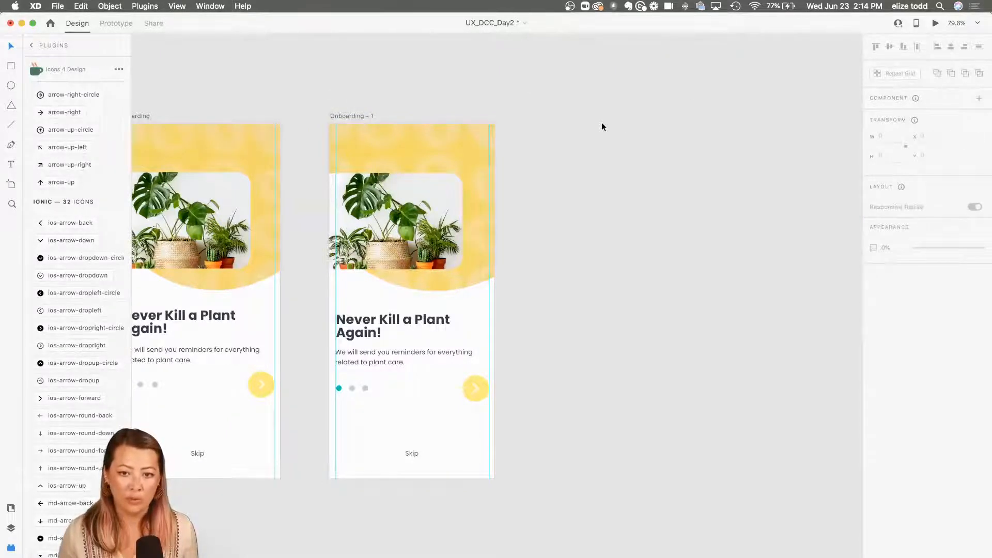
Make one component from all Onboarding – 1 content except the Skip text
scroll(601, 124, "down", 1)
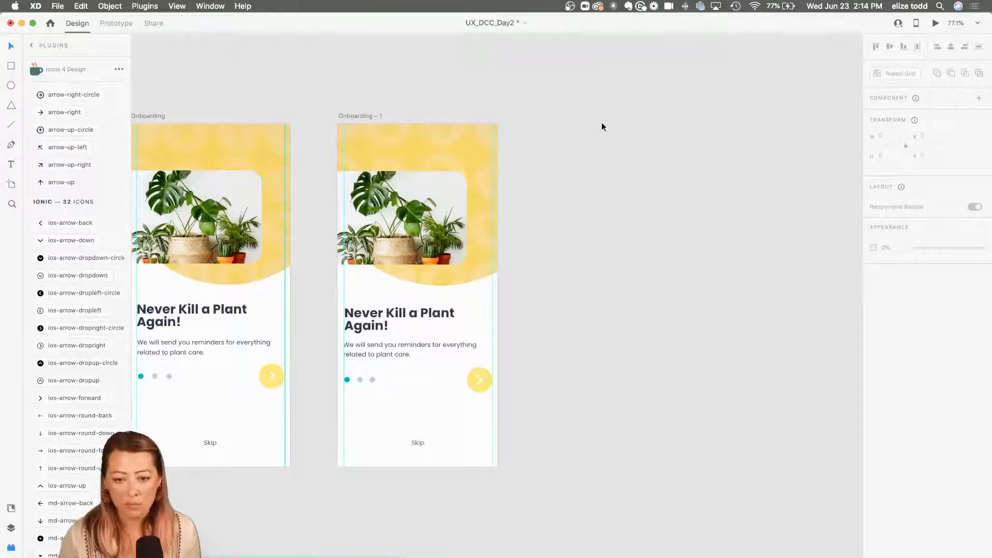
left_click_drag(553, 395, 328, 120)
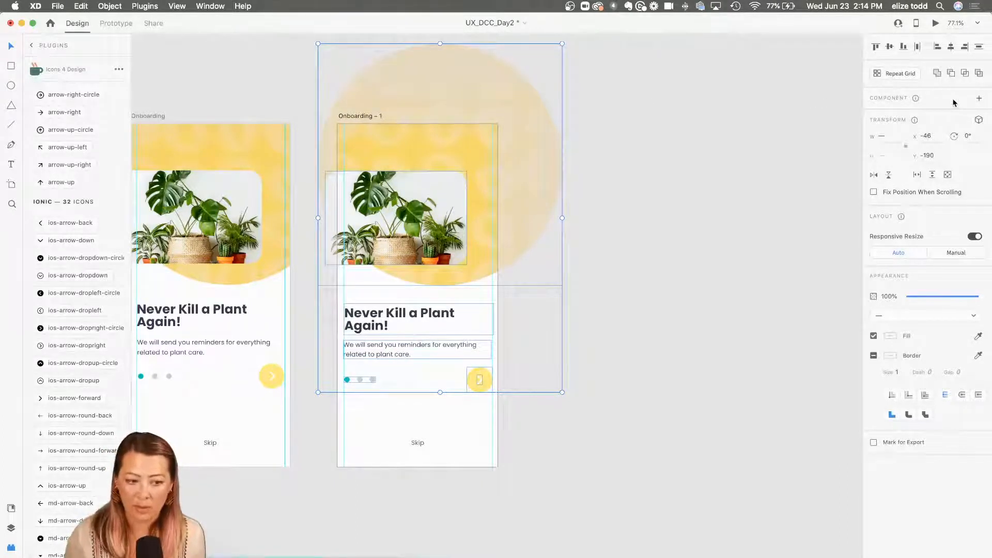
left_click(979, 99)
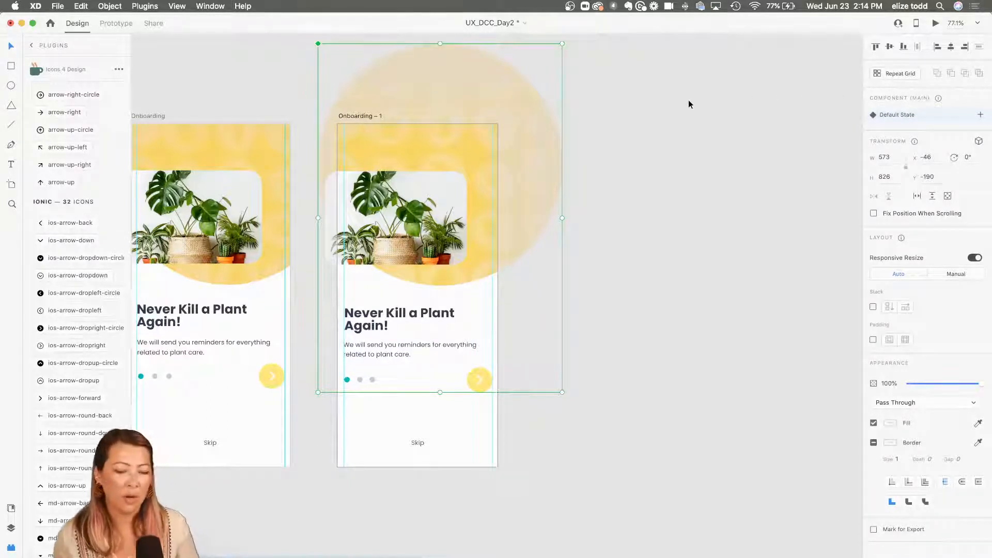
Place a copy of the component beside Onboarding – 1, then recolor the main component's arrow button circle with the teal document color
scroll(472, 157, "down", 3)
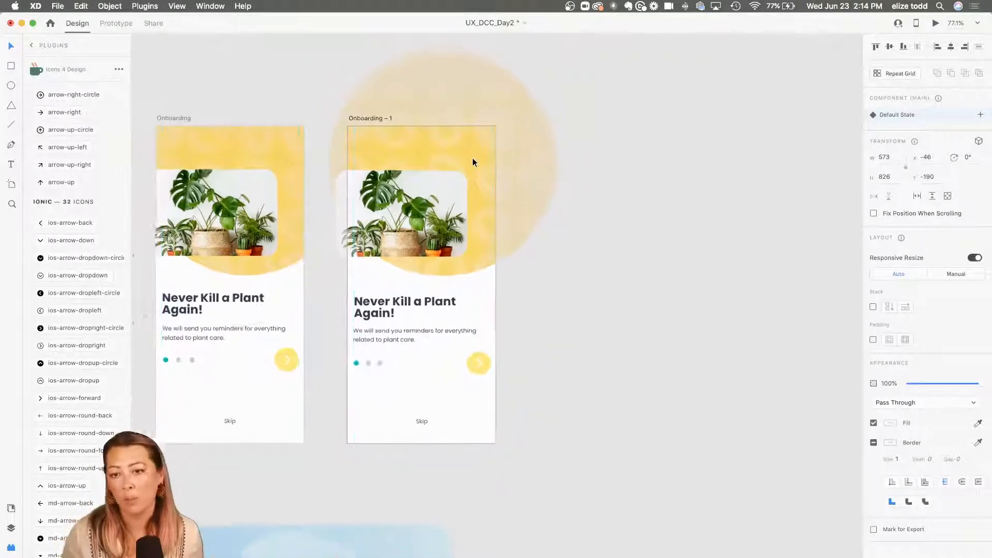
left_click_drag(437, 177, 676, 184)
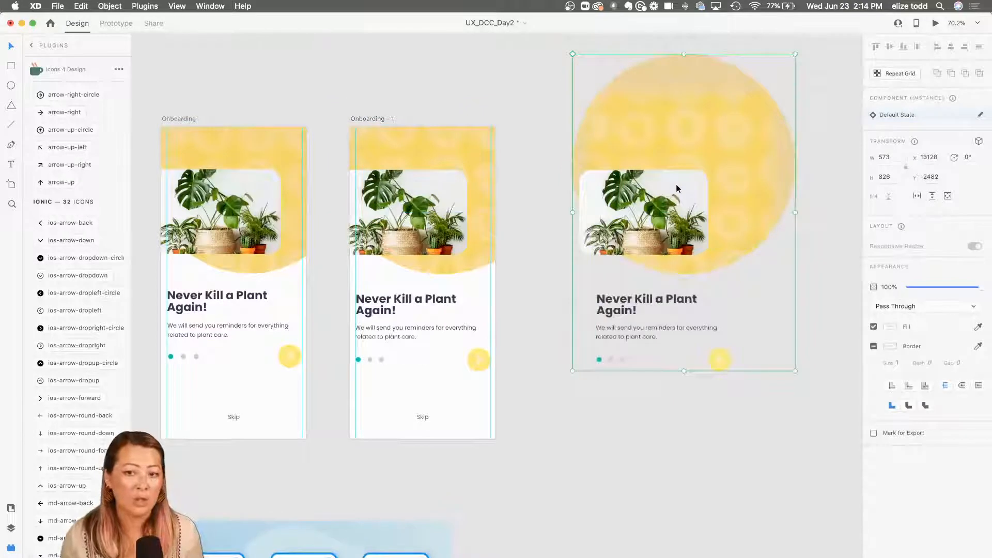
left_click(481, 352)
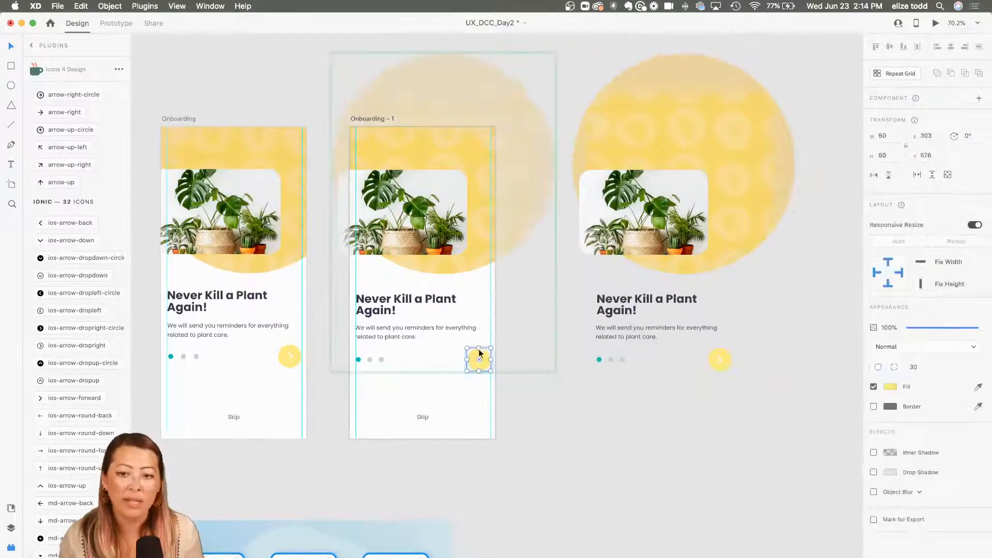
left_click(12, 508)
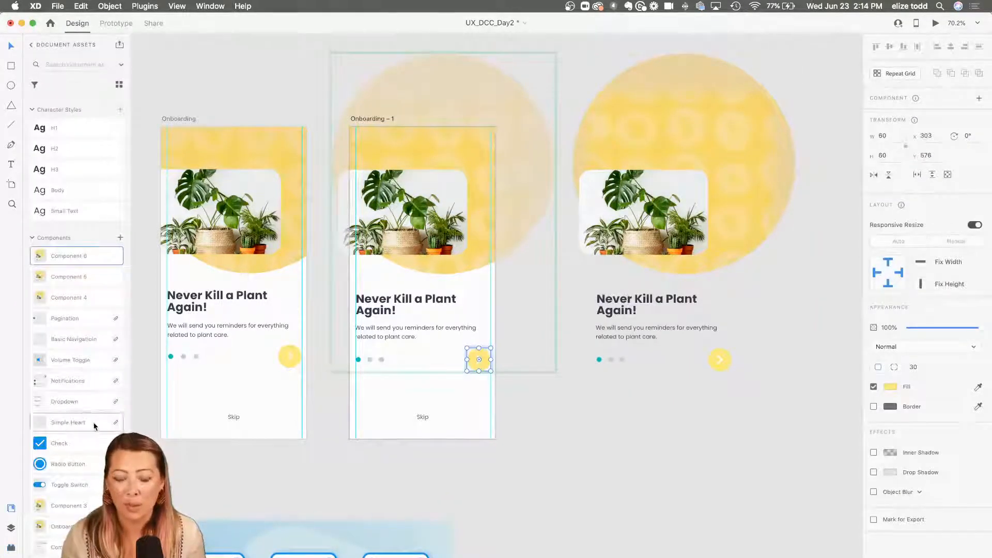
scroll(88, 408, "up", 3)
left_click(64, 164)
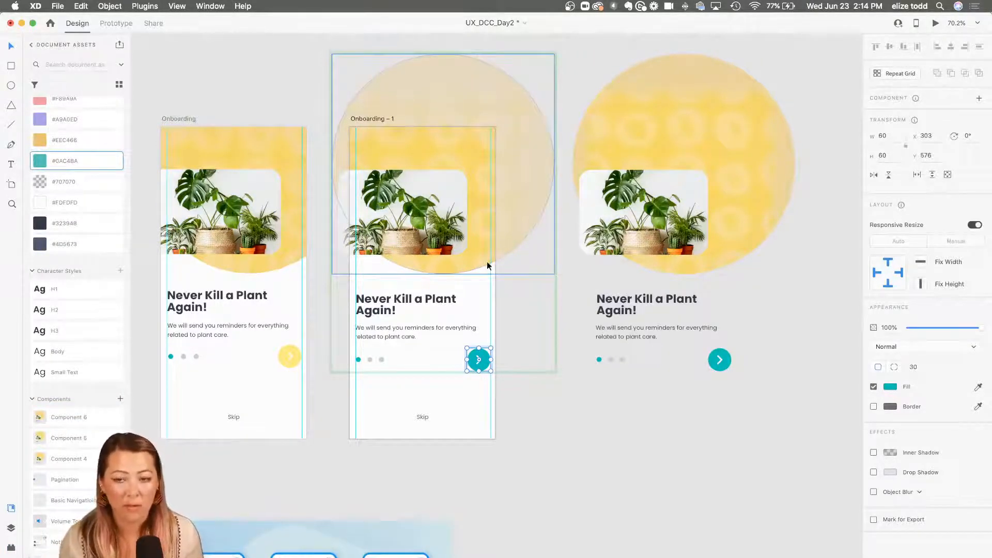
Undo the teal recolor and the component copy, then check the main component on Onboarding – 1
key("super+z")
key("super+z")
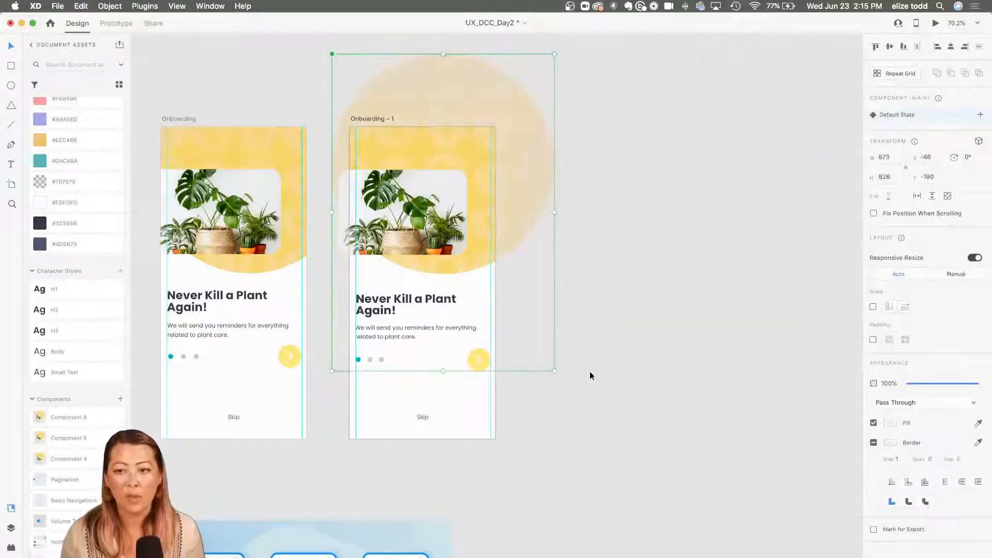
left_click(589, 259)
left_click(449, 231)
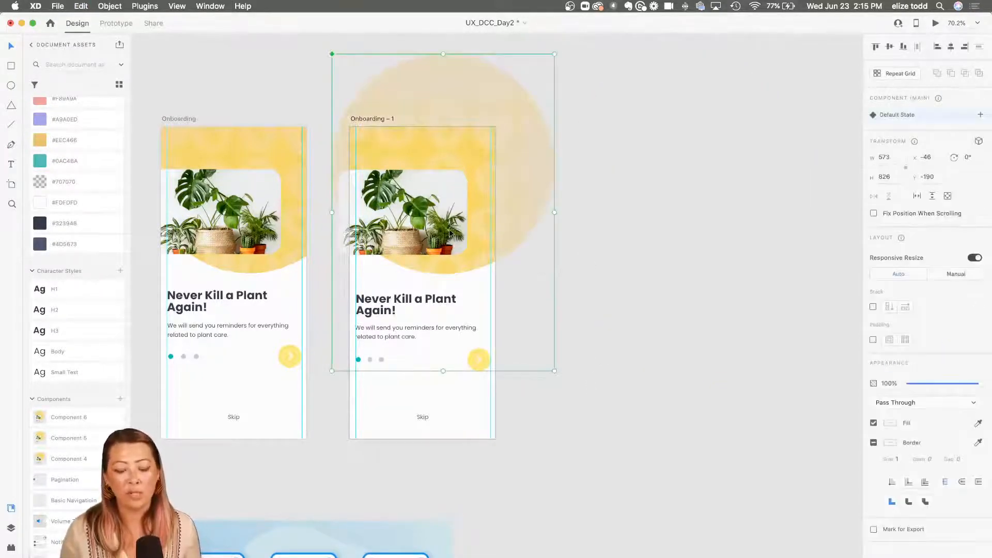
left_click(624, 240)
Open a preview of the Basic States artboard
scroll(489, 234, "up", 5)
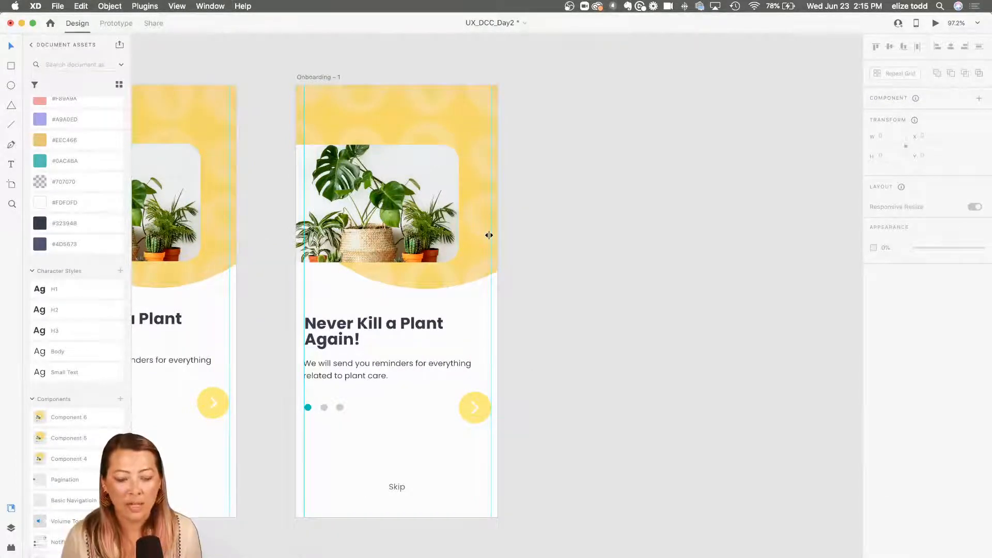
scroll(489, 234, "down", 5)
scroll(316, 161, "down", 10)
scroll(317, 161, "right", 5)
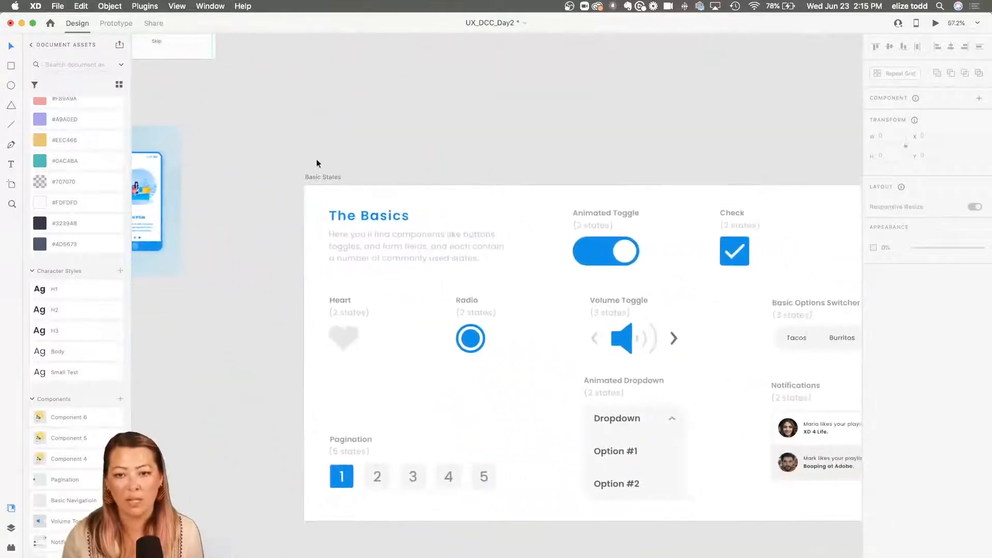
left_click(314, 178)
left_click(935, 23)
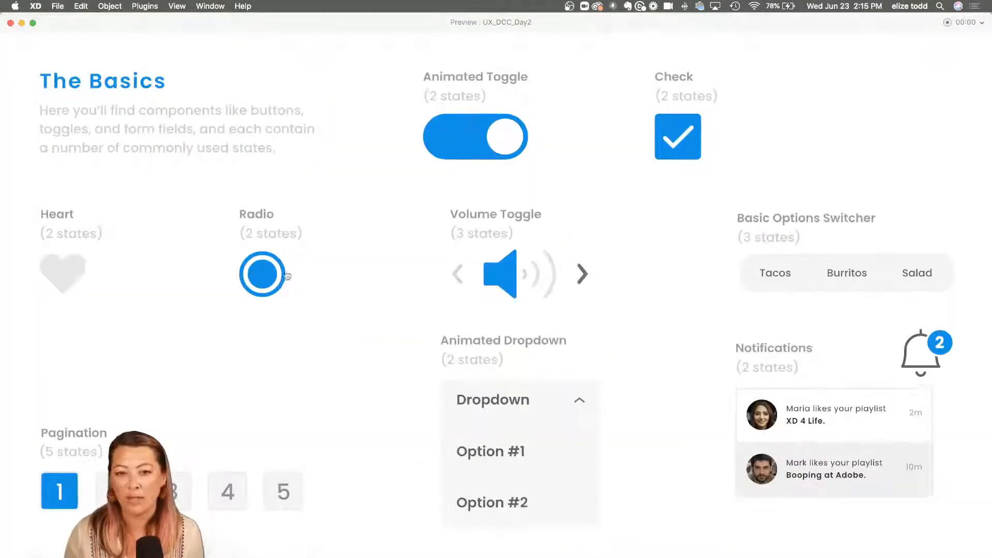
Test the state changes of the Radio, Animated Toggle and Check components in the preview
left_click(268, 279)
left_click(269, 279)
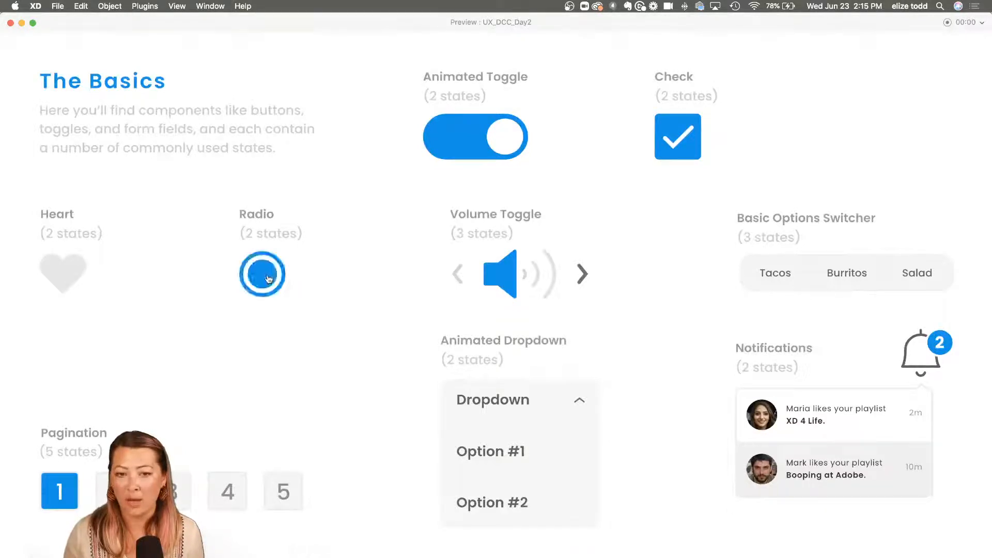
left_click(268, 279)
left_click(269, 279)
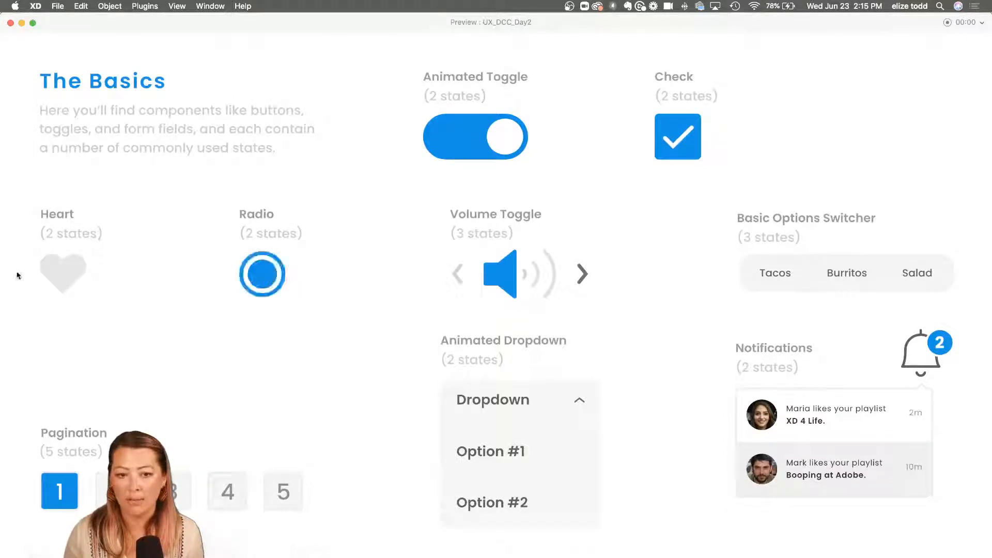
left_click(465, 154)
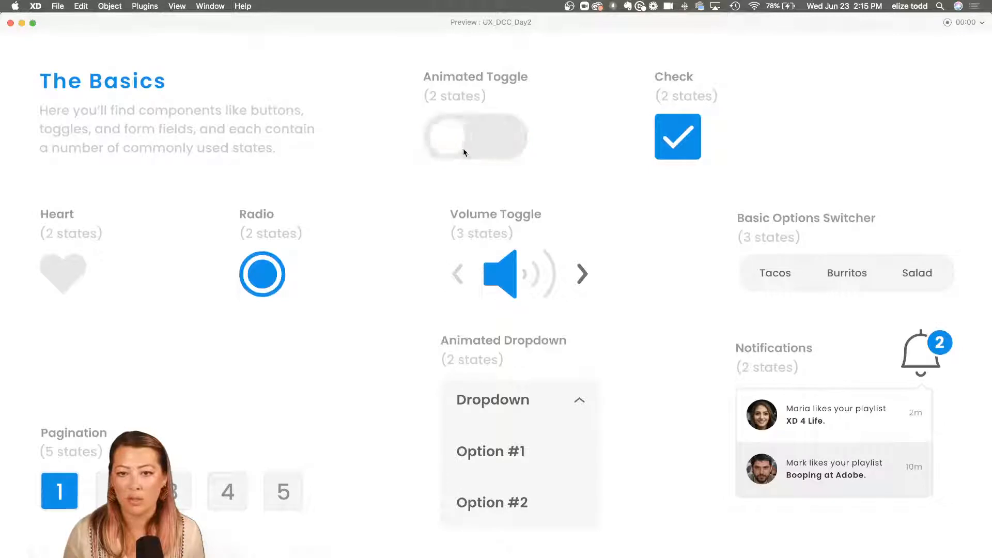
left_click(519, 150)
left_click(685, 154)
left_click(685, 154)
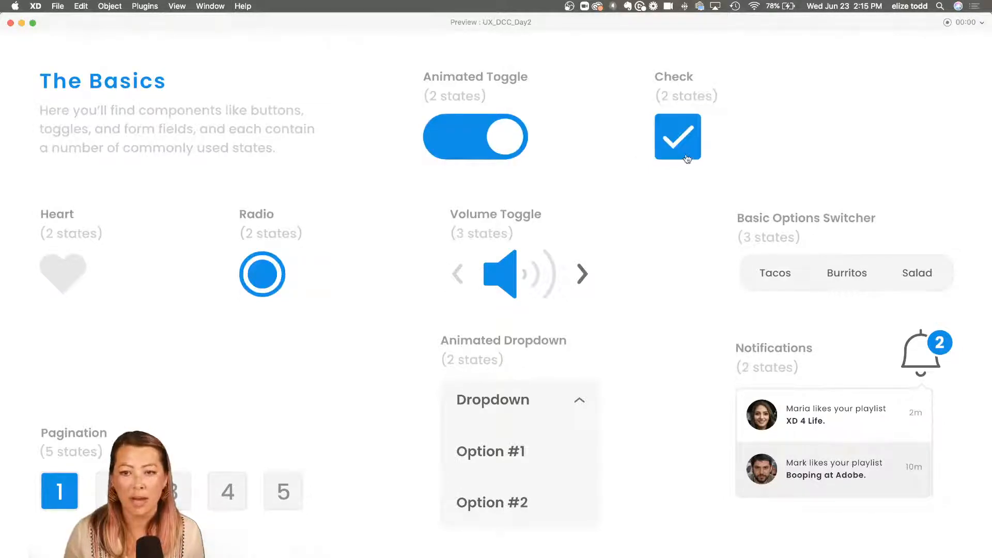
Try the Tacos option of the Basic Options Switcher and the Notifications bell in the preview
left_click(764, 272)
left_click(764, 273)
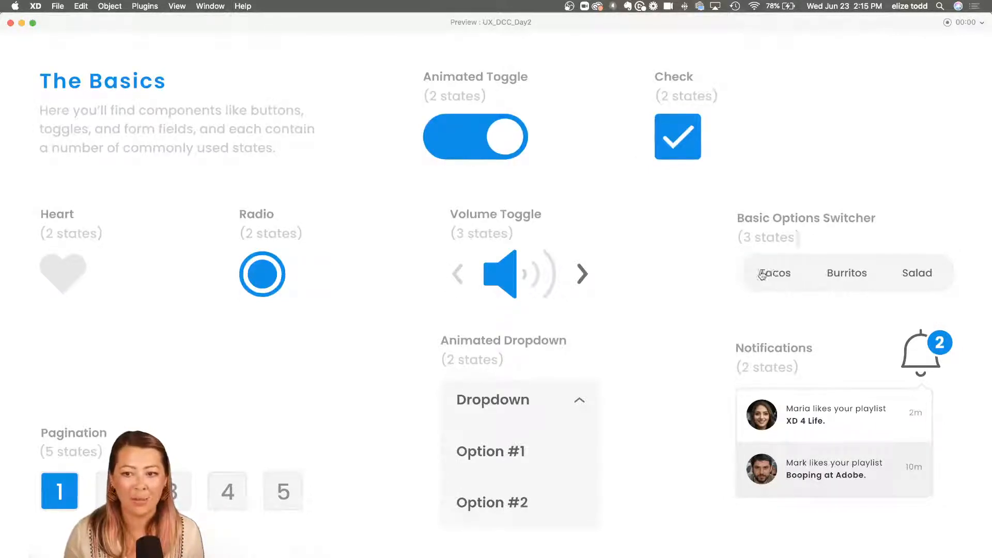
left_click(936, 364)
left_click(936, 364)
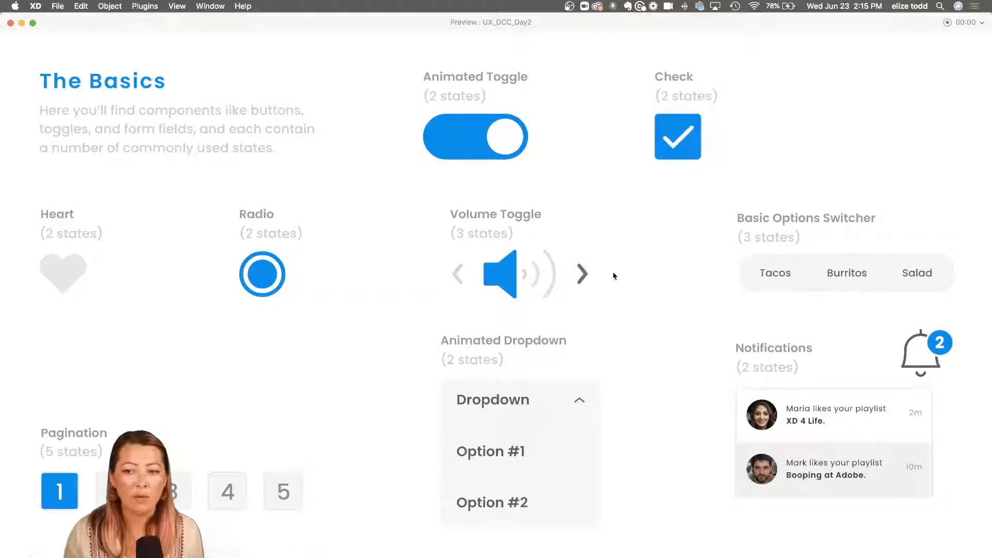
Close the preview and add a new state named Onboard 2 to the main component on Onboarding – 1
left_click(11, 24)
left_click(362, 150)
scroll(363, 150, "left", 10)
scroll(362, 150, "up", 5)
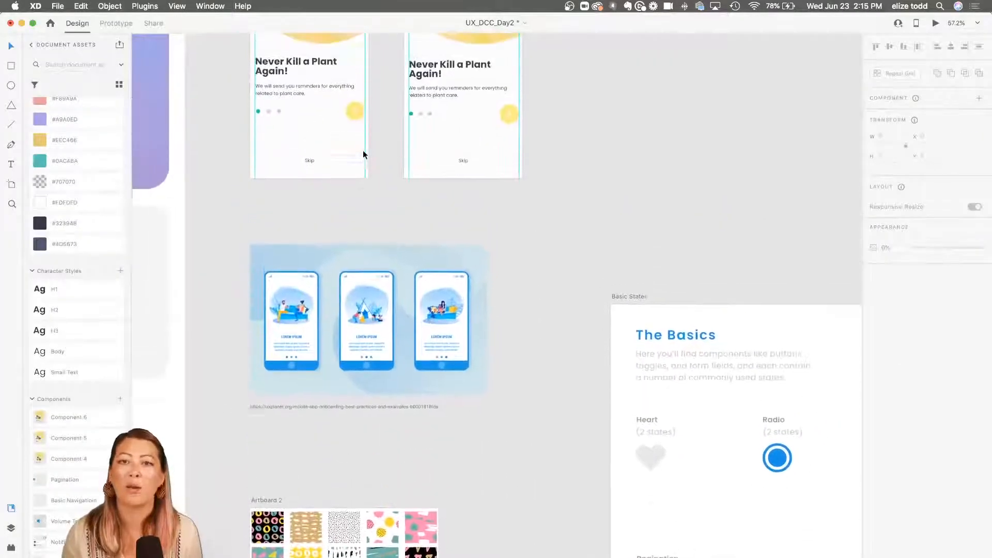
scroll(363, 150, "up", 8)
left_click(478, 182)
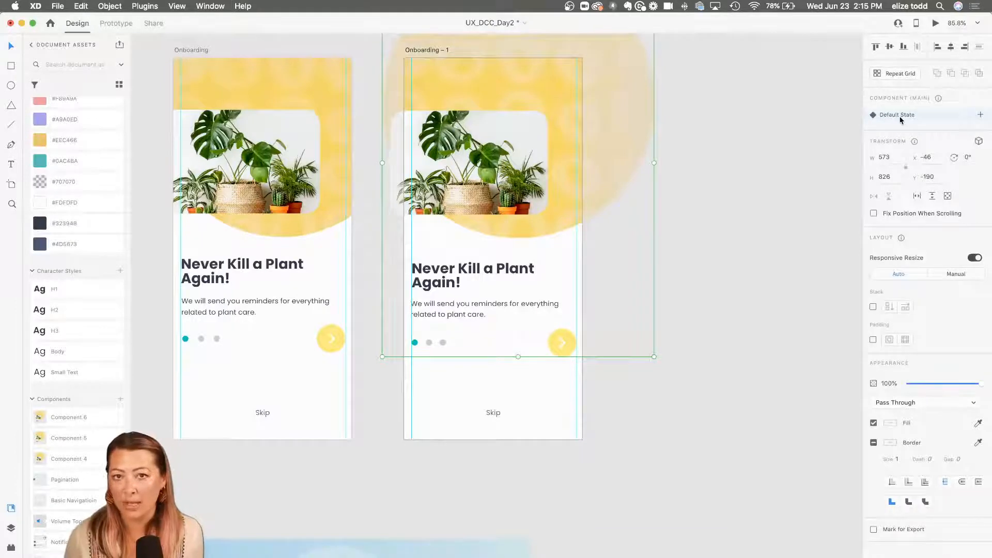
left_click(981, 114)
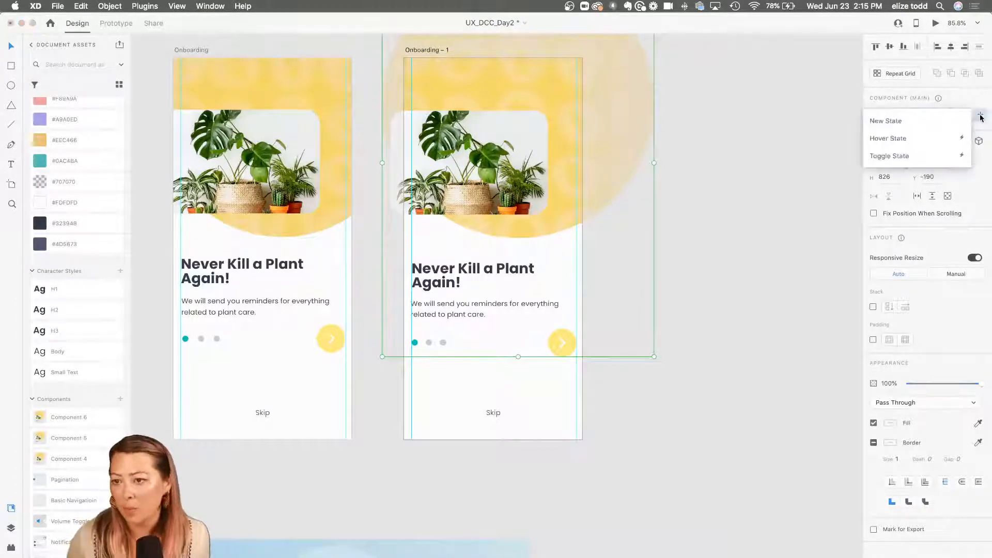
left_click(897, 122)
type("On")
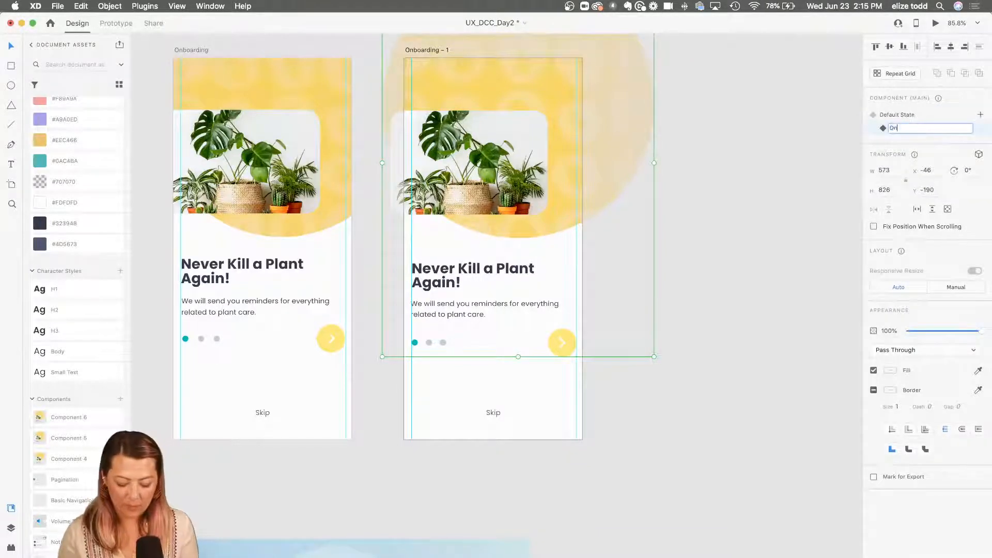
type("board 2")
key("Return")
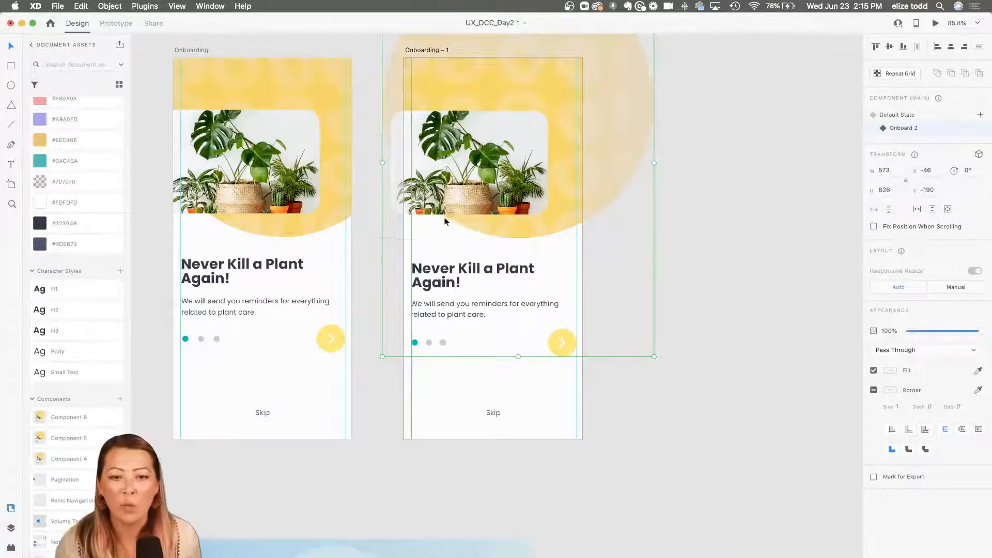
Recolor the arrow button's circle on Onboarding – 1 with the teal document color
double_click(554, 344)
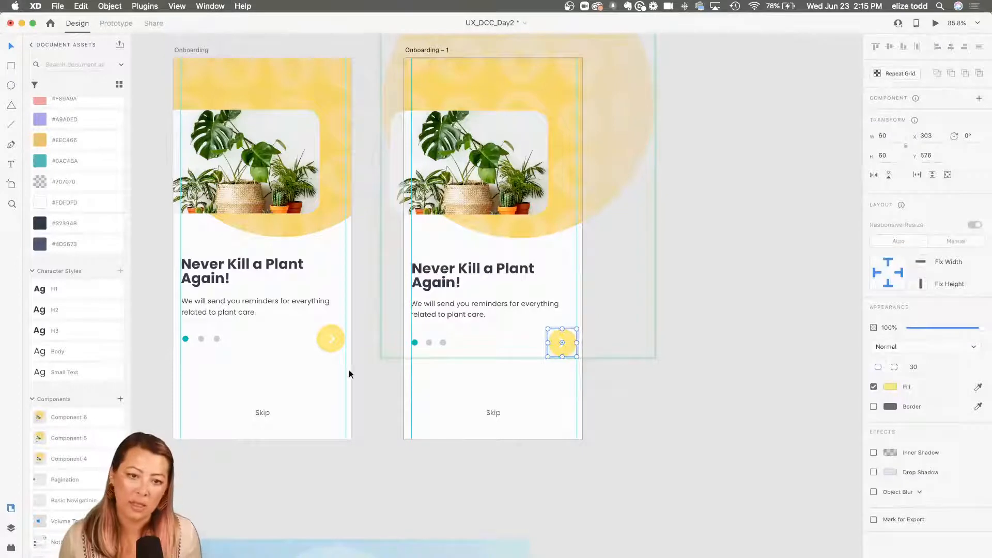
scroll(102, 317, "up", 3)
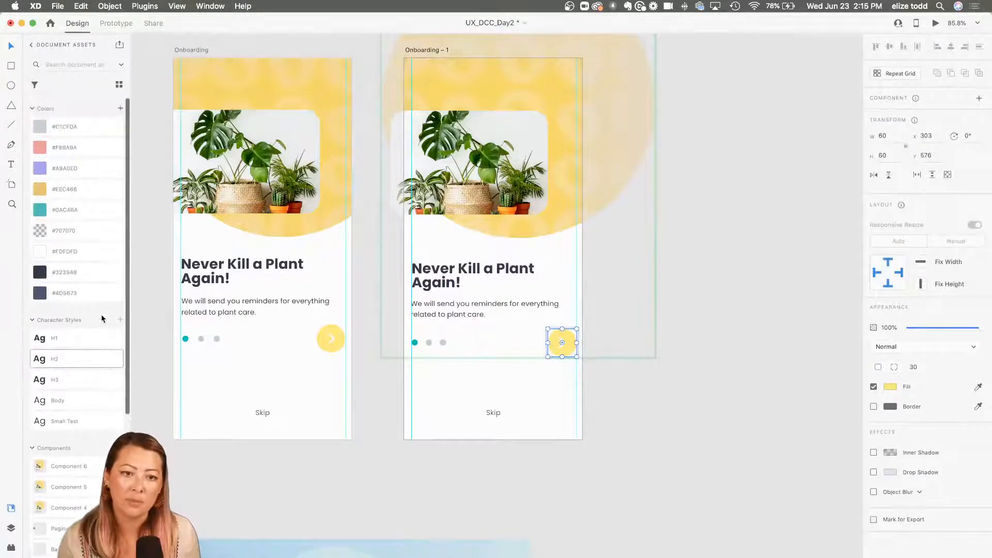
left_click(72, 212)
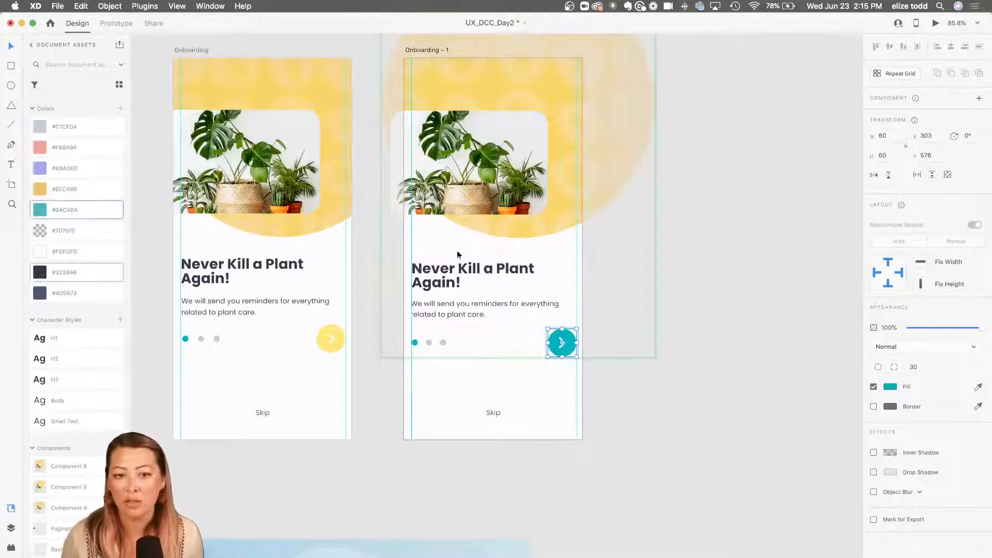
Fill the large background circle on Onboarding – 1 with the teal document color and raise its opacity to 82%
scroll(481, 248, "up", 2)
left_click(481, 246)
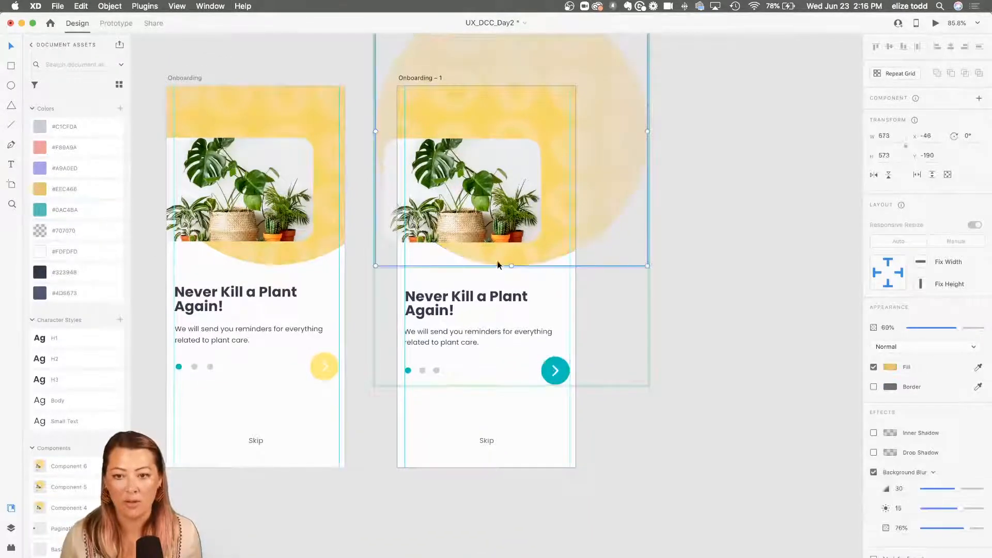
left_click(73, 207)
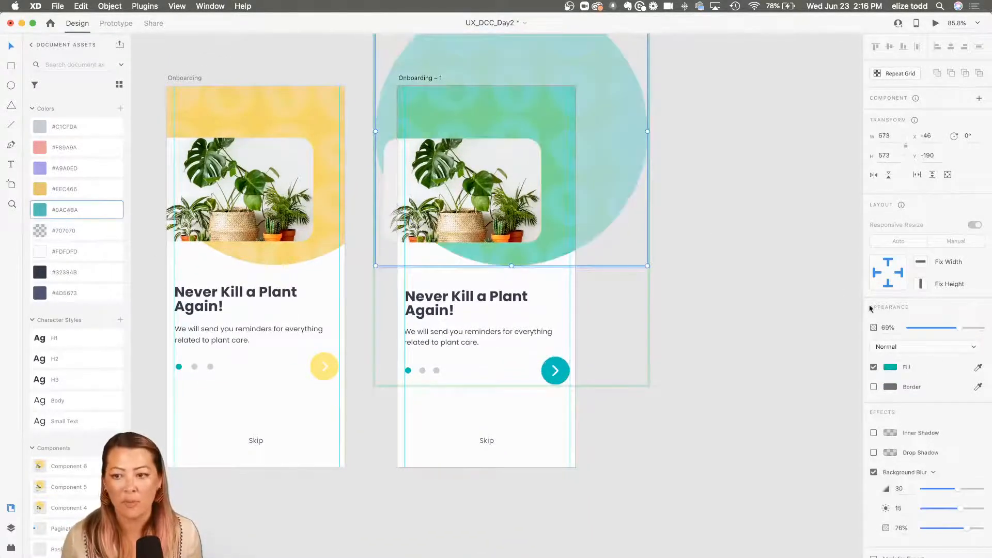
left_click(970, 328)
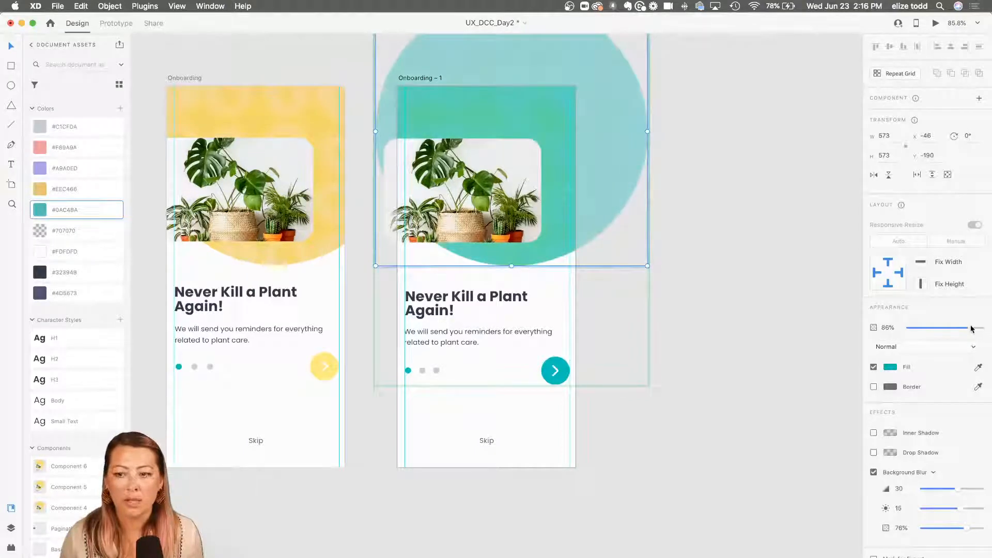
Switch the component instance on the Onboarding artboard to its Onboarding 2 state
scroll(619, 147, "down", 3)
left_click(349, 170)
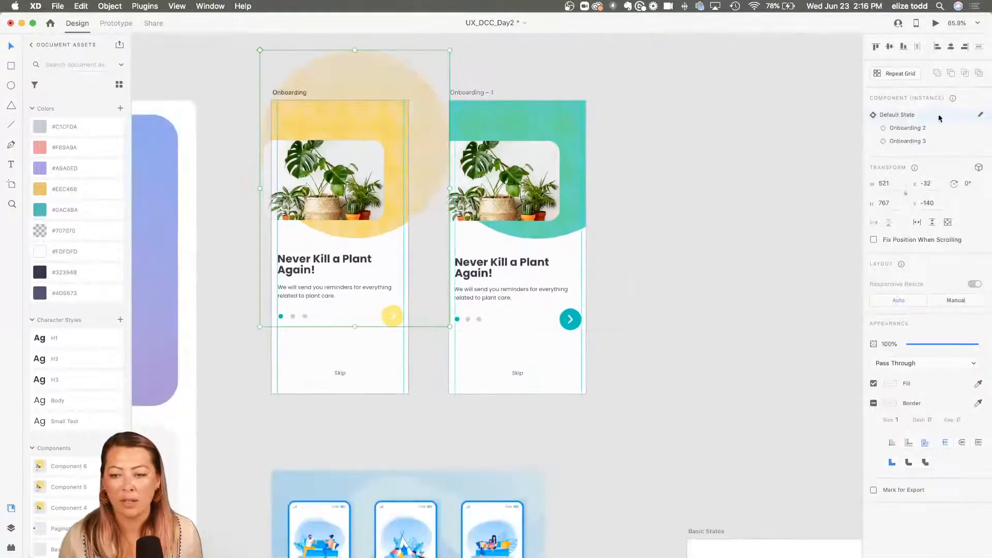
left_click(918, 129)
left_click(243, 148)
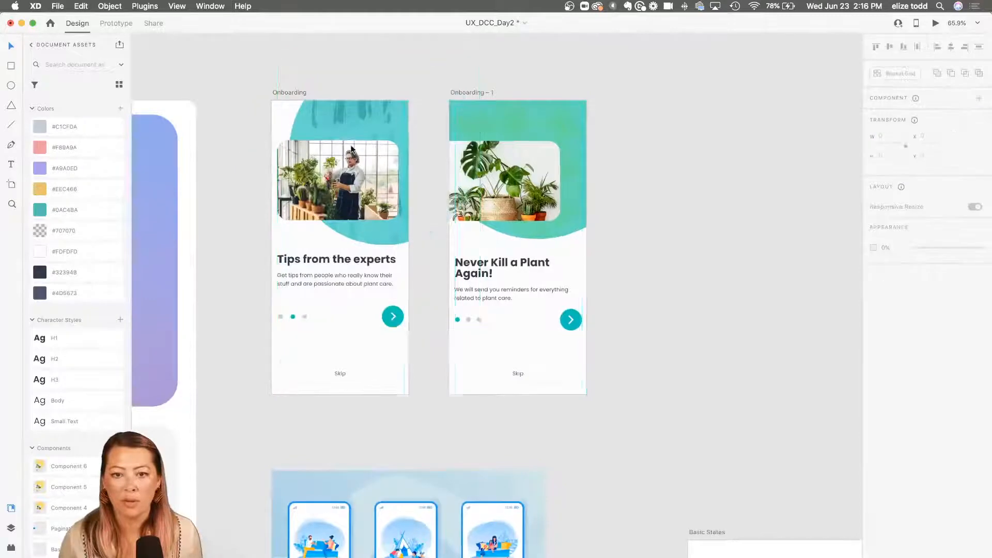
Move the Background group on Onboarding – 1 to the right, so the circle clears the artboard's upper-left area like the Onboarding reference
scroll(398, 102, "up", 3)
left_click(569, 111)
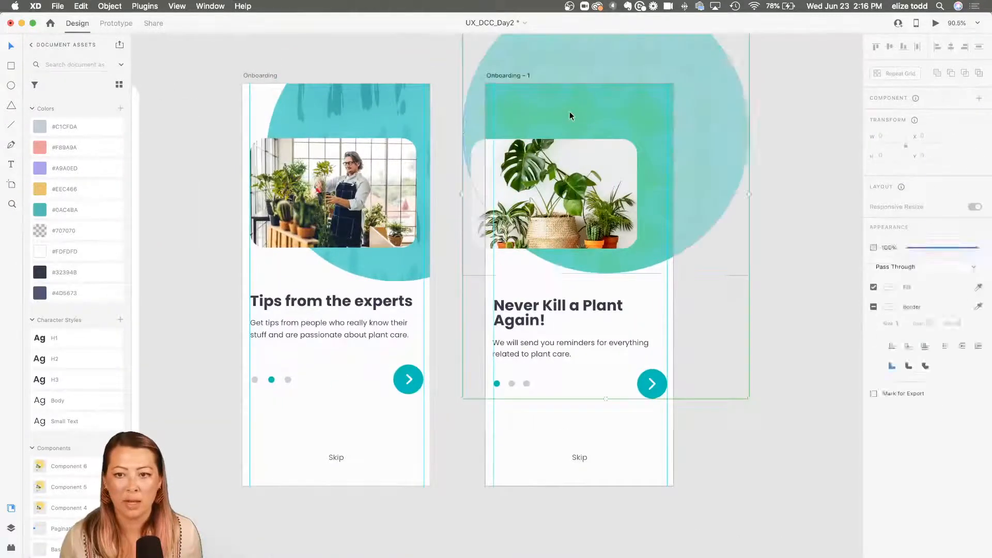
left_click(541, 112)
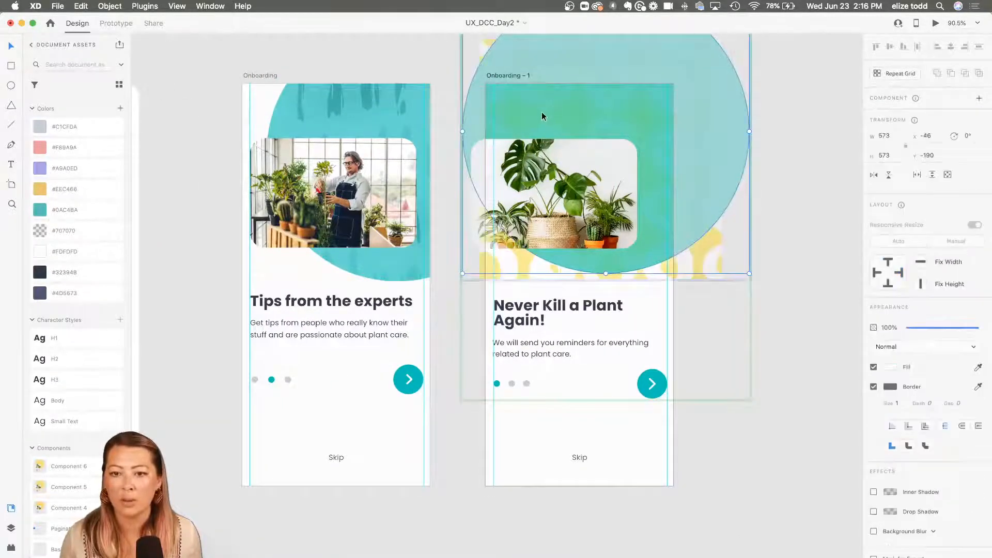
left_click(786, 157)
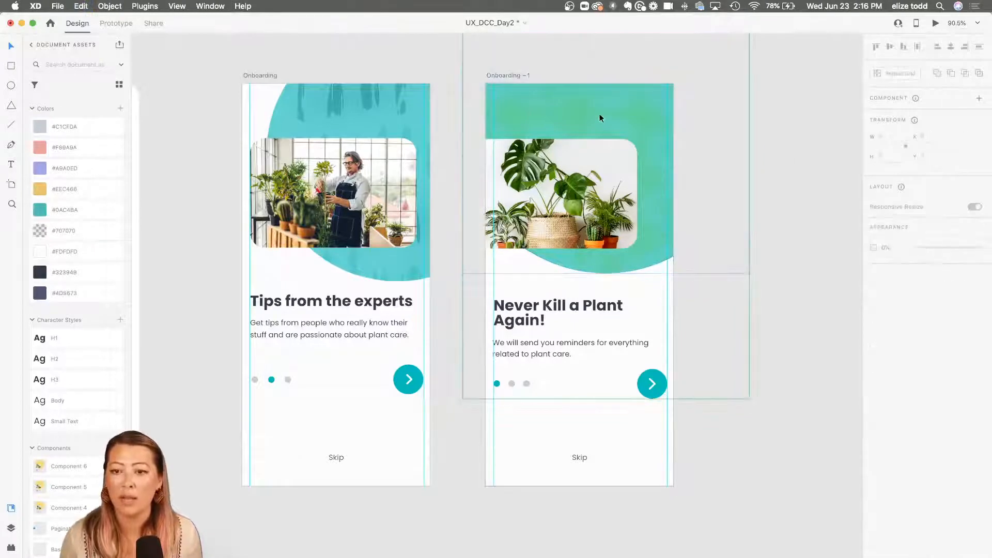
double_click(599, 114)
mouse_move(589, 113)
left_mouse_down()
mouse_move(627, 113)
mouse_move(587, 113)
left_mouse_up()
left_click(11, 528)
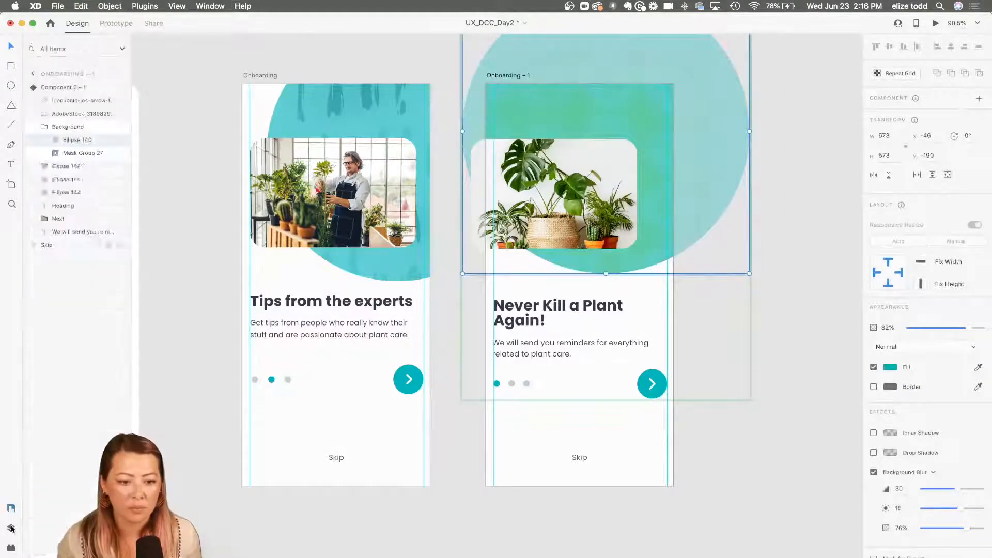
left_click(58, 127)
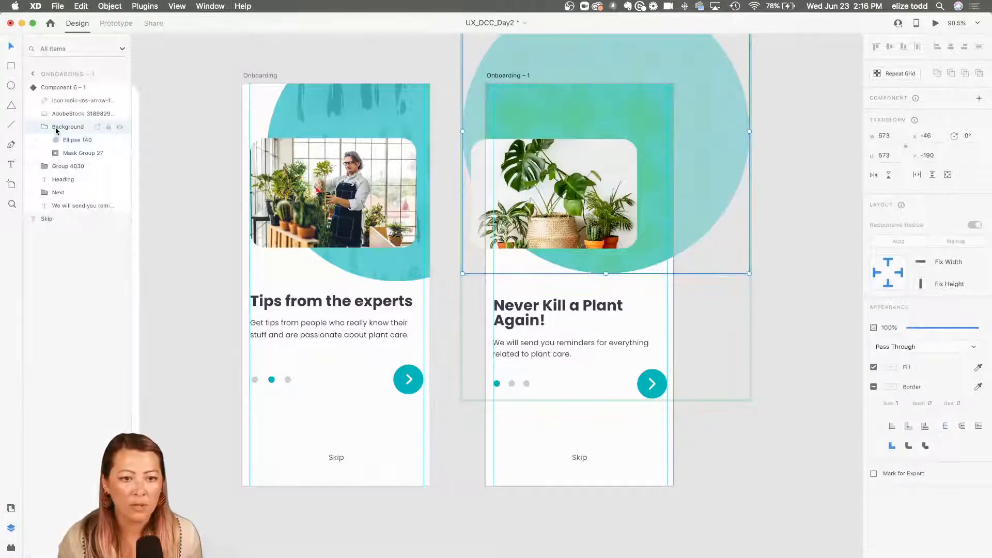
left_click_drag(600, 109, 654, 113)
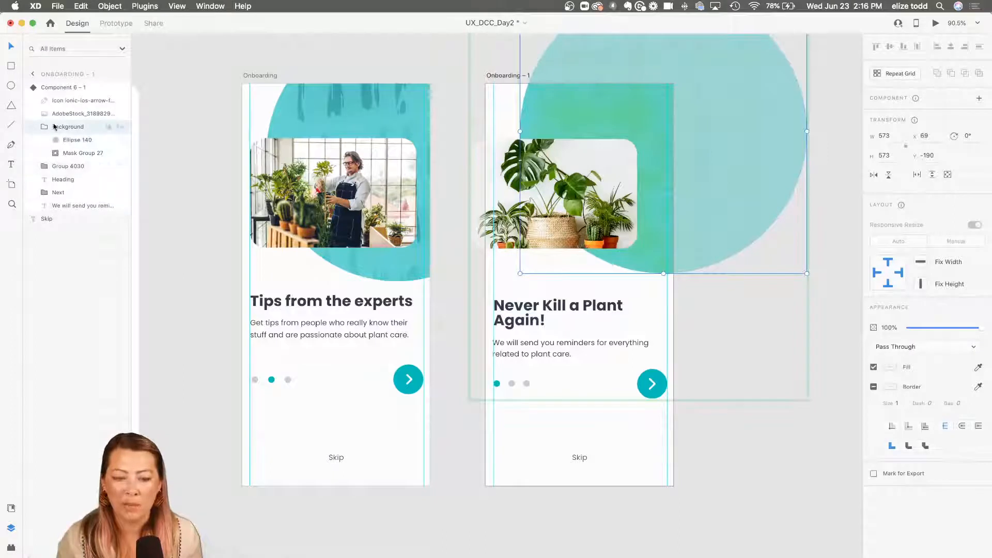
left_click_drag(623, 115, 608, 113)
left_click(587, 209)
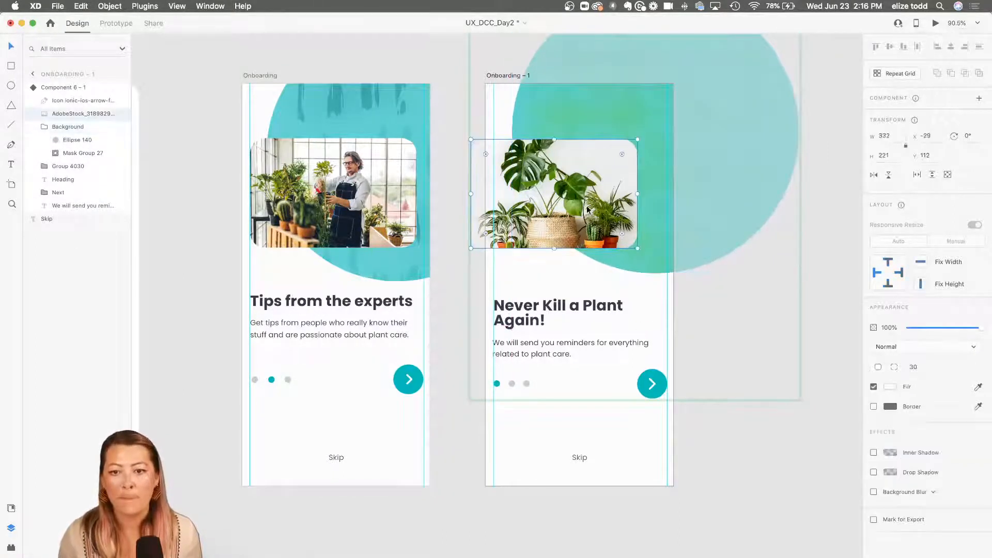
double_click(285, 301)
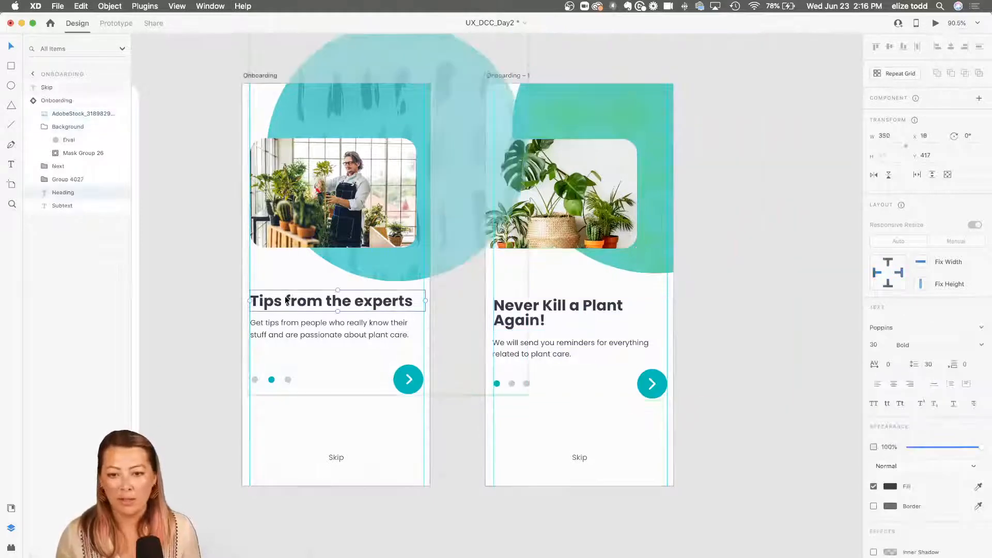
double_click(286, 301)
right_click(521, 311)
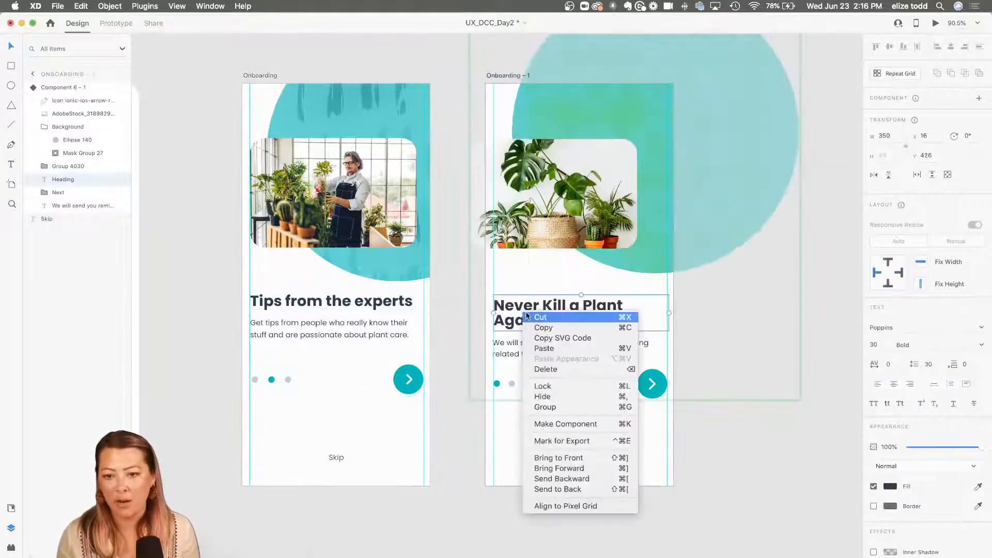
double_click(571, 301)
type("https://uxplanet.org/mobile-app-onboarding-best-practices-and-examples-b0001816fda")
key("super+z")
Replace the heading text on Onboarding – 1 with "Tips from the experts"
left_click(571, 301)
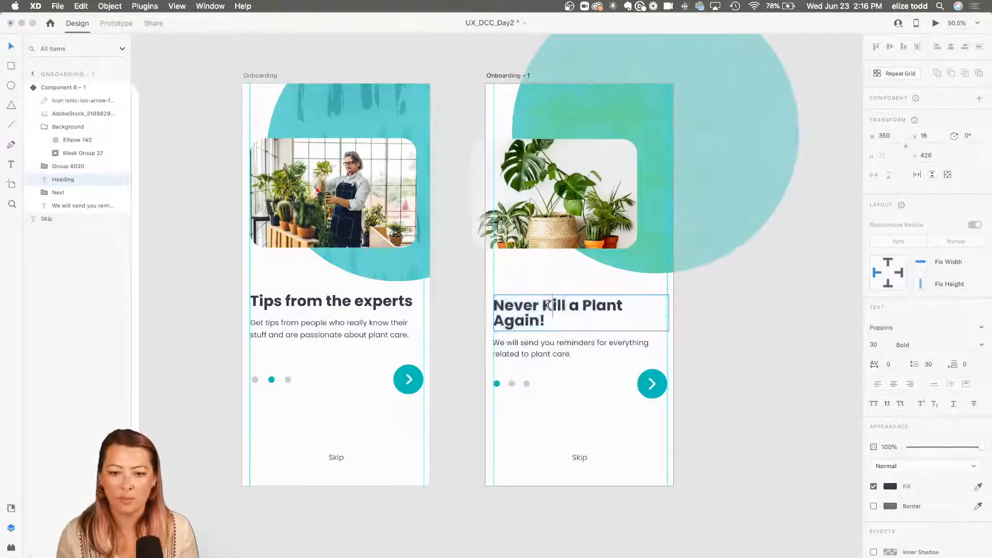
double_click(548, 305)
key("super+a")
type("Tips")
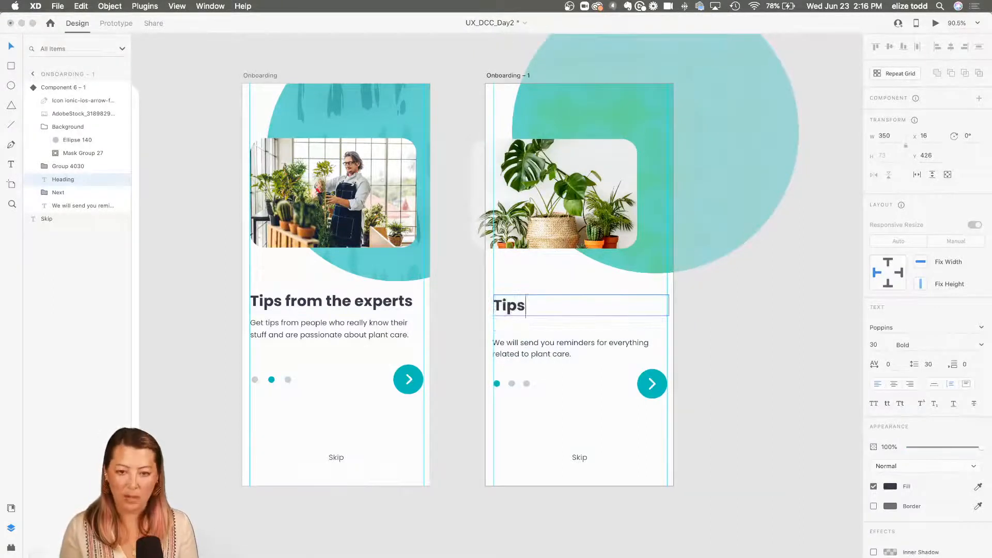
type(" from the ex")
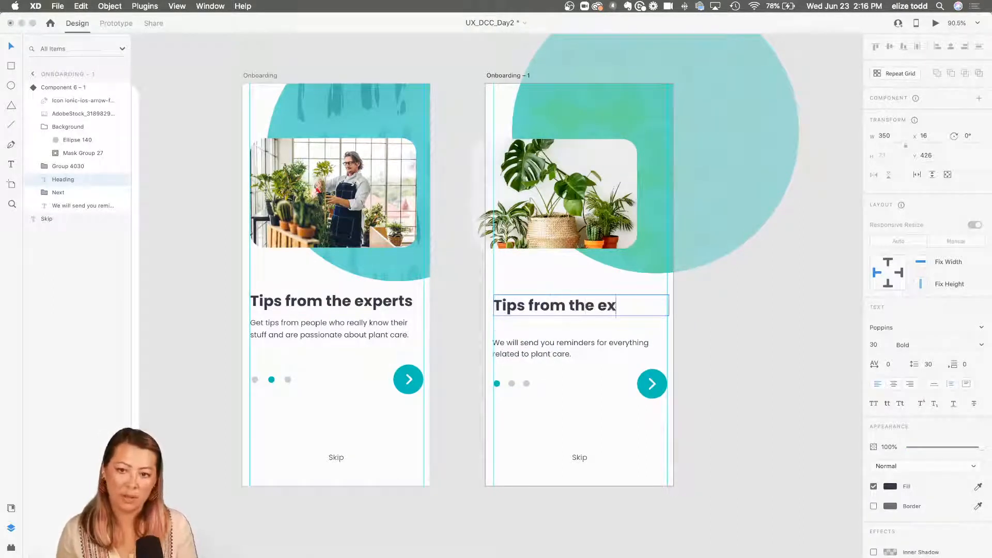
type("perts")
key("Escape")
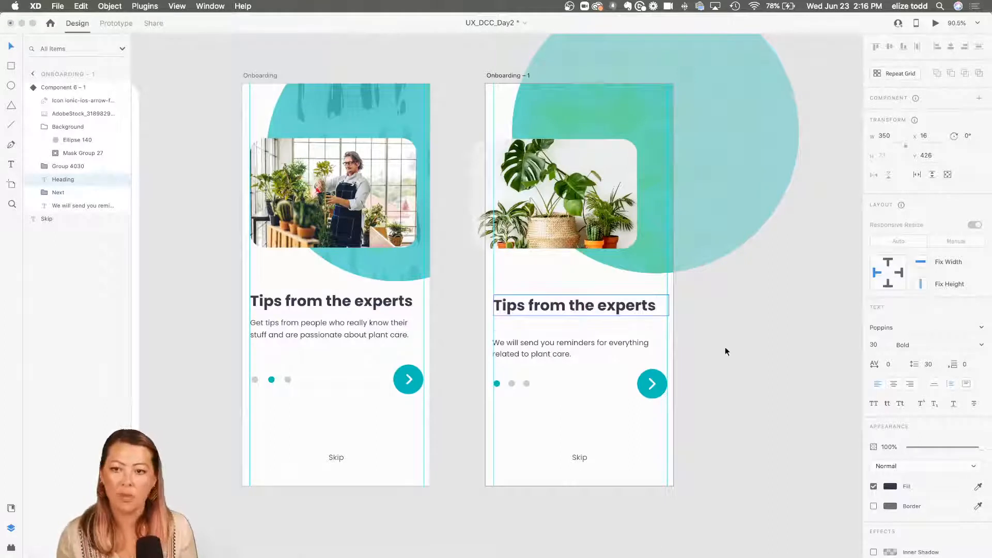
Replace the plant photo on Onboarding – 1 with a "plant woman" Free Stock Search result showing a woman in yellow among potted plants
left_click(586, 237)
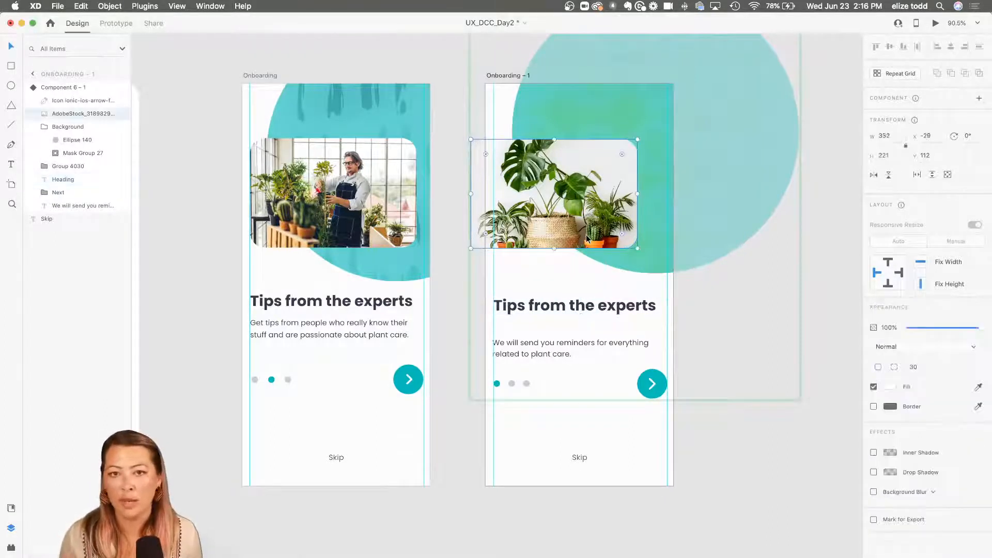
left_click(10, 548)
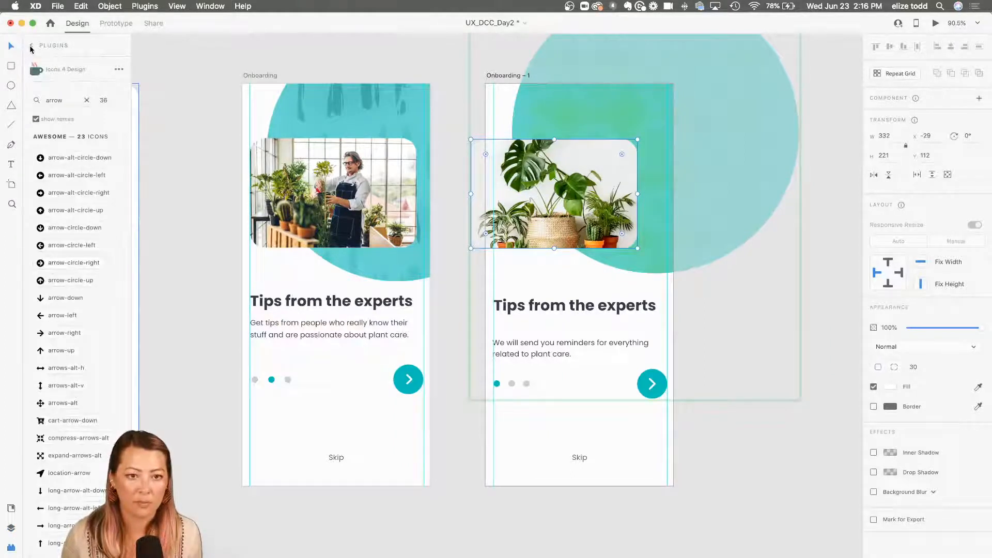
left_click(30, 47)
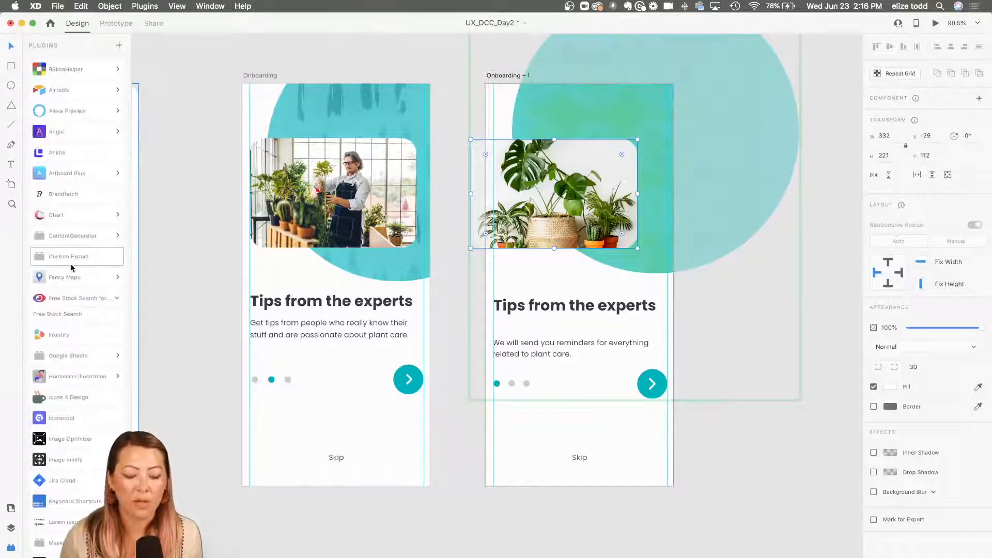
left_click(59, 314)
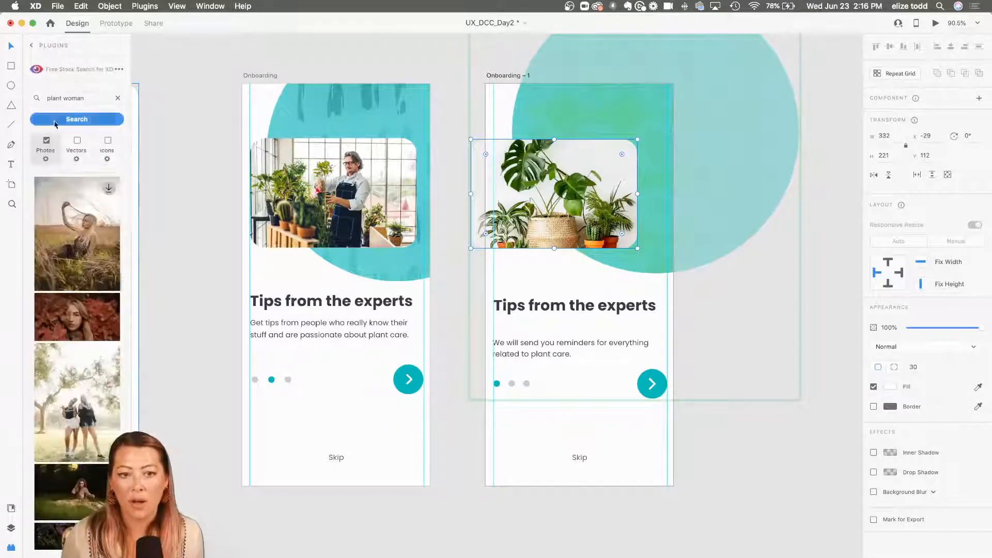
left_click(45, 159)
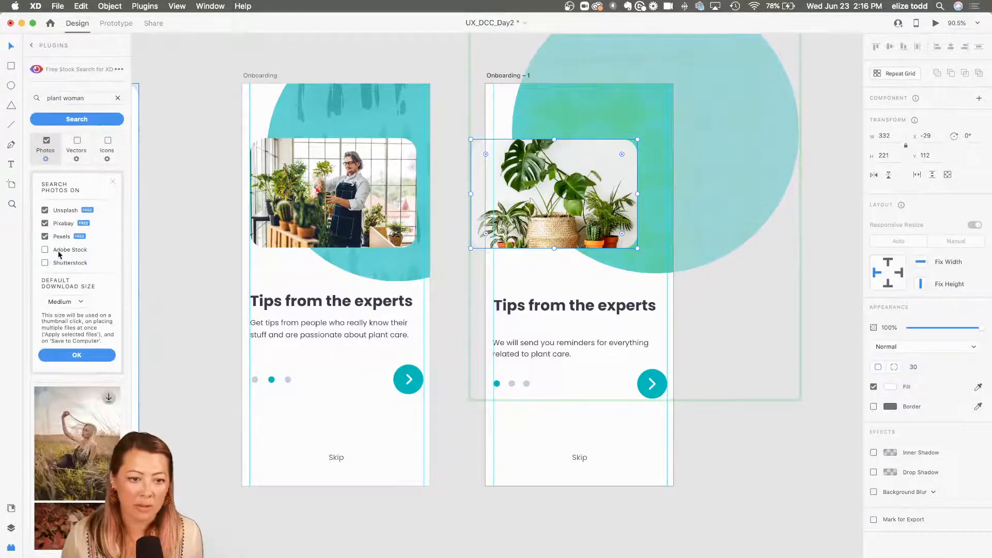
left_click(75, 357)
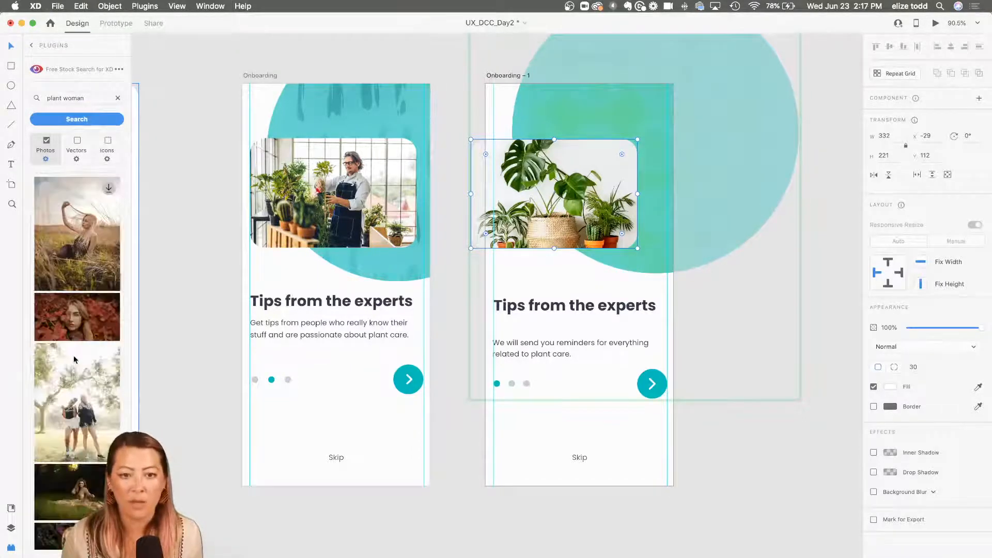
left_click(77, 122)
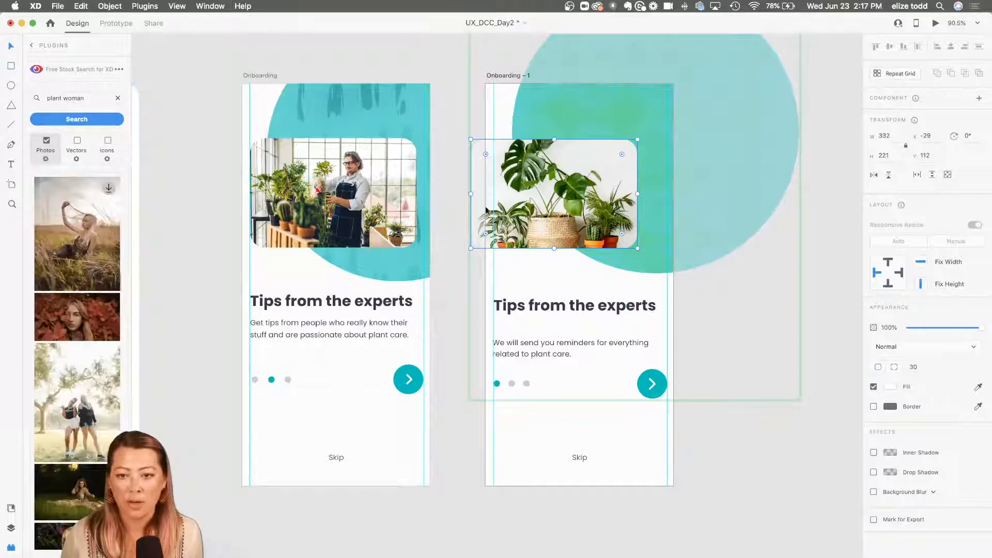
scroll(105, 405, "down", 20)
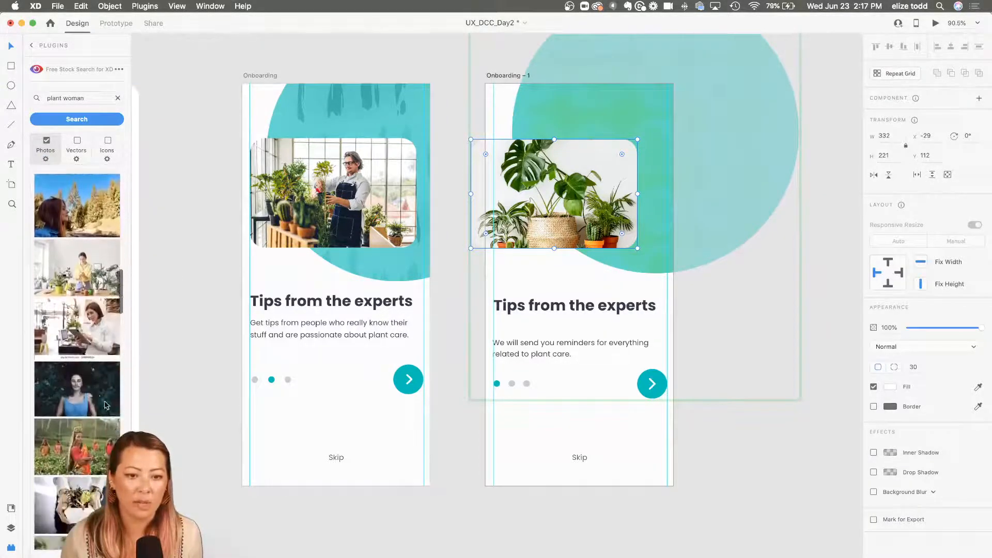
left_click(72, 274)
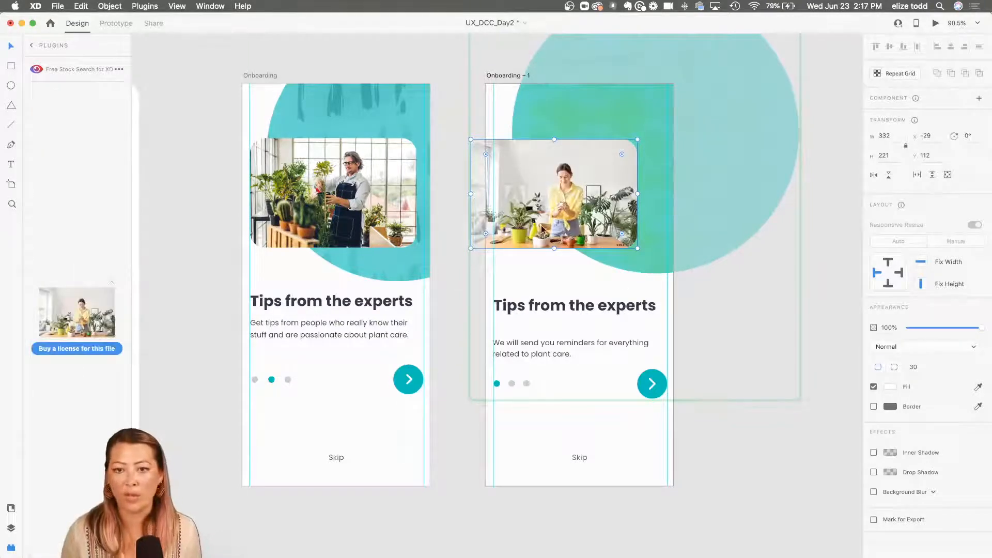
Shift the photo of the woman in yellow on Onboarding – 1 rightward so it sits within the artboard's margin guides
left_click(683, 226)
double_click(606, 203)
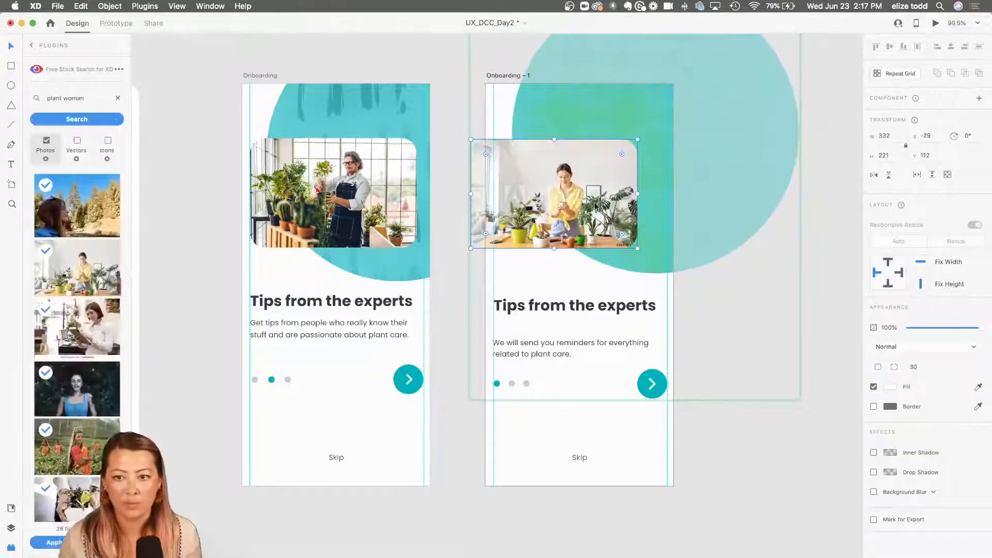
left_click_drag(589, 202, 614, 206)
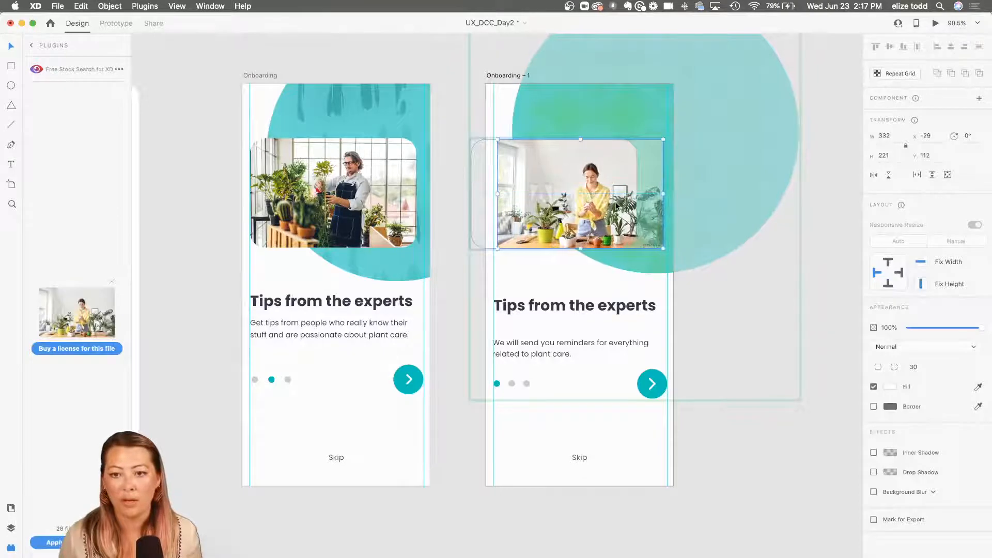
left_click(565, 119)
left_click(488, 129)
left_click_drag(508, 150, 541, 166)
left_click(433, 64)
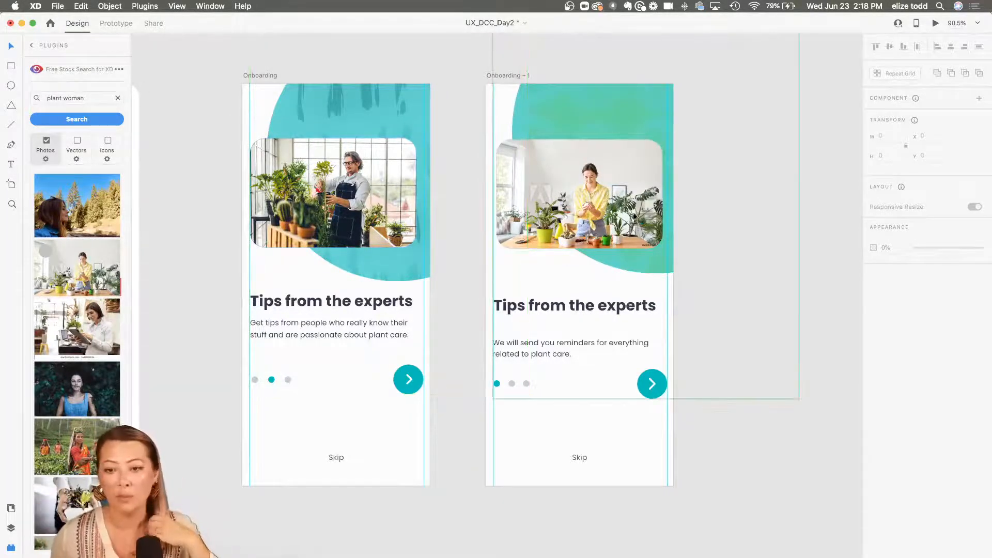
Compare the Onboarding – 1 component's Onboard 2 and Default states, leaving it on Default State
left_click(612, 213)
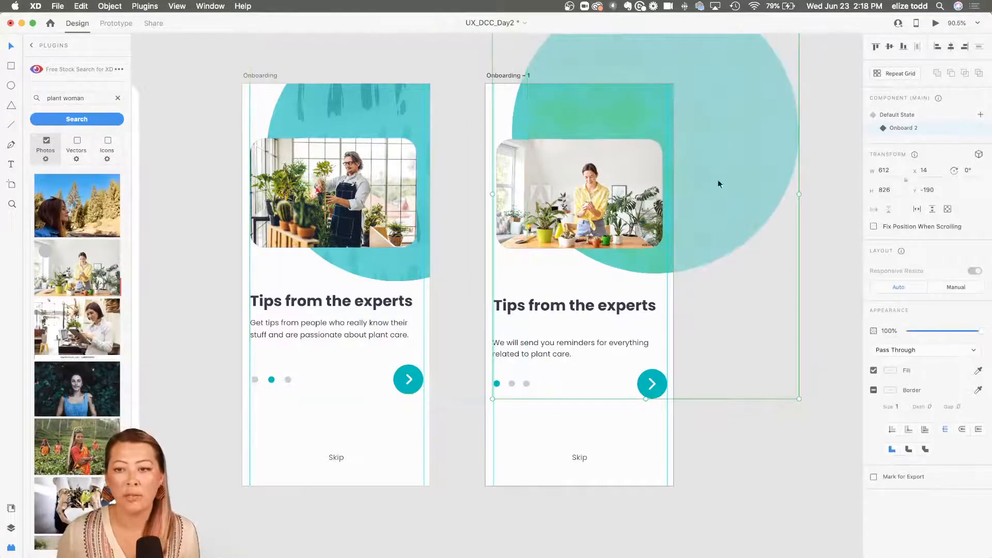
left_click(909, 114)
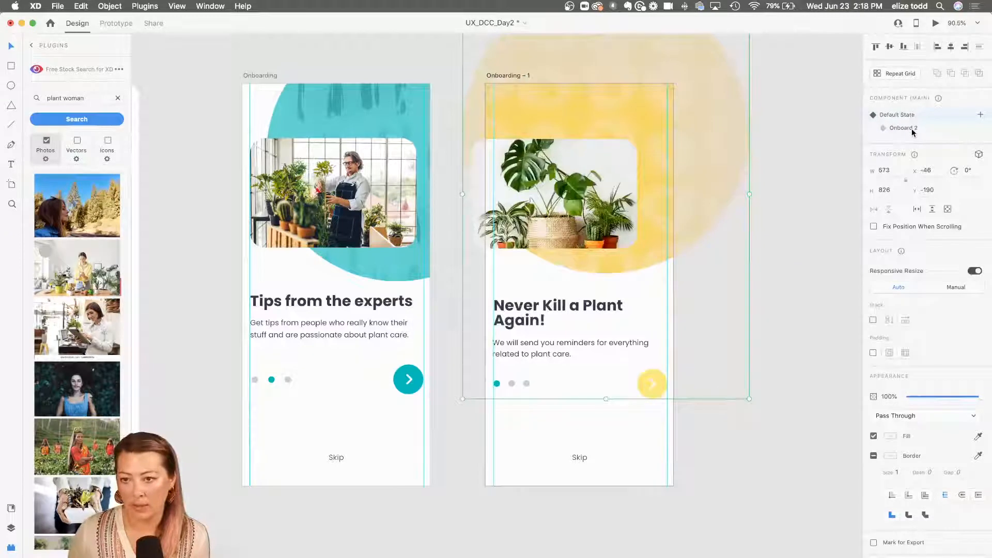
left_click(911, 128)
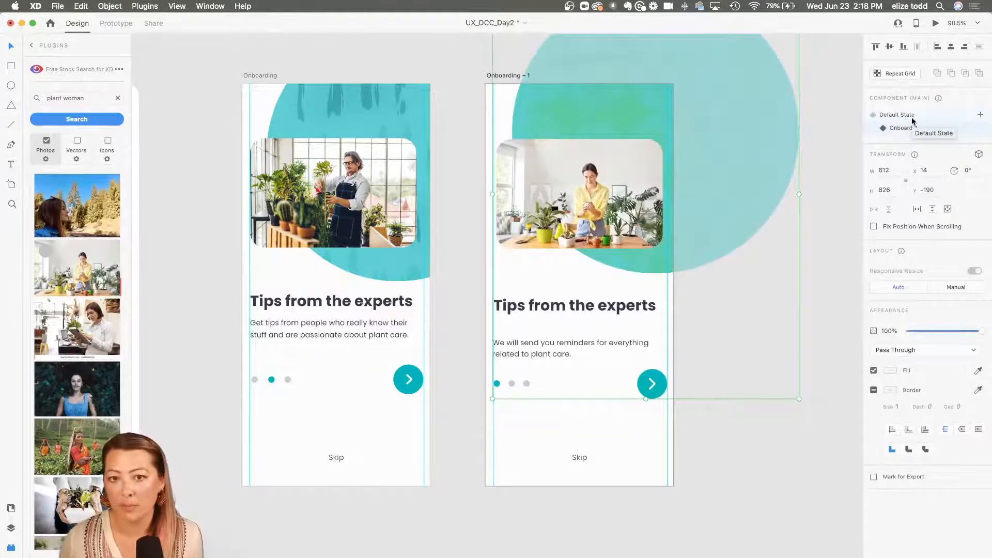
left_click(911, 118)
Add a Tap interaction to the Default State's yellow arrow button that auto-animates to the Onboard 2 state
left_click(108, 25)
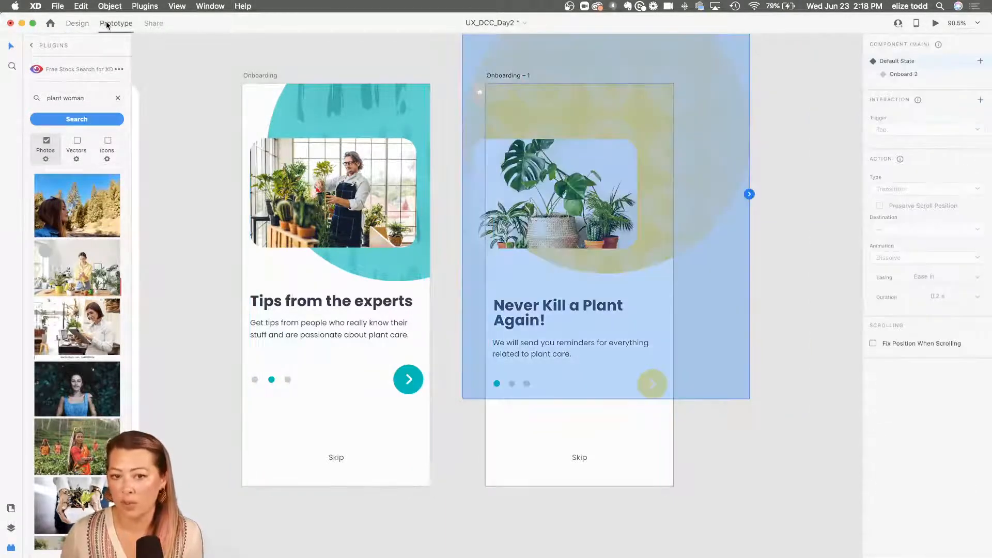
double_click(659, 379)
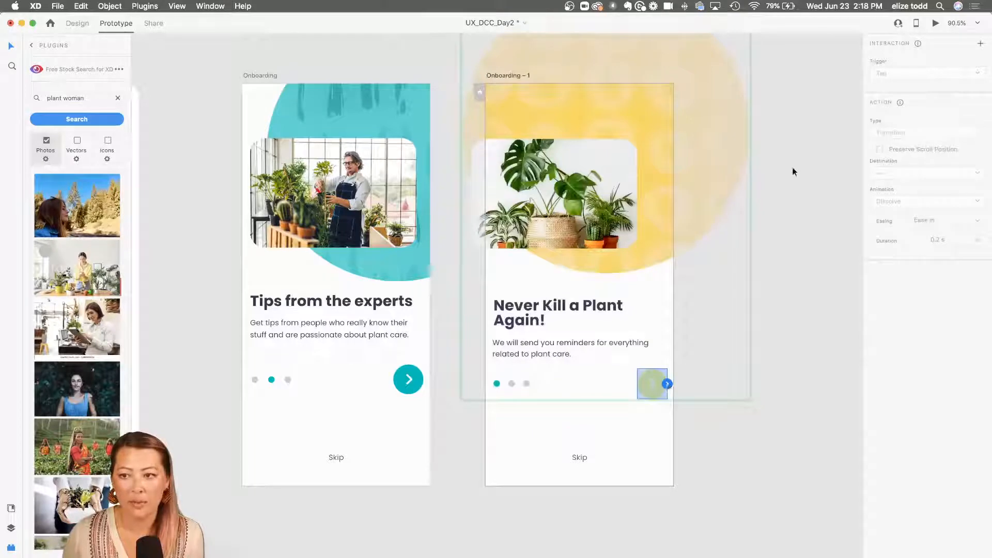
left_click(980, 44)
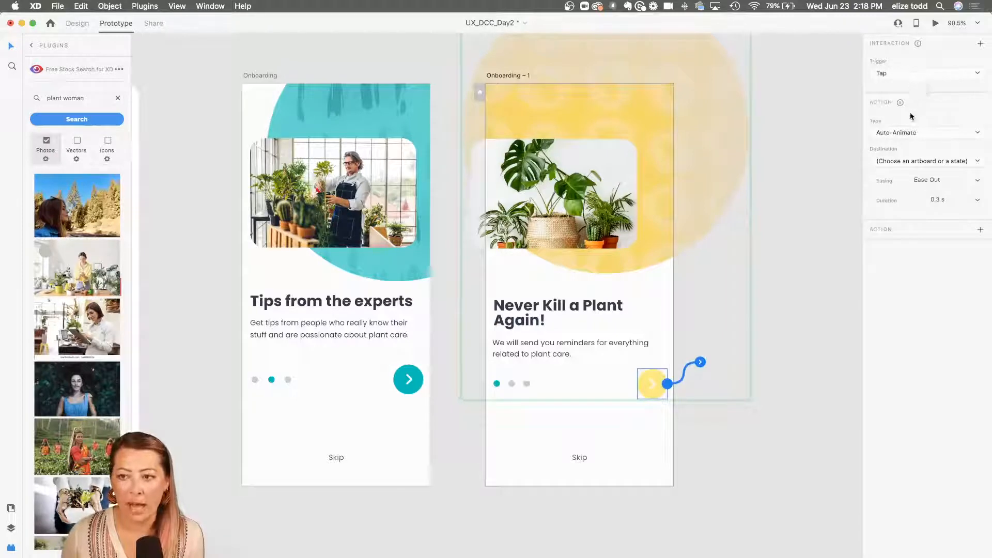
left_click(903, 136)
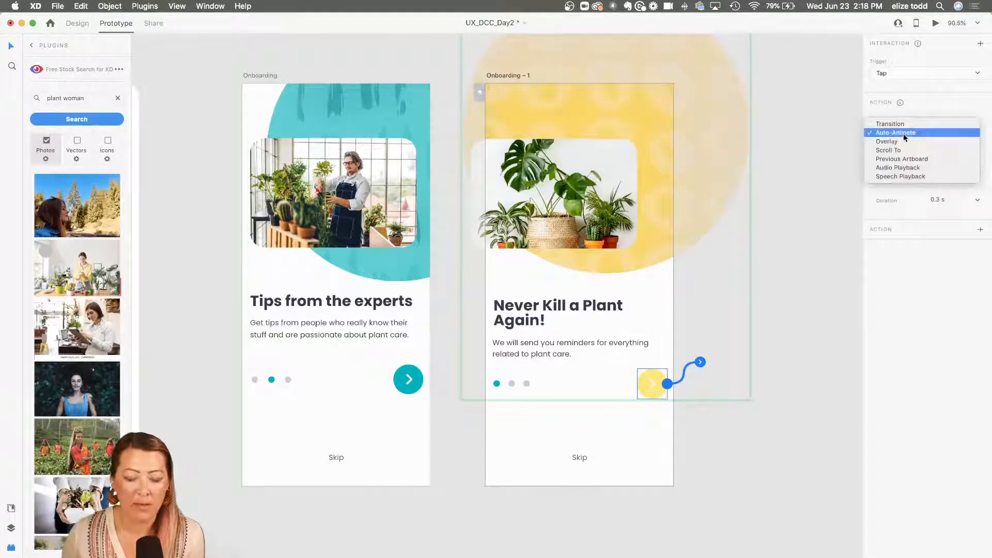
left_click(903, 133)
left_click(907, 161)
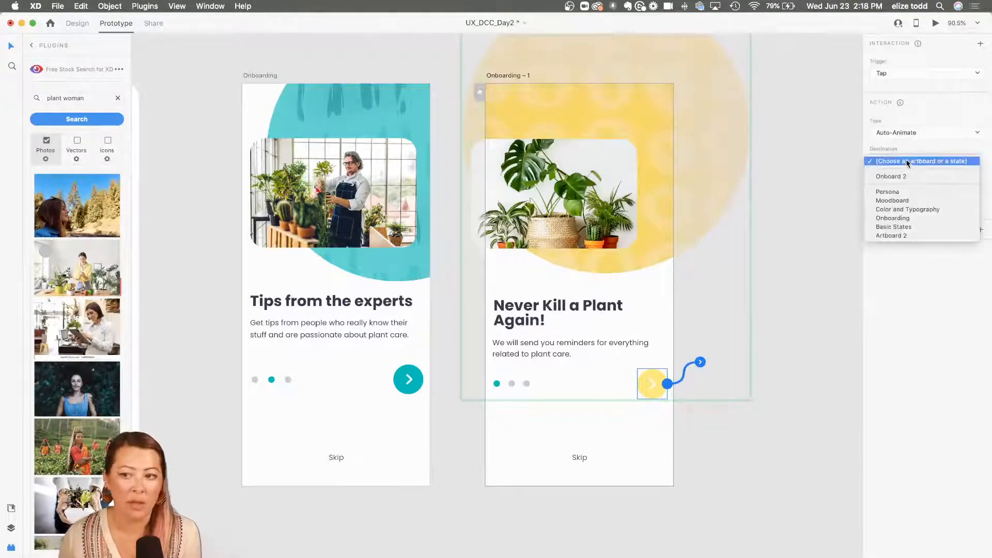
left_click(908, 176)
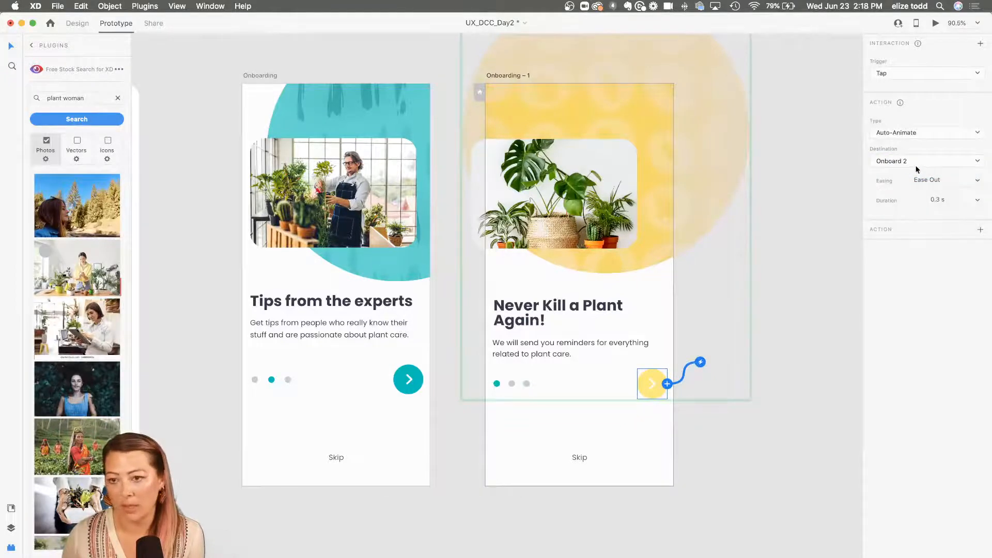
left_click(906, 161)
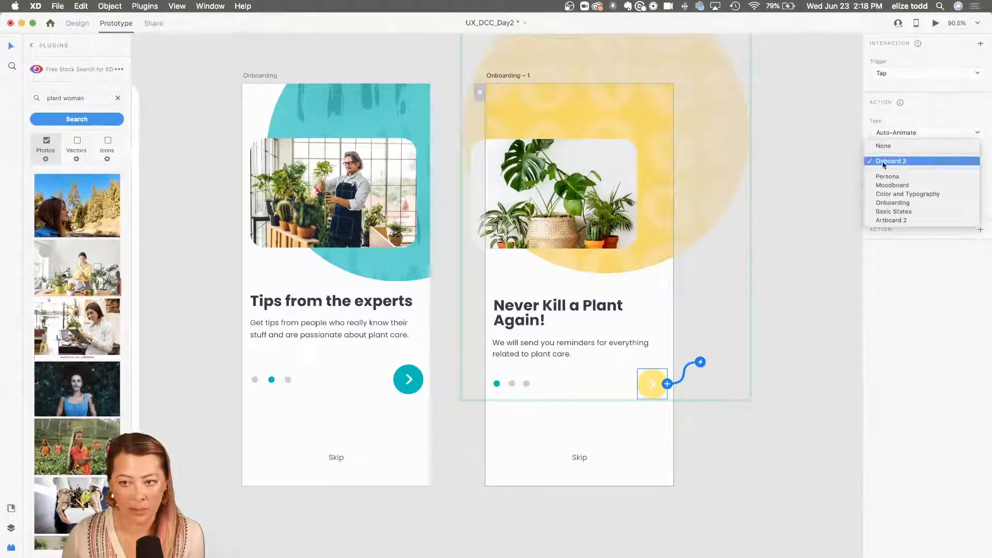
left_click(933, 117)
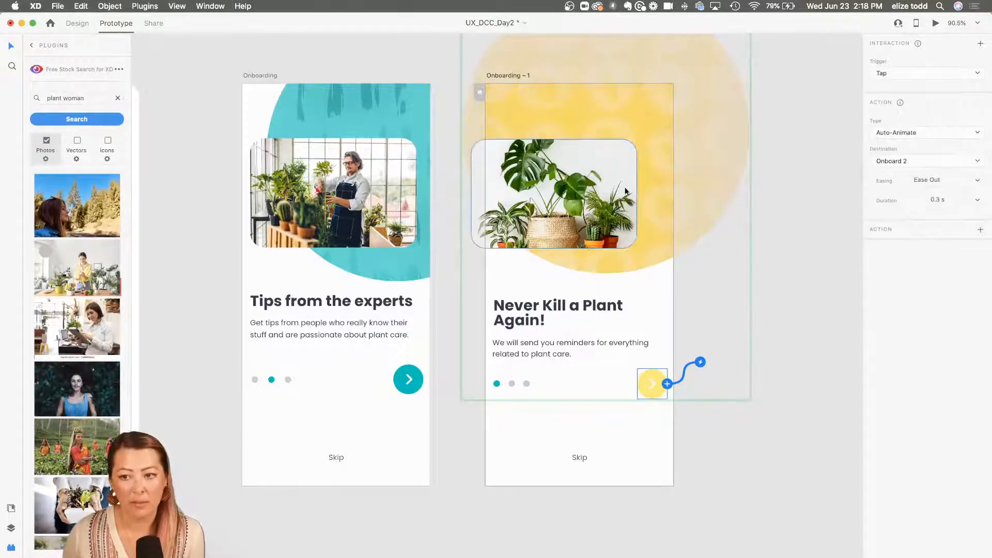
Preview the prototype, test the arrow button's transition on Onboarding – 1, and close the preview
left_click(936, 23)
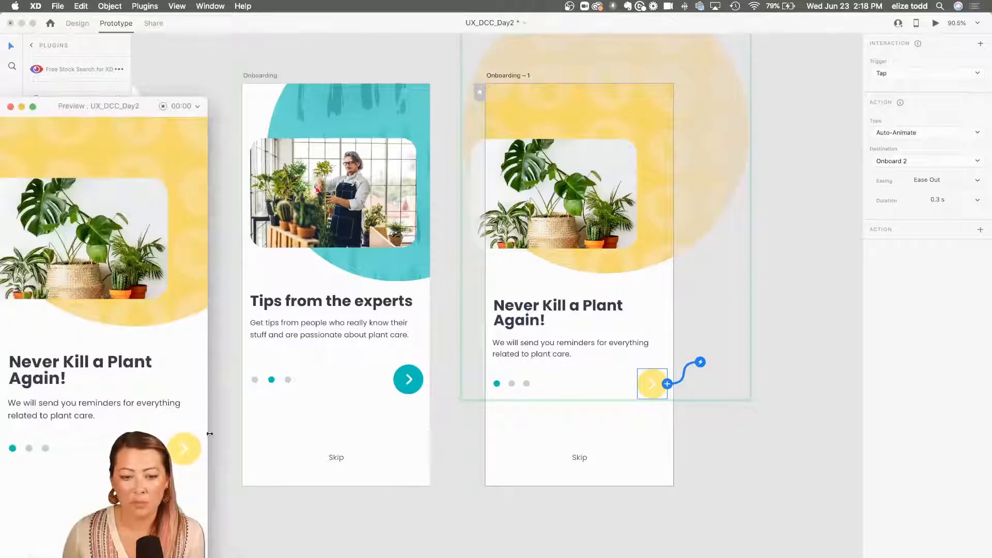
left_click(184, 447)
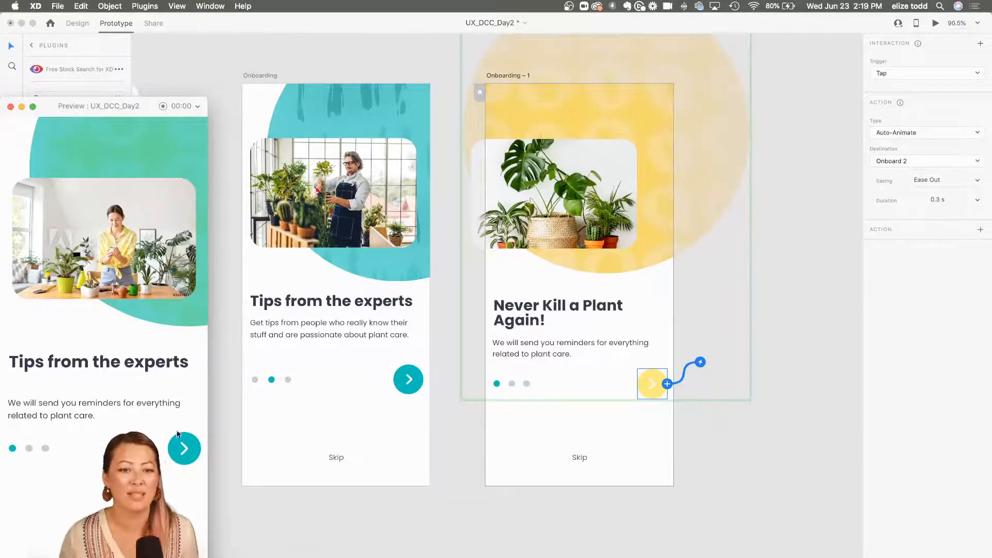
left_click(11, 107)
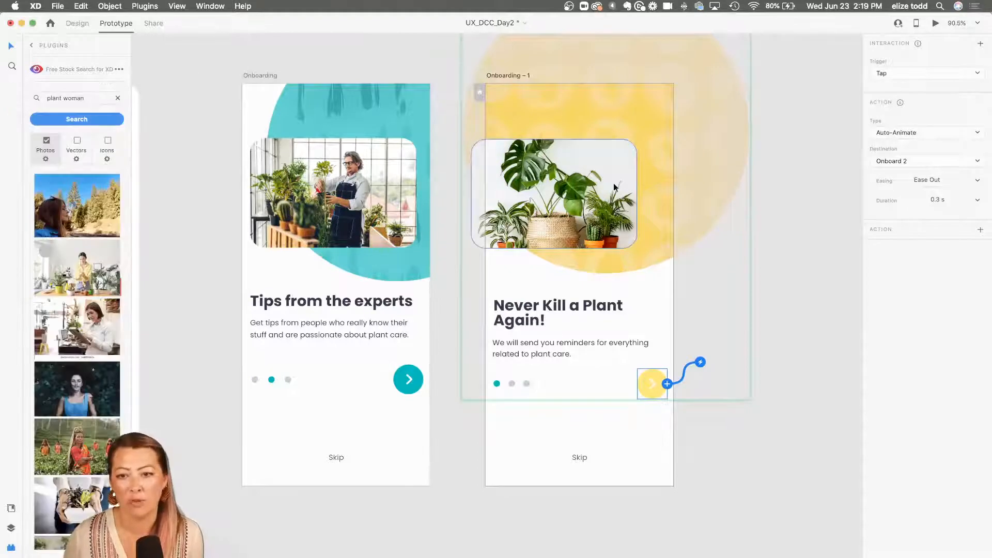
Switch the component instance on the Onboarding artboard to its Onboarding 3 state
left_click(401, 59)
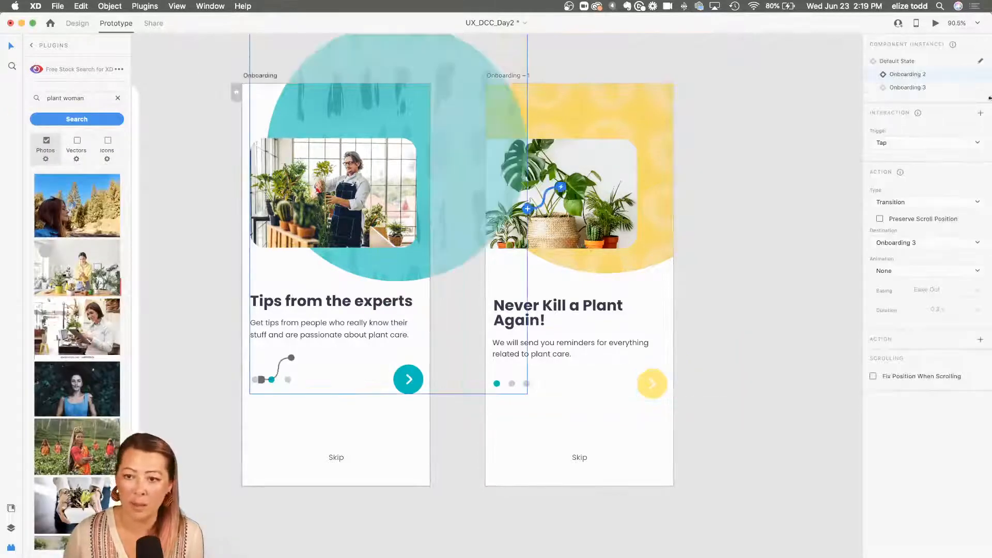
left_click(908, 87)
left_click(156, 146)
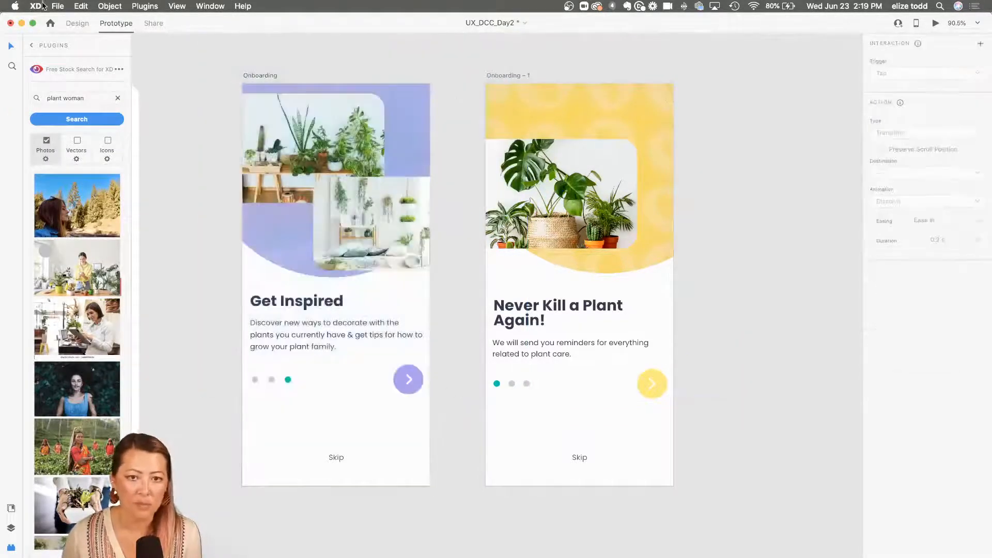
Return to design mode, select the Onboarding artboard and close the Free Stock Search plugin
left_click(77, 24)
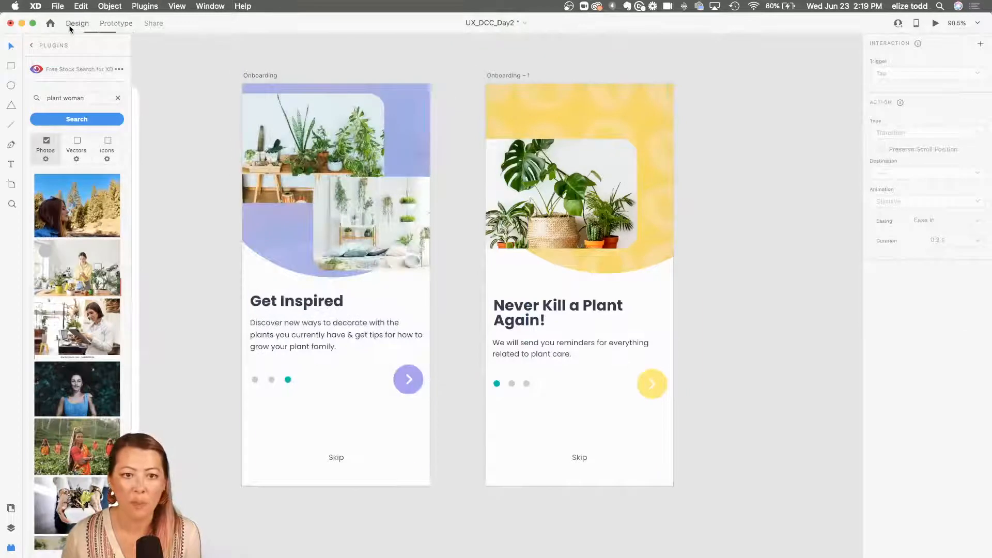
left_click(264, 76)
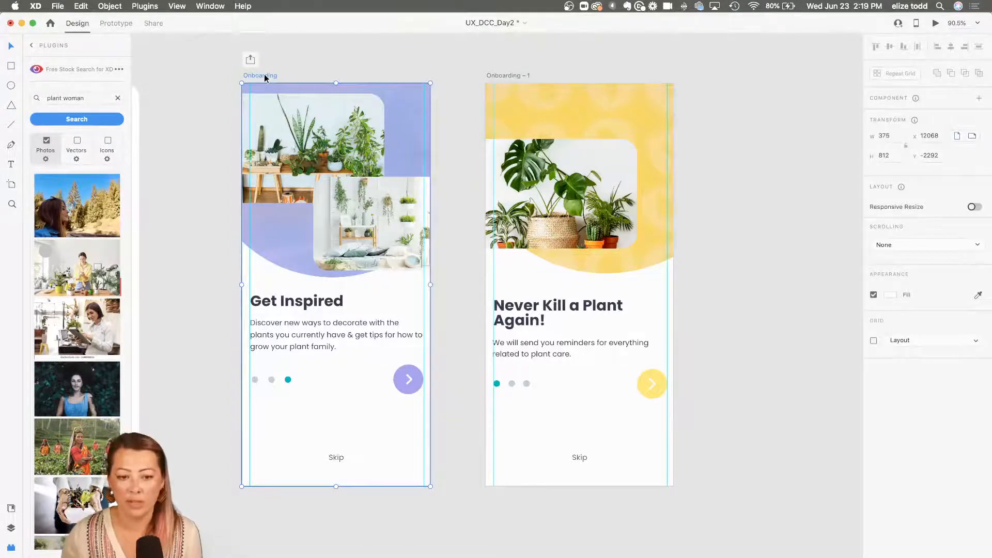
left_click(11, 546)
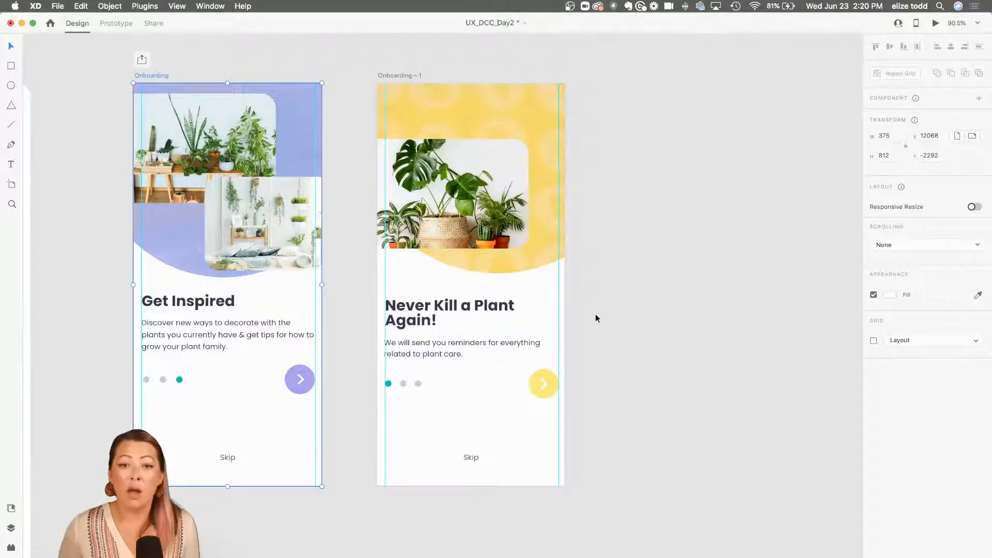
Try placing two copies of the Onboarding – 1 artboard beside it, and undo both copies
left_click(711, 309)
scroll(710, 309, "down", 3)
scroll(711, 310, "down", 2)
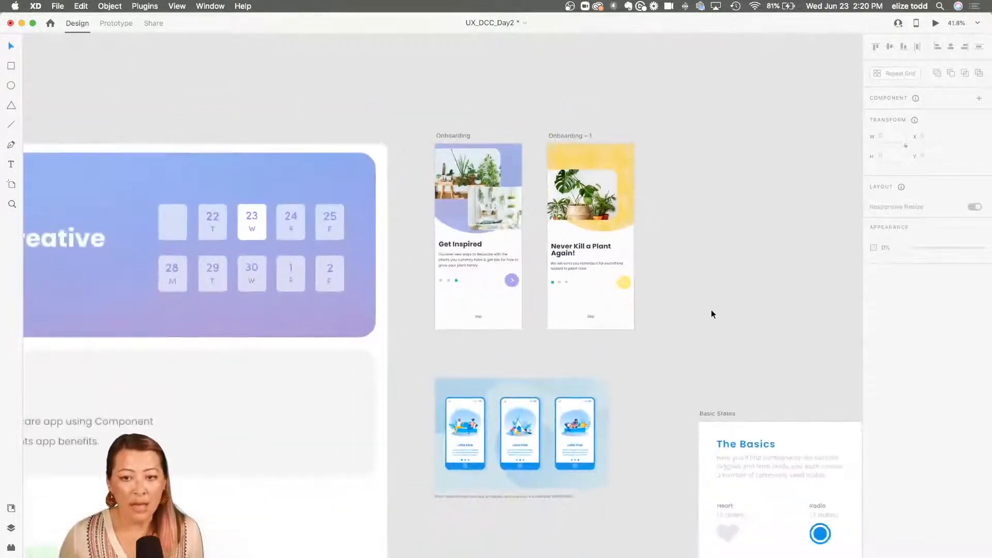
scroll(711, 313, "down", 5)
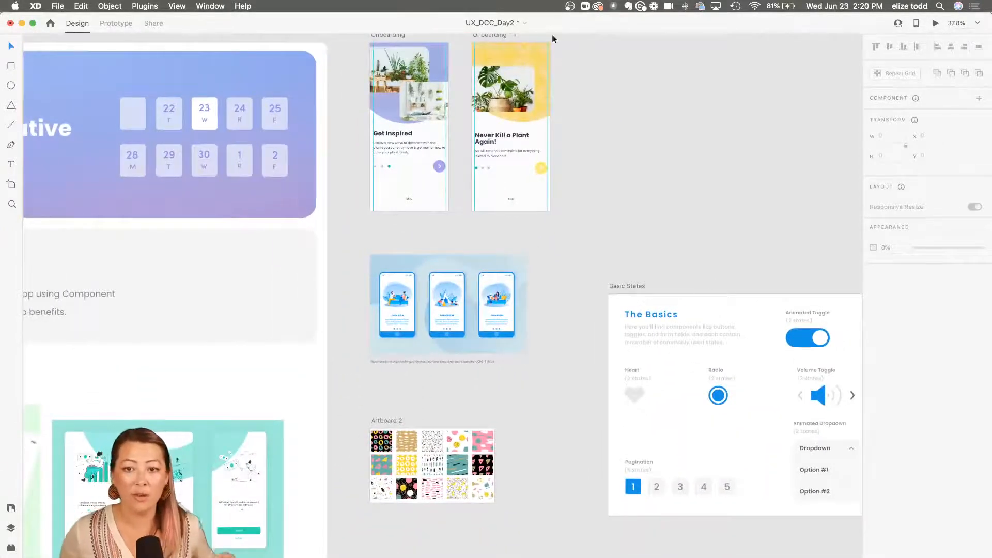
scroll(563, 41, "up", 5)
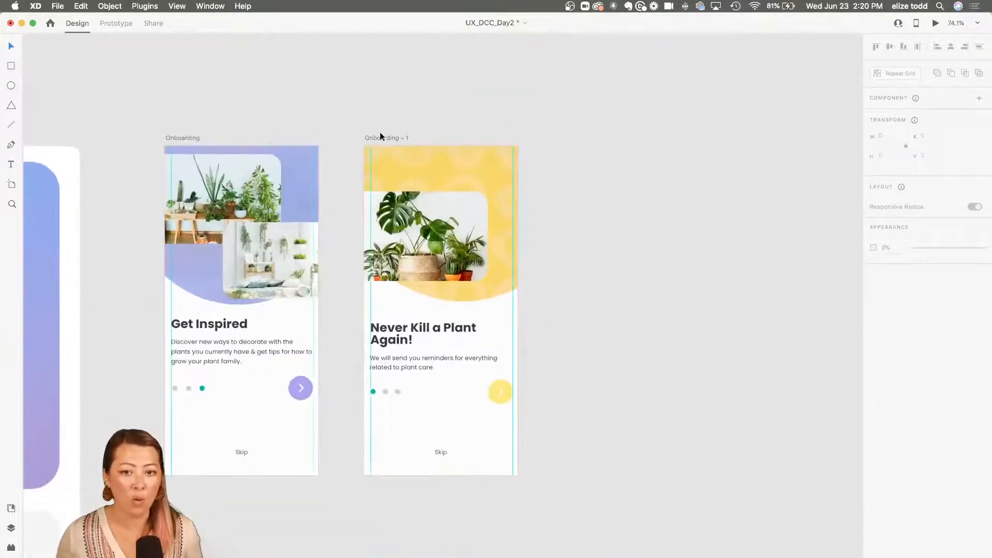
left_click_drag(377, 136, 731, 146)
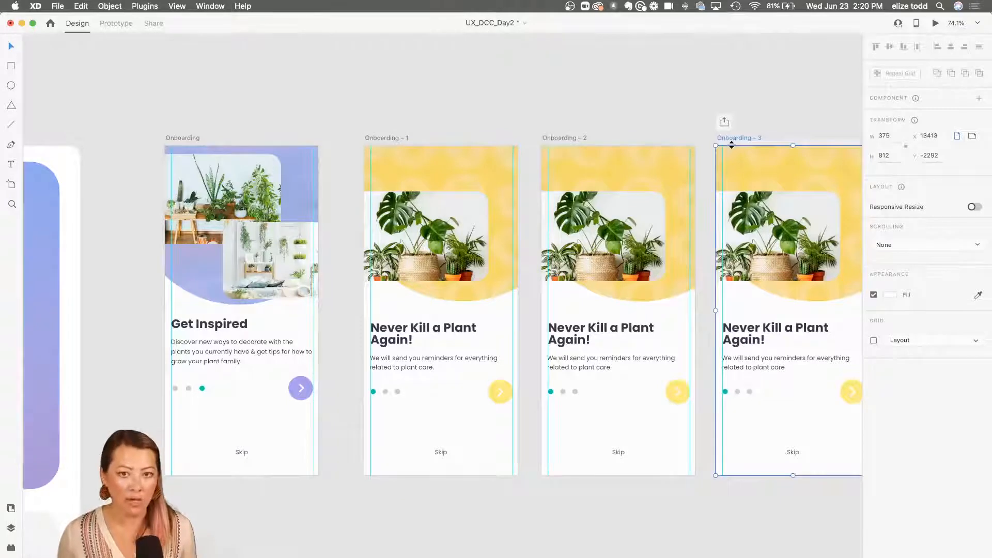
key("super+z")
key("super+z")
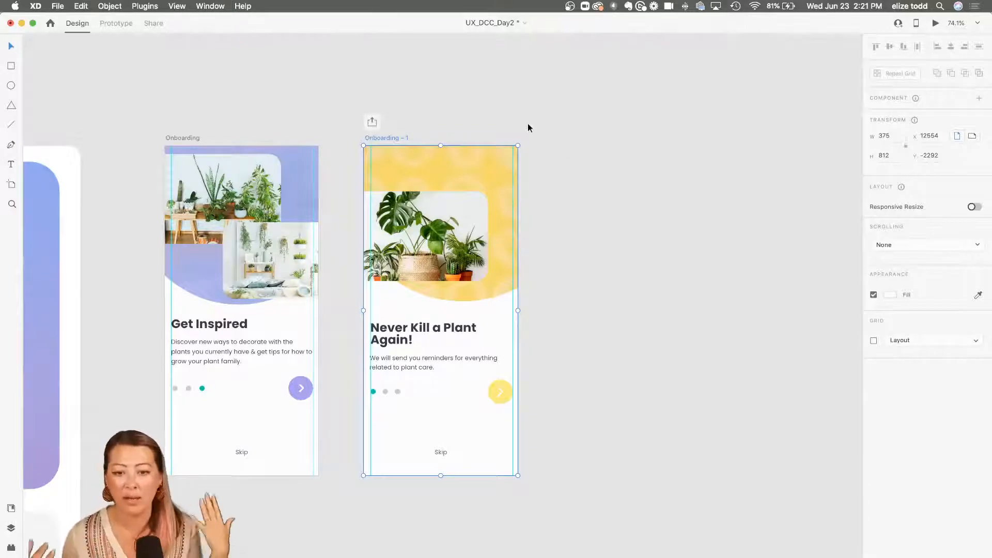
left_click(477, 119)
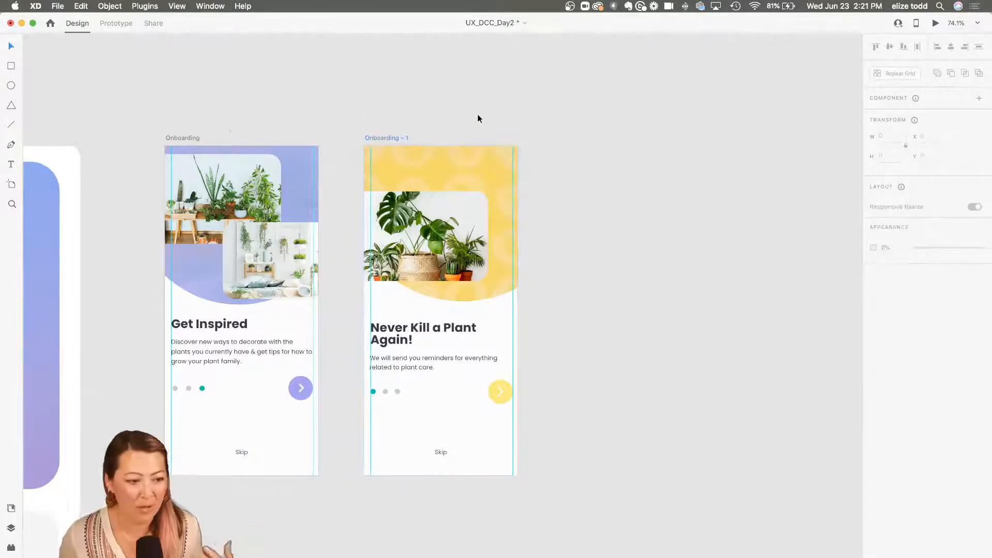
Select the Onboarding artboard, open the export of the selection with PNG format for Design, and cancel it
scroll(477, 119, "down", 8)
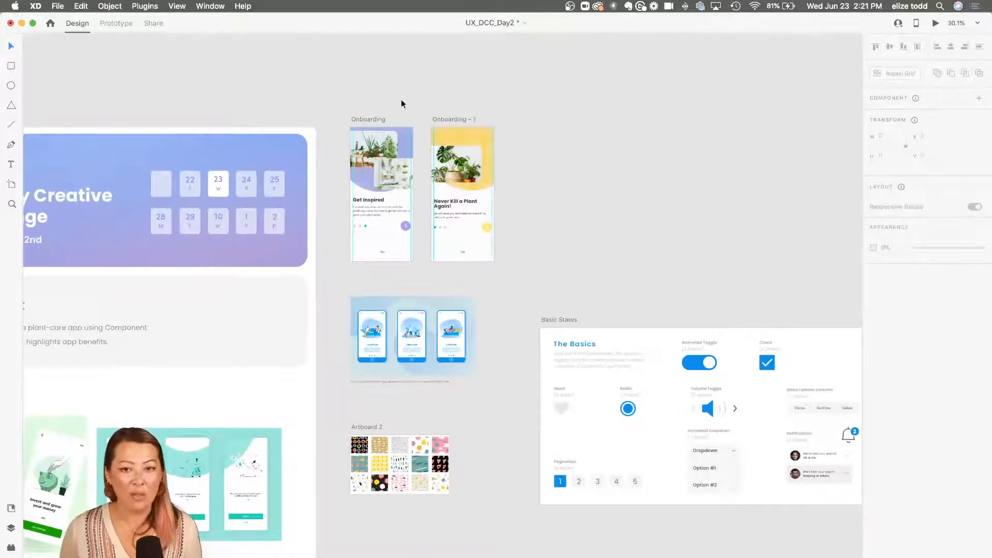
scroll(402, 101, "up", 3)
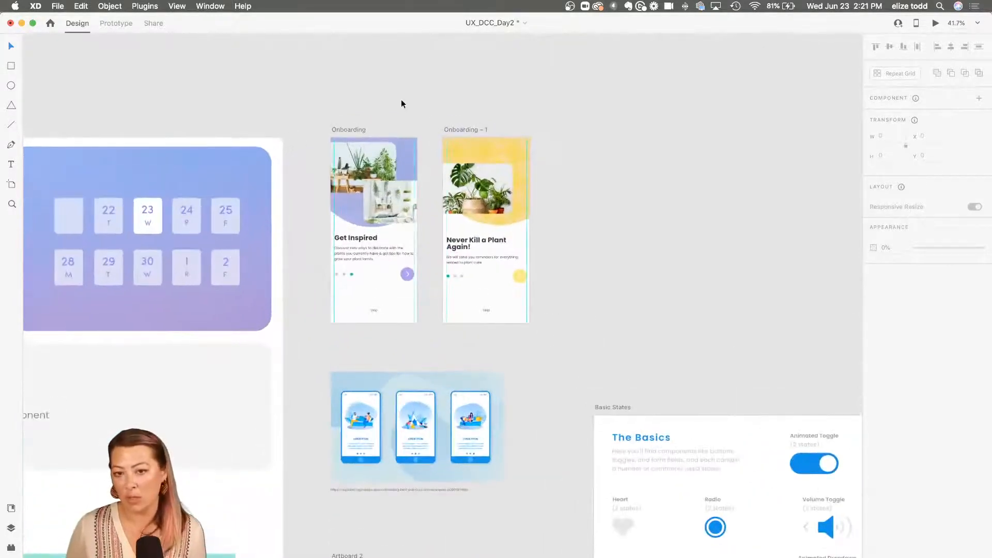
scroll(401, 103, "up", 3)
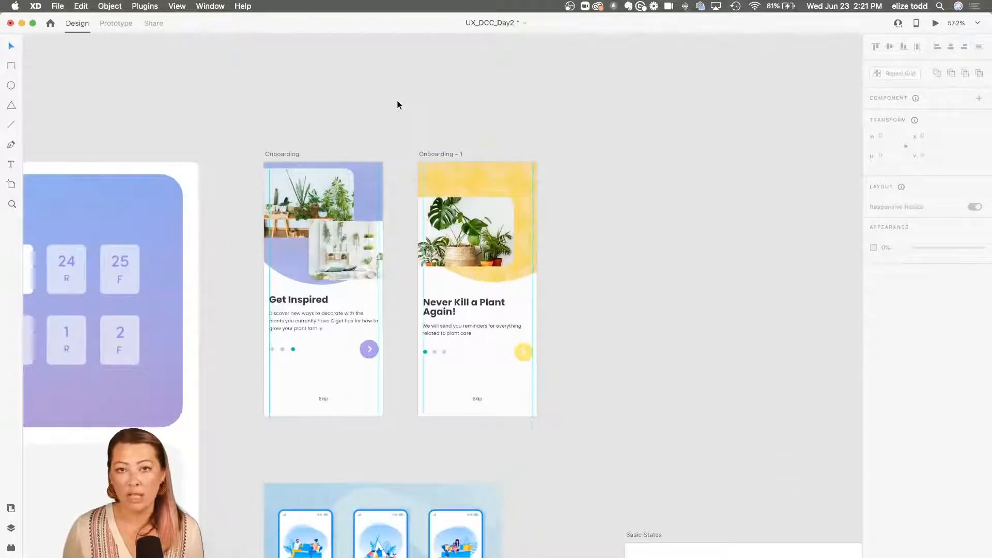
scroll(373, 124, "up", 3)
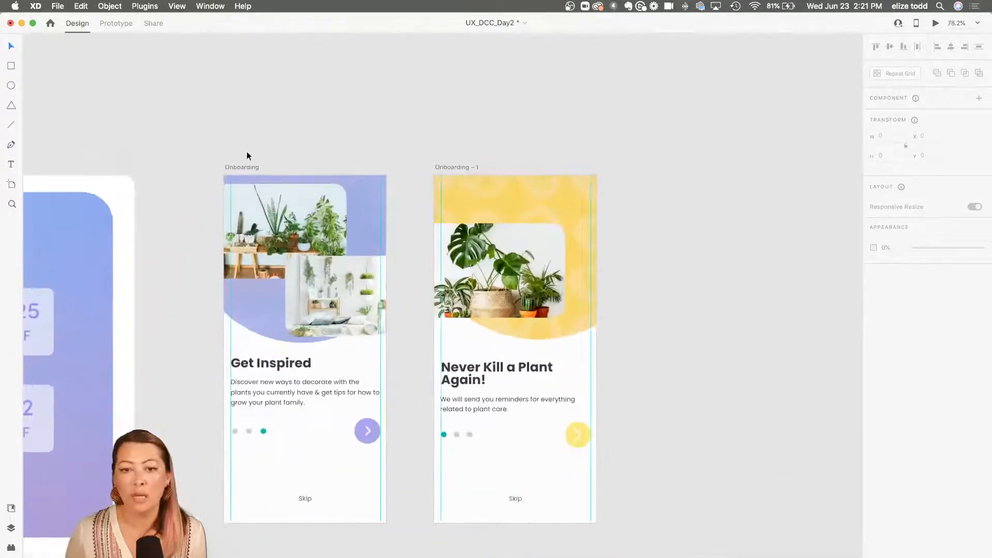
left_click(241, 164)
scroll(240, 163, "up", 4)
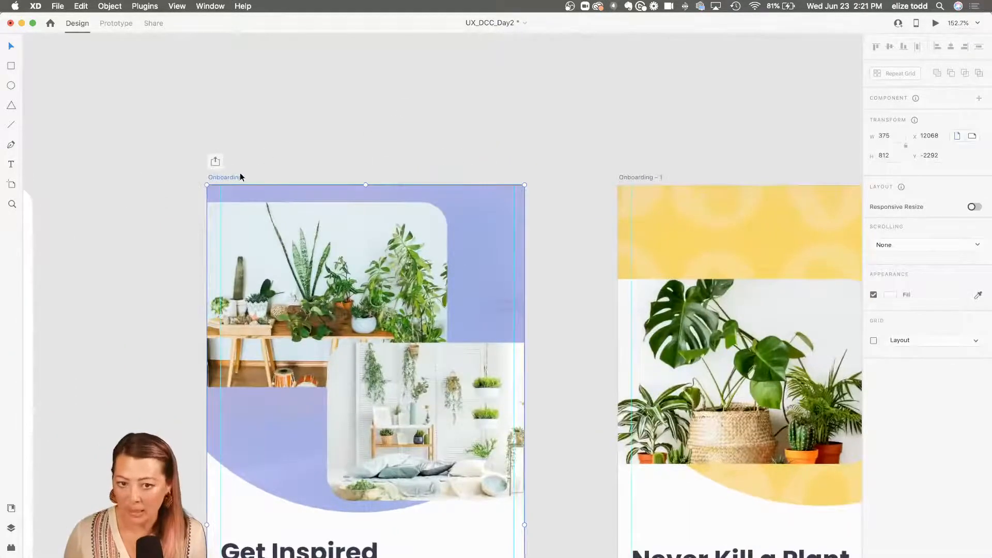
left_click(58, 7)
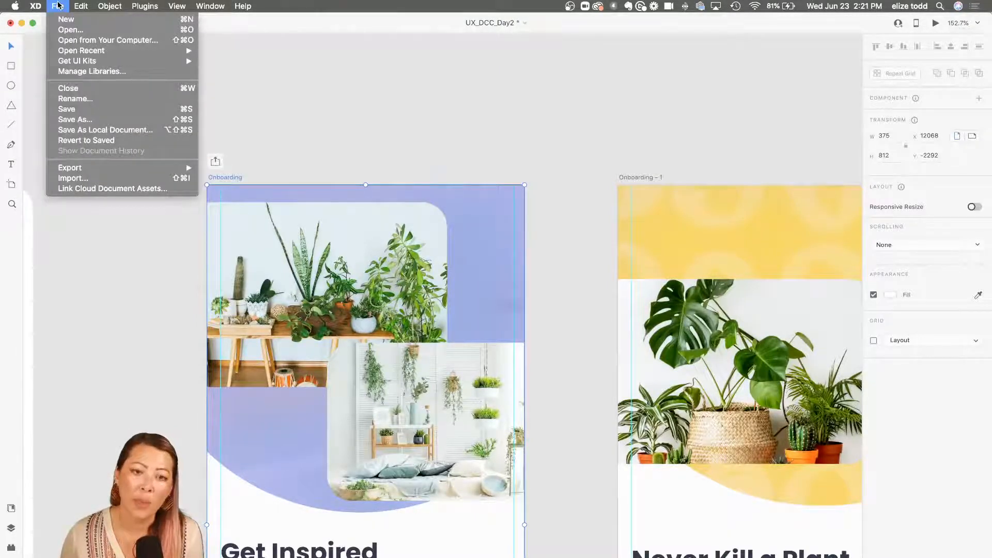
mouse_move(72, 169)
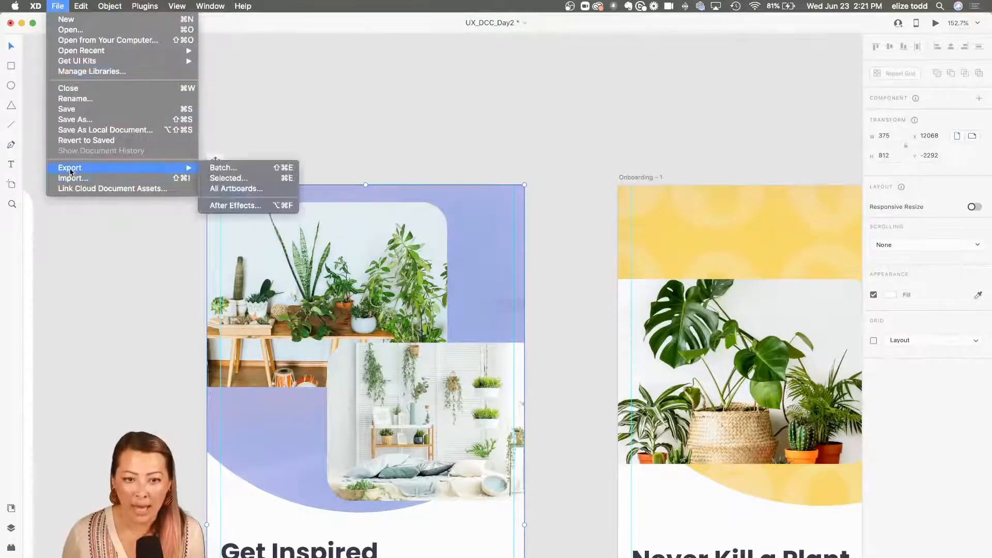
left_click(223, 178)
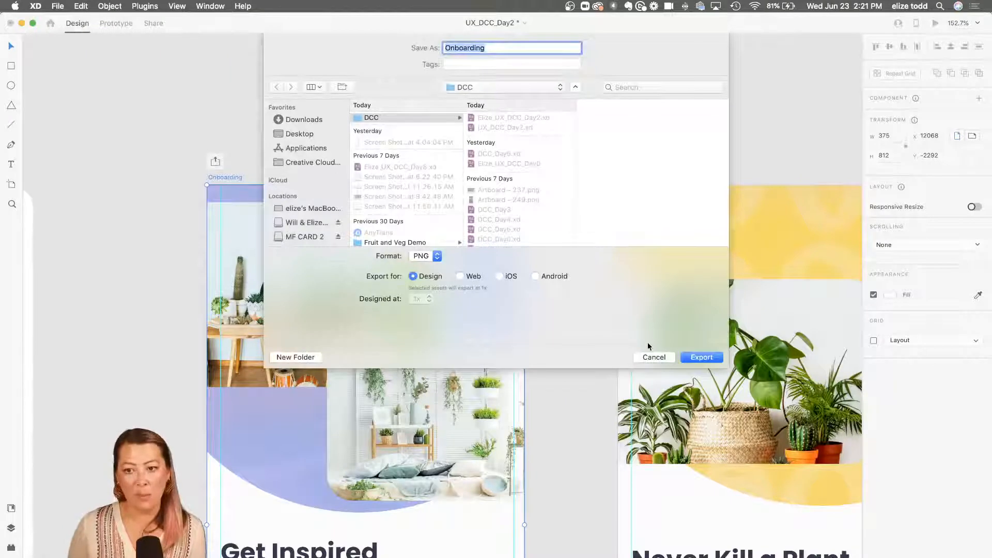
left_click(651, 357)
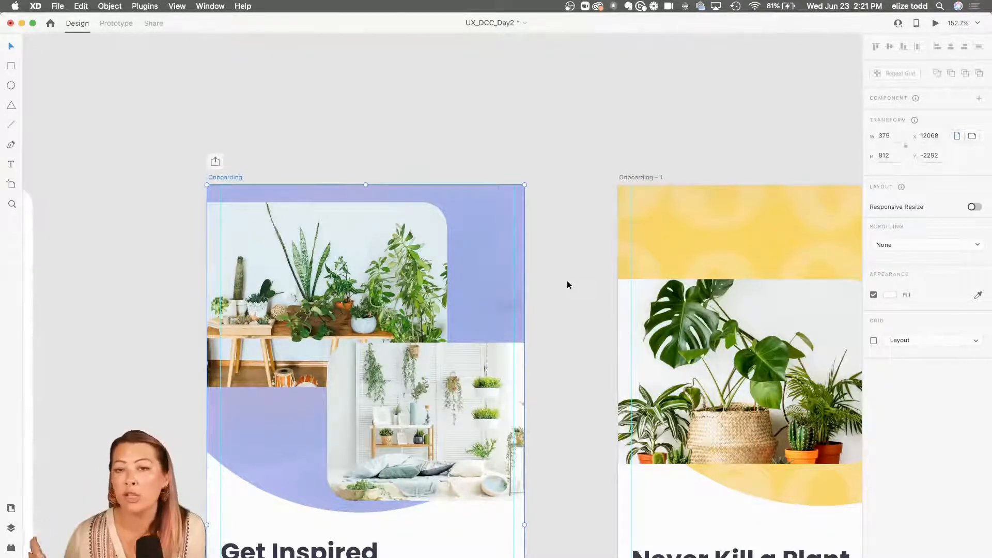
Preview the prototype from the Onboarding artboard and place the preview window clear of both onboarding artboards
key("super+minus")
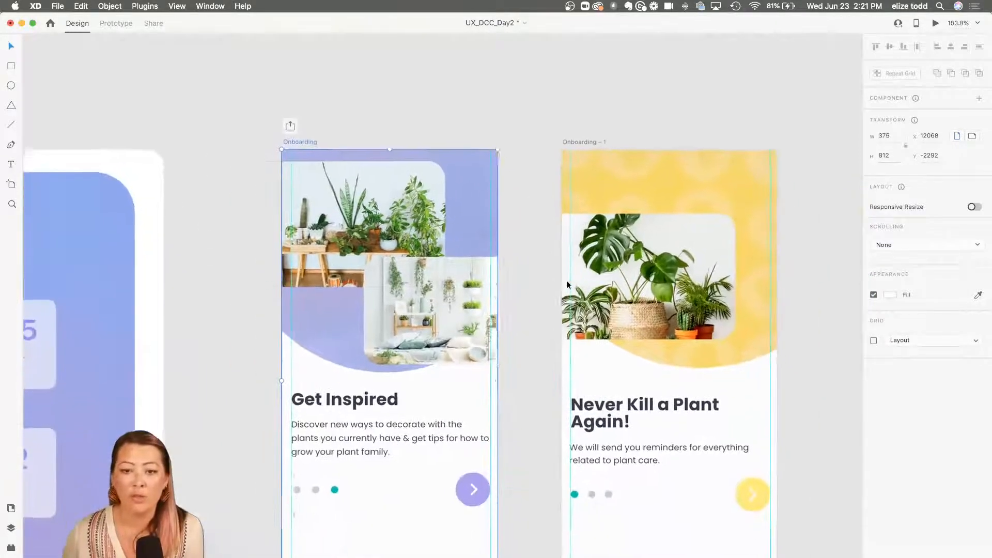
scroll(567, 284, "down", 1)
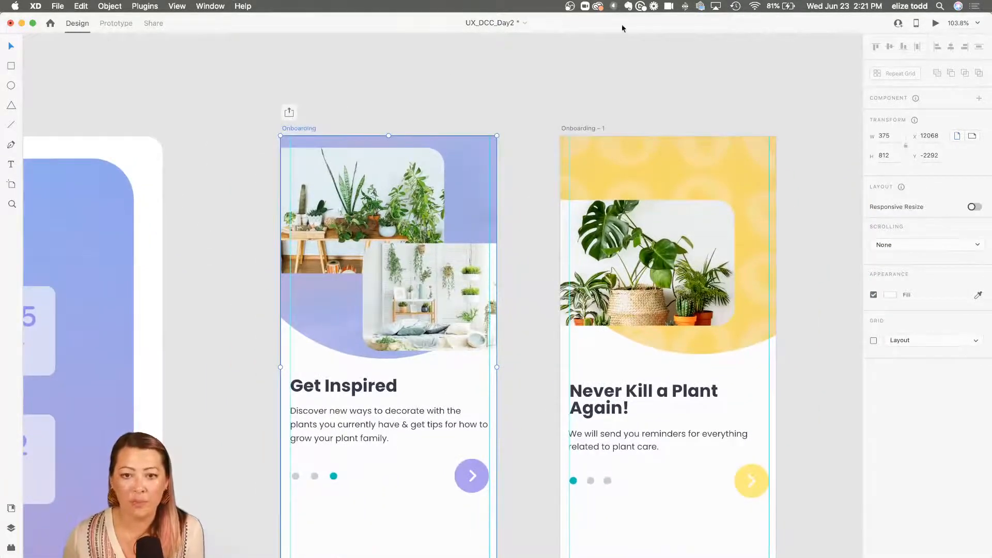
left_click(935, 23)
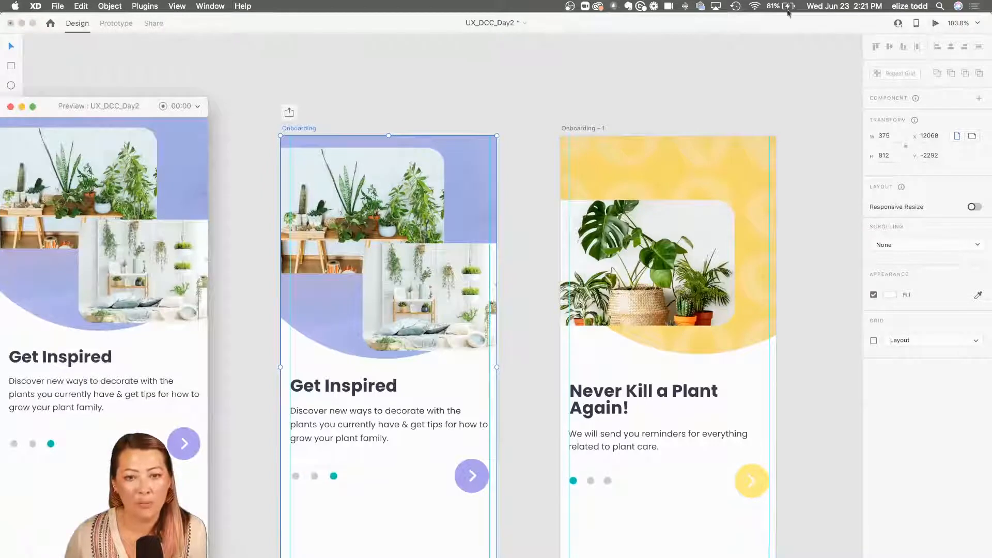
left_click_drag(101, 106, 132, 65)
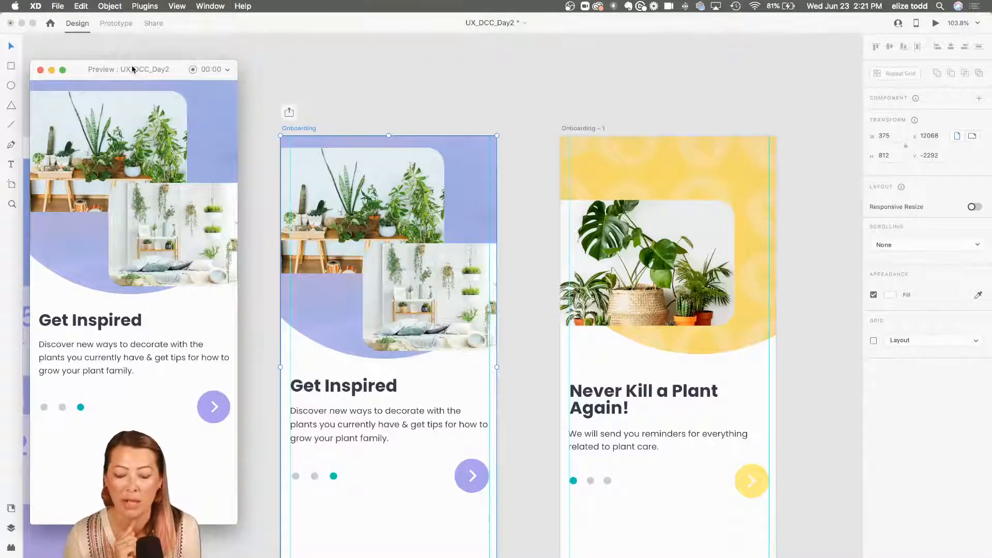
left_click_drag(149, 70, 138, 71)
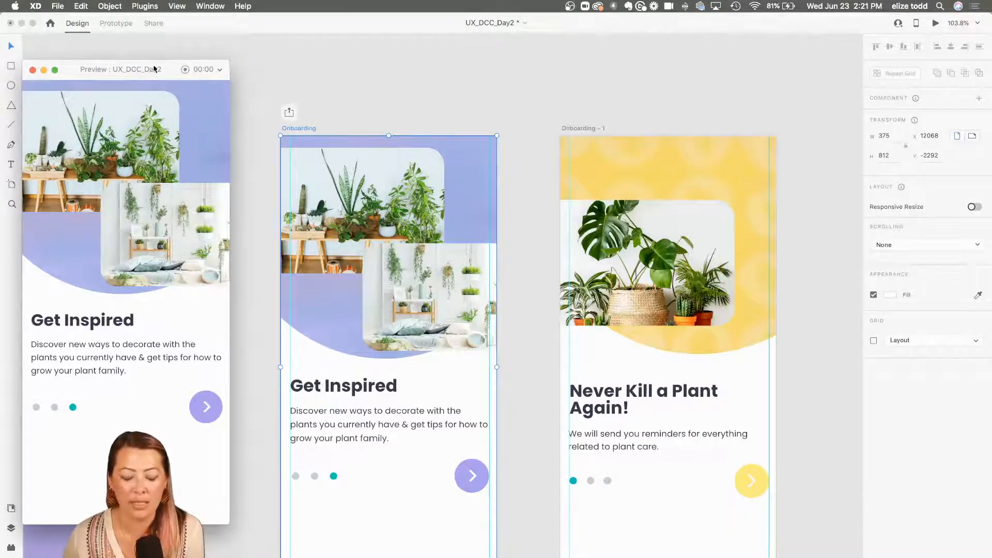
Record the preview while switching screens with the second, first and third pagination dots, and discard the recording and close the preview
left_click(185, 69)
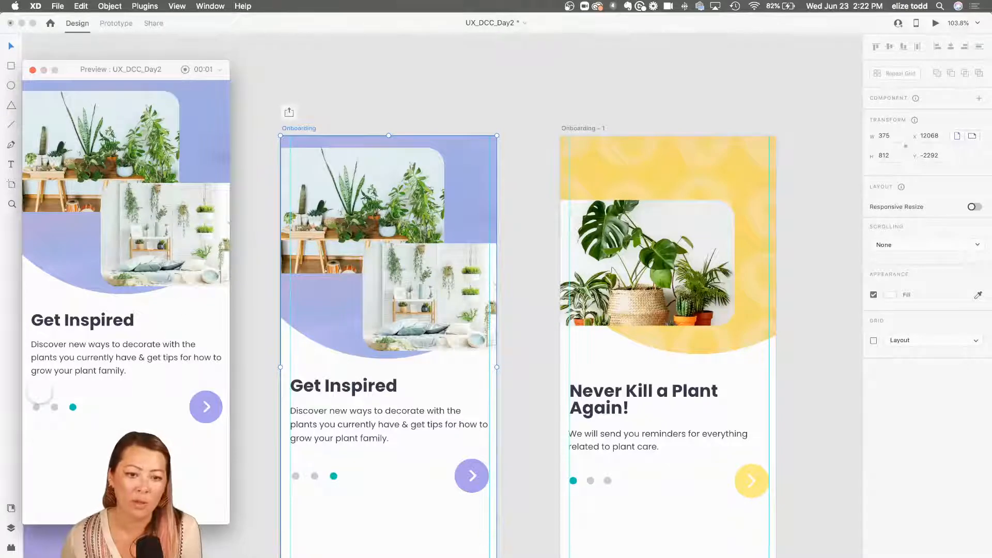
left_click(55, 410)
left_click(36, 407)
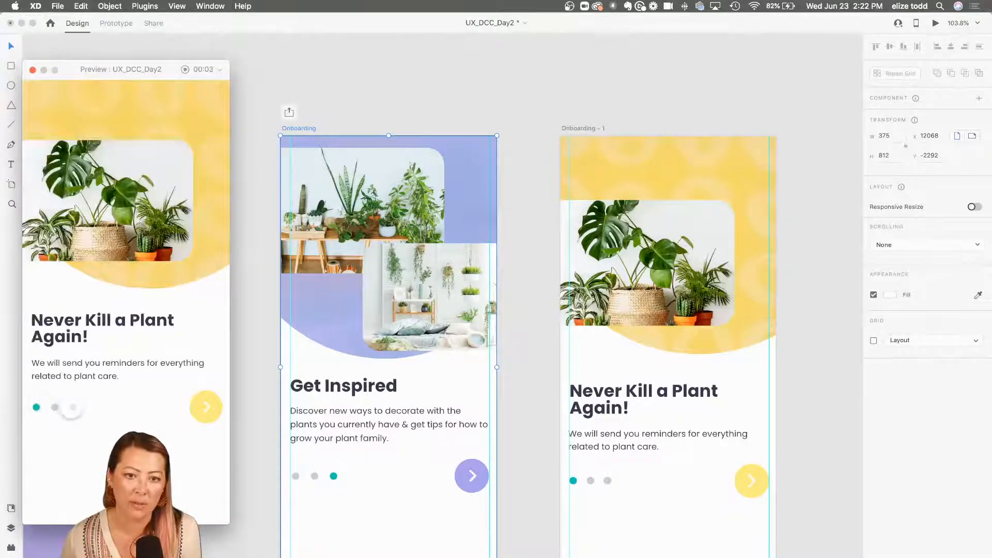
left_click(73, 407)
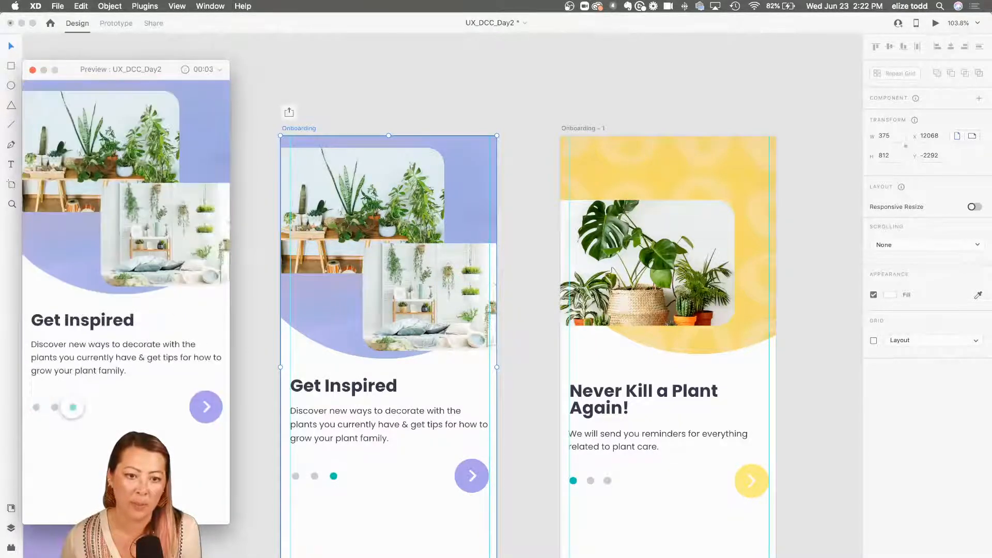
left_click(185, 70)
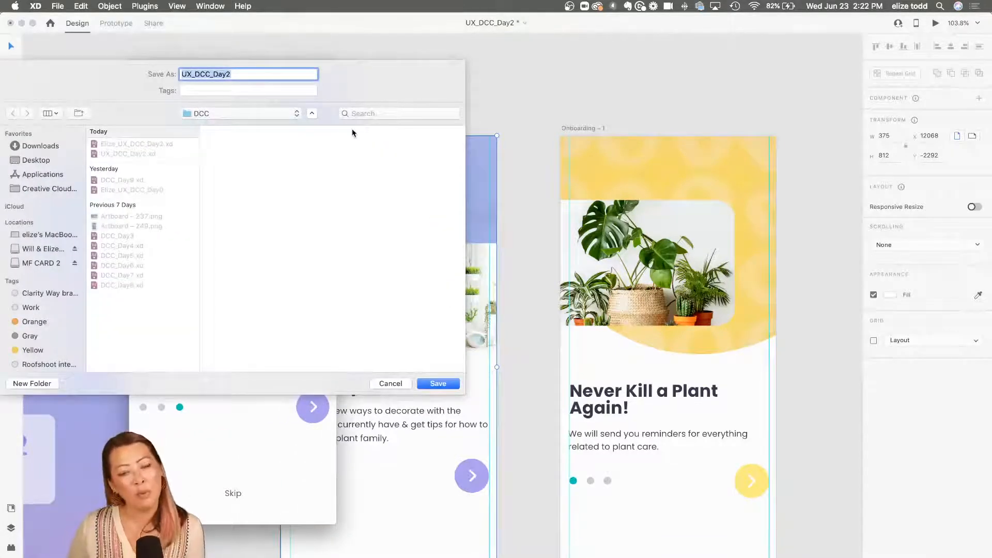
left_click(389, 386)
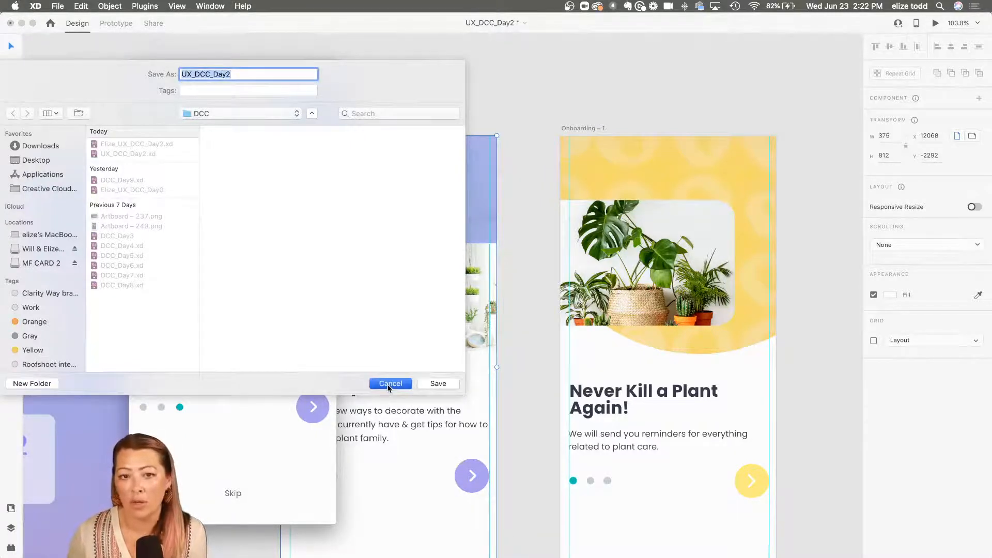
left_click(31, 74)
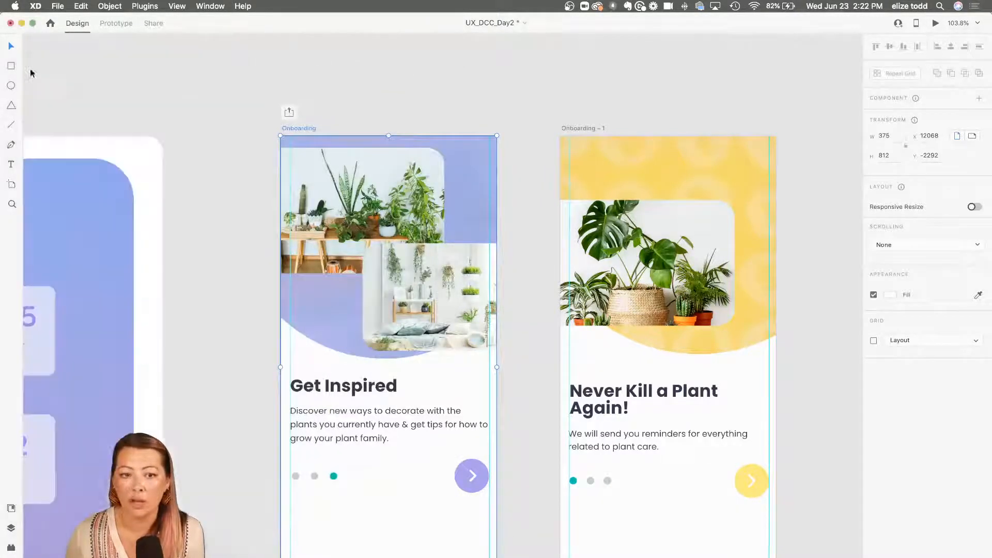
Deselect the artboard, switch to the Behance profile in Chrome and start creating a new project
left_click(202, 110)
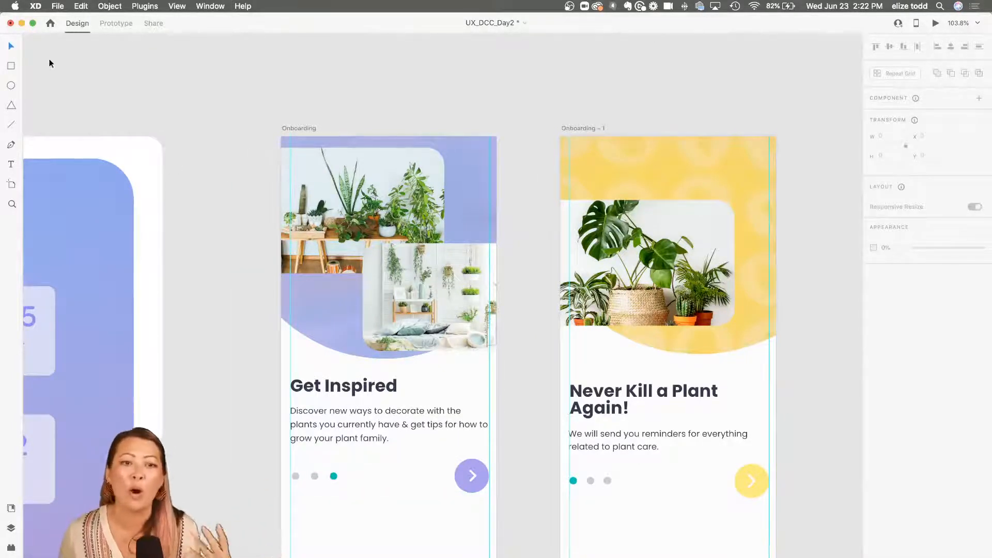
left_click(22, 23)
left_click(300, 30)
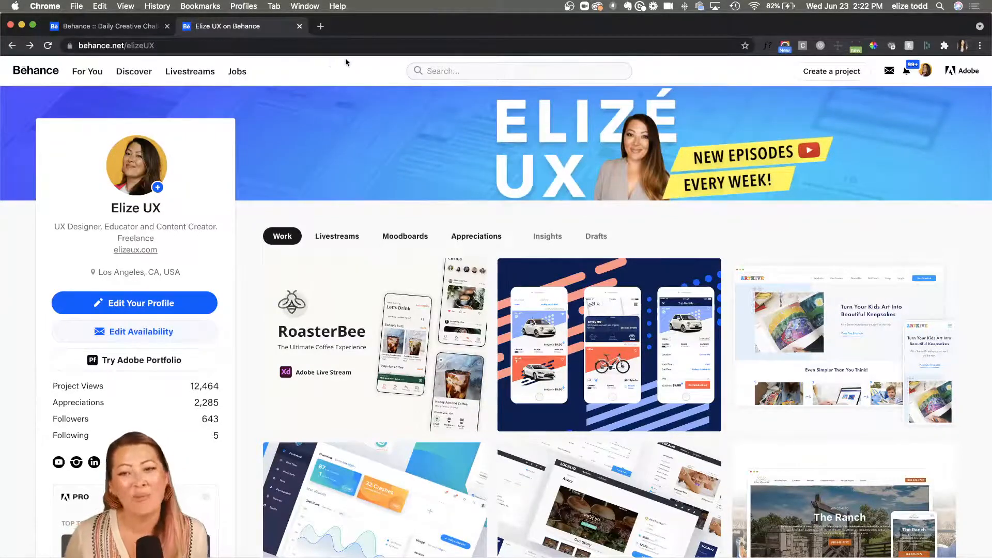
left_click(831, 71)
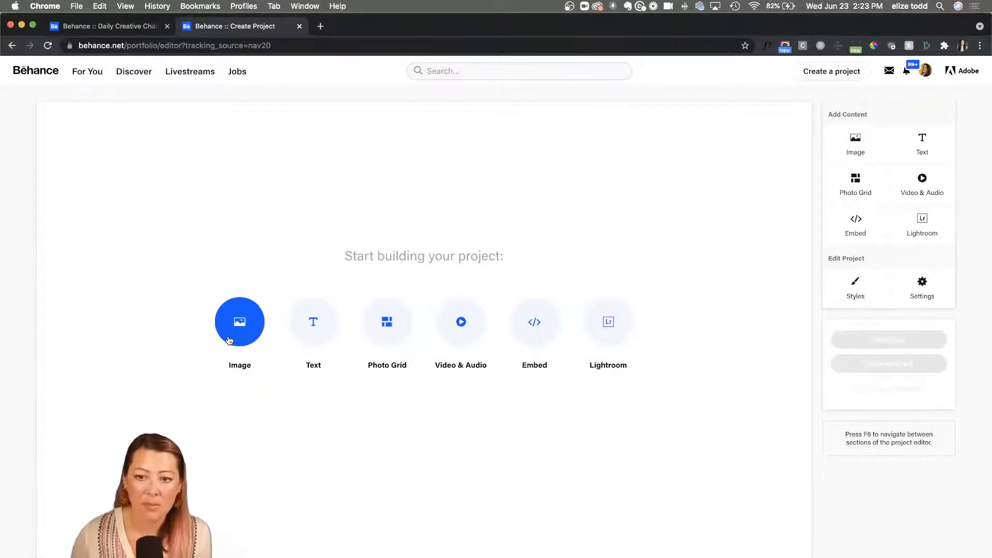
Enter the project tag xdcreativechallenge in the new Behance project's settings, and cancel the settings
left_click(921, 292)
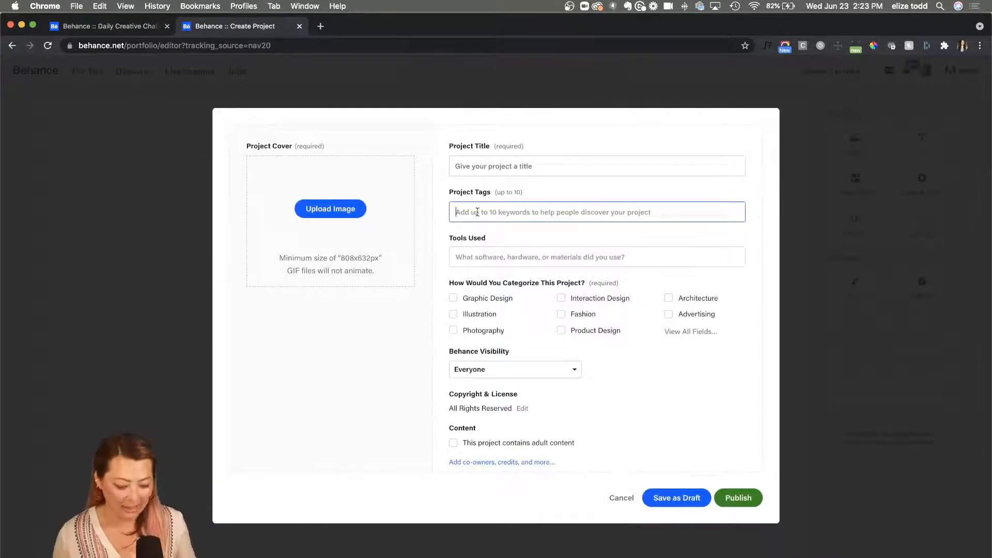
type("x")
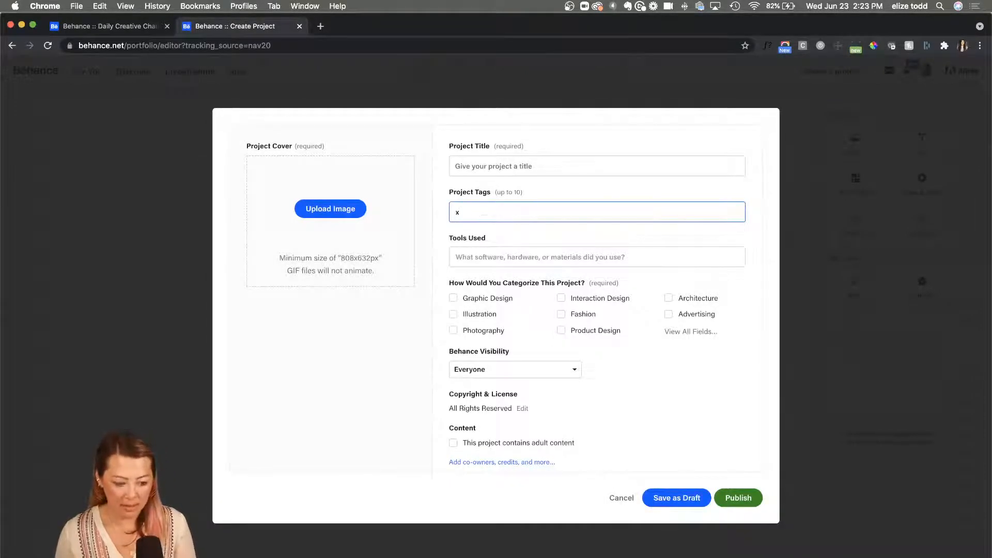
type("dcreativech")
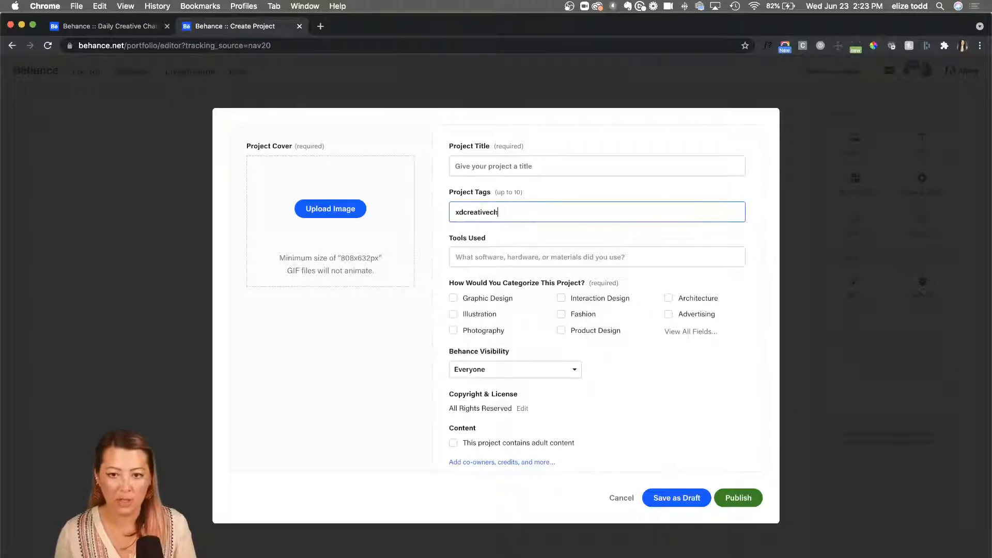
type("allenge")
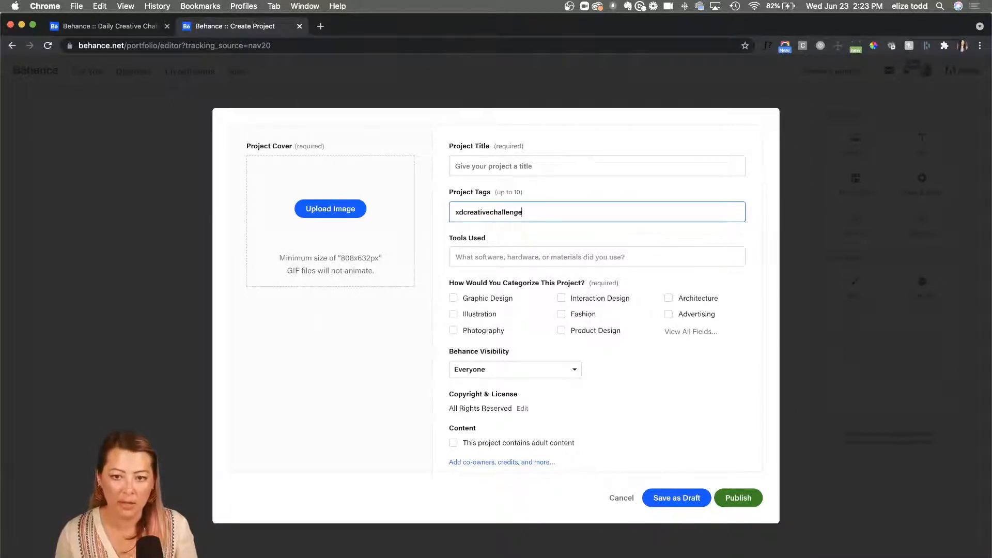
key("Return")
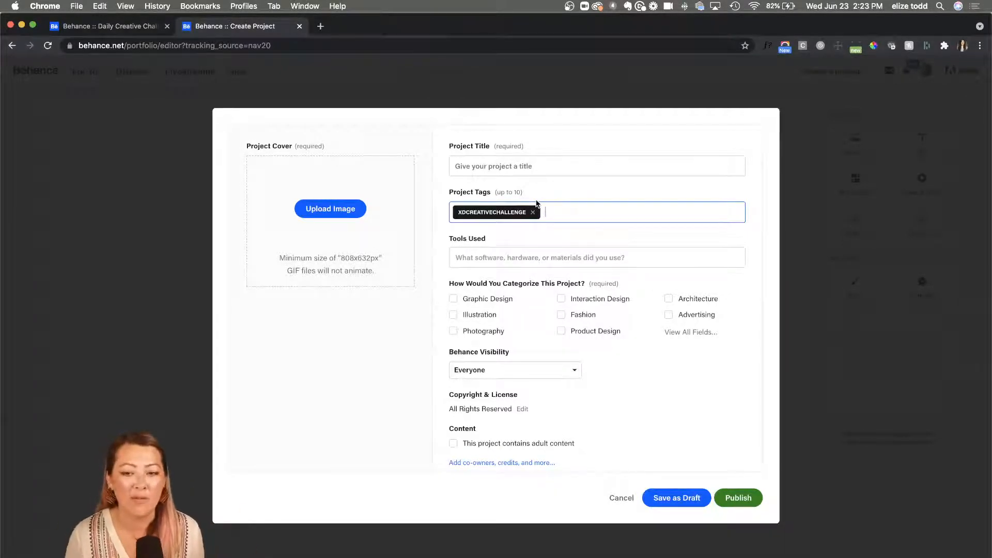
left_click(620, 498)
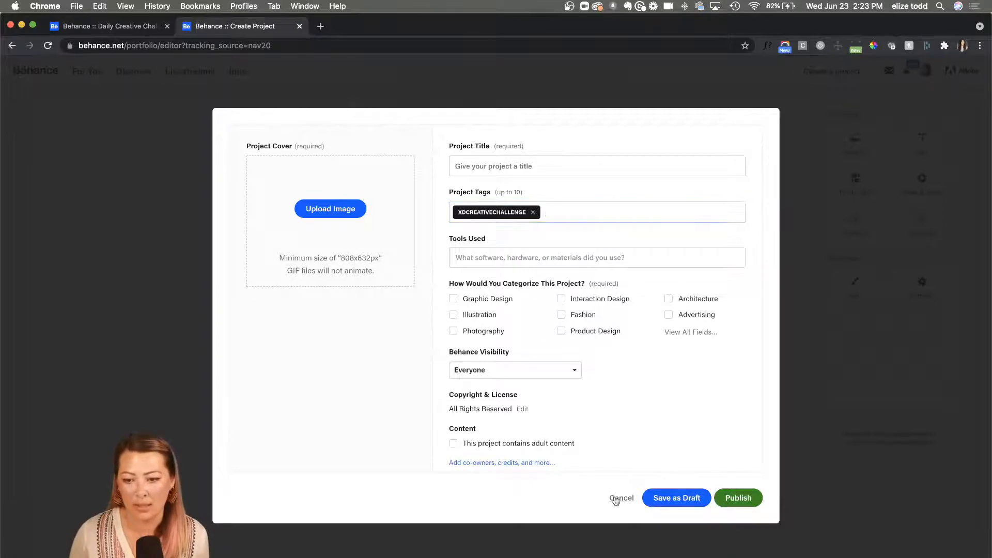